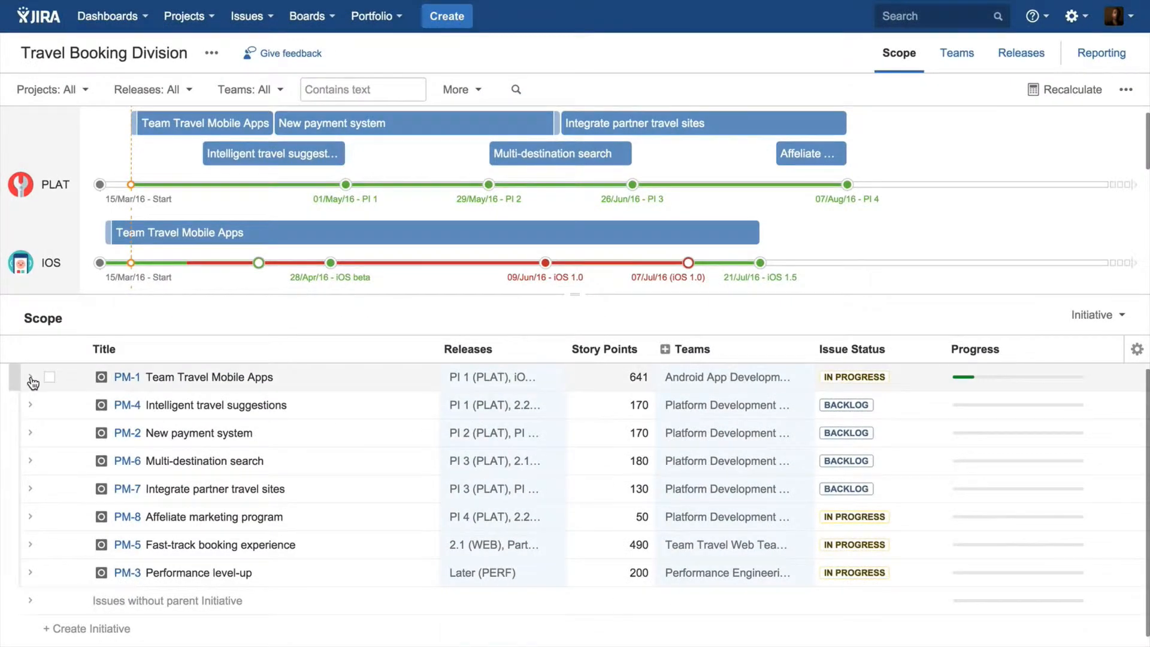
Step: Expand the Team Travel Mobile Apps initiative through App Basics - iOS to the IOS-2 story's sub-tasks and examine the progress values
{"action": "left_click", "coordinate": [31, 379]}
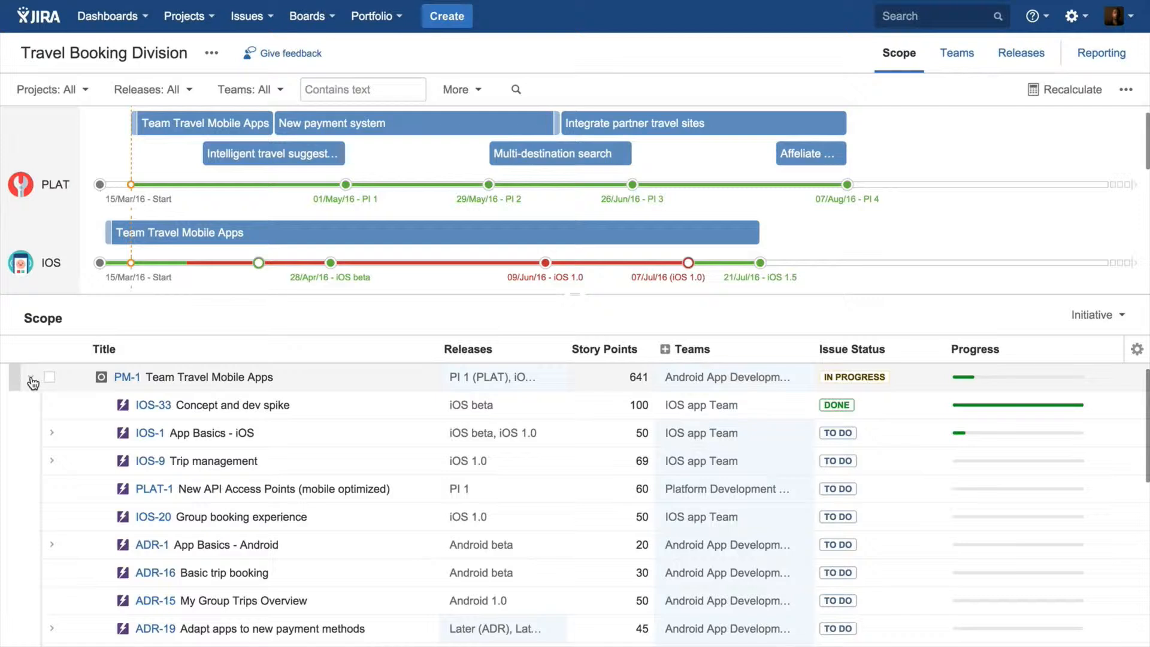
{"action": "left_click", "coordinate": [52, 432]}
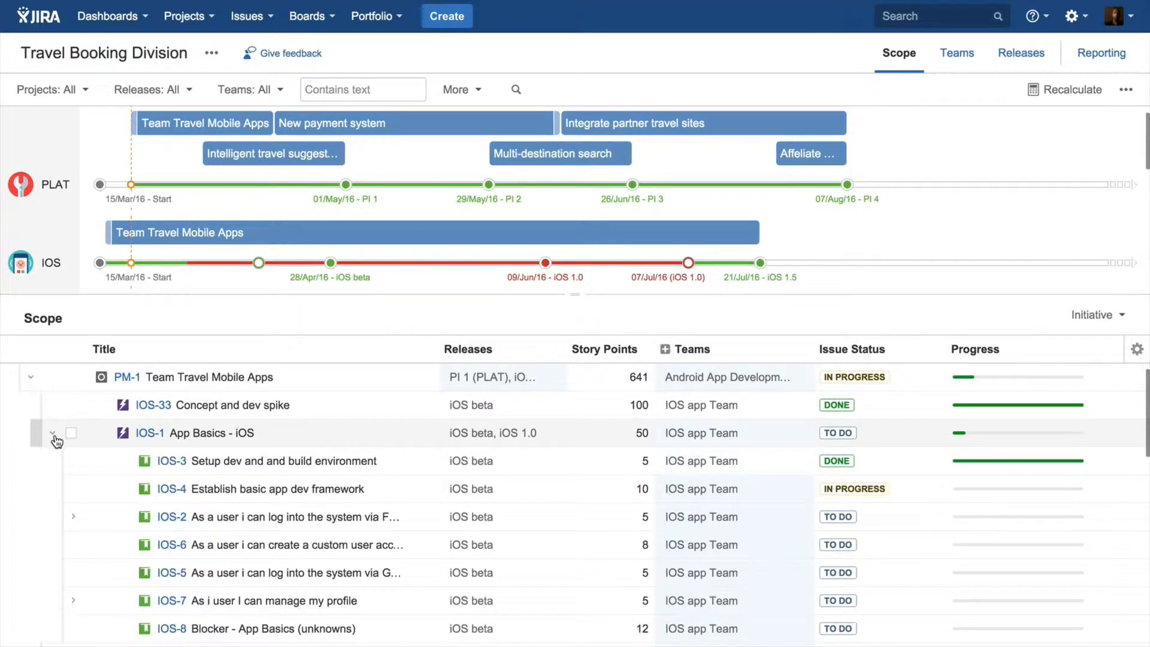
{"action": "left_click", "coordinate": [72, 518]}
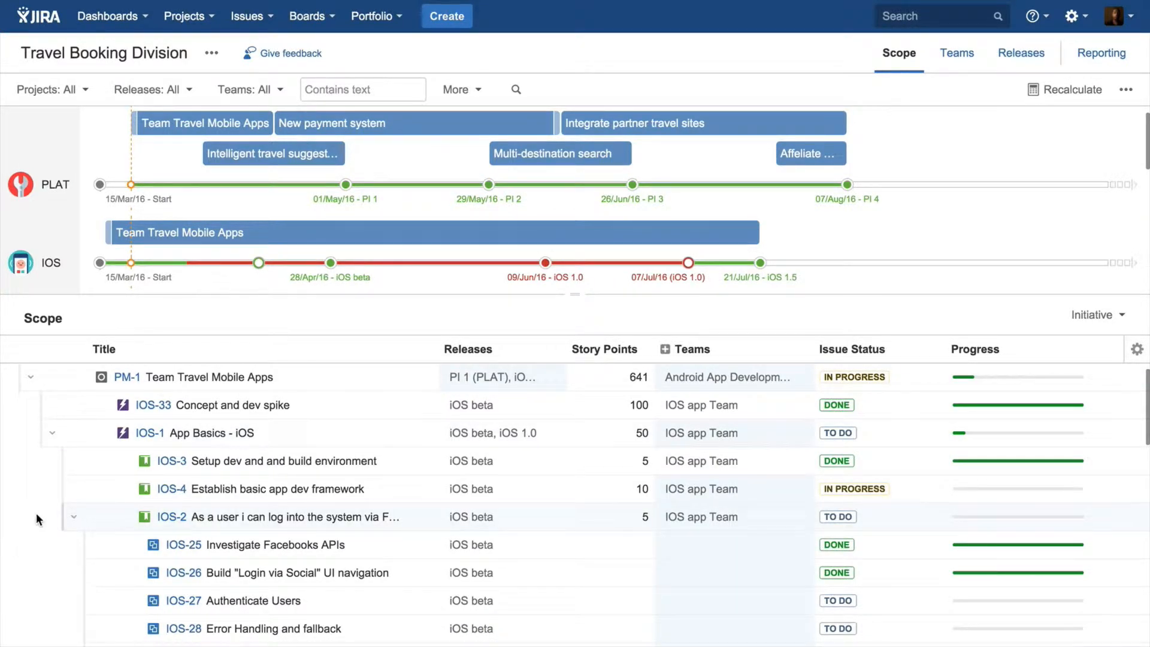
{"action": "left_click", "coordinate": [74, 519]}
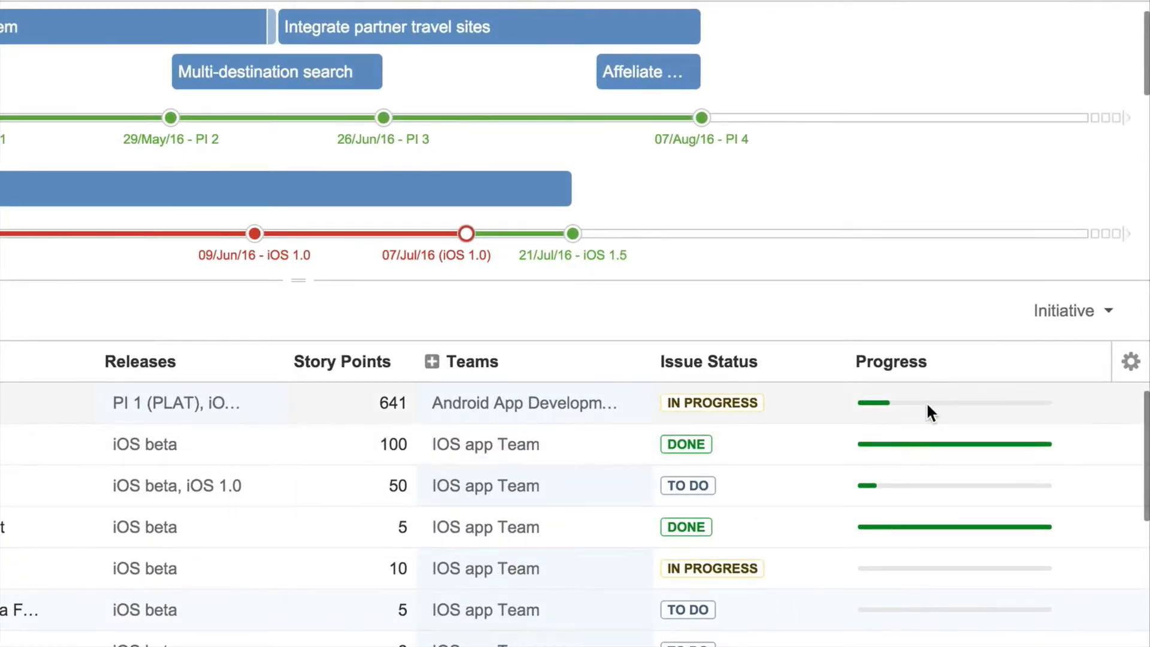
{"action": "mouse_move", "coordinate": [933, 403]}
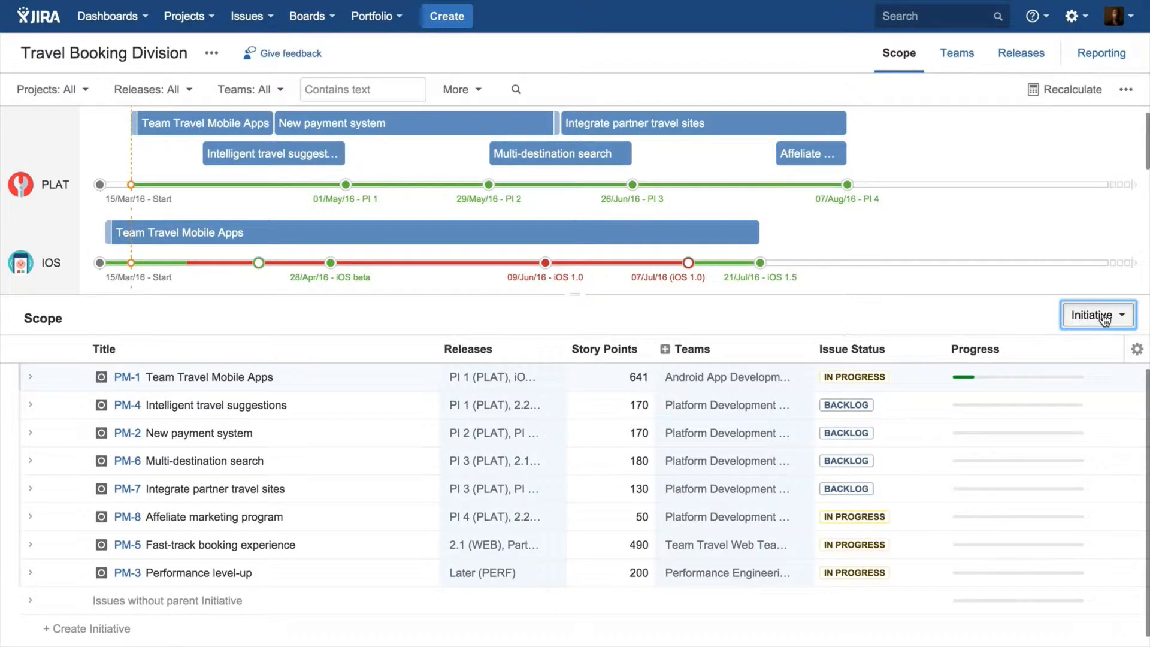
Step: Show the scope at Epic level and enlarge the schedule area to inspect the dependencies of New API Access Points
{"action": "left_click", "coordinate": [1072, 311]}
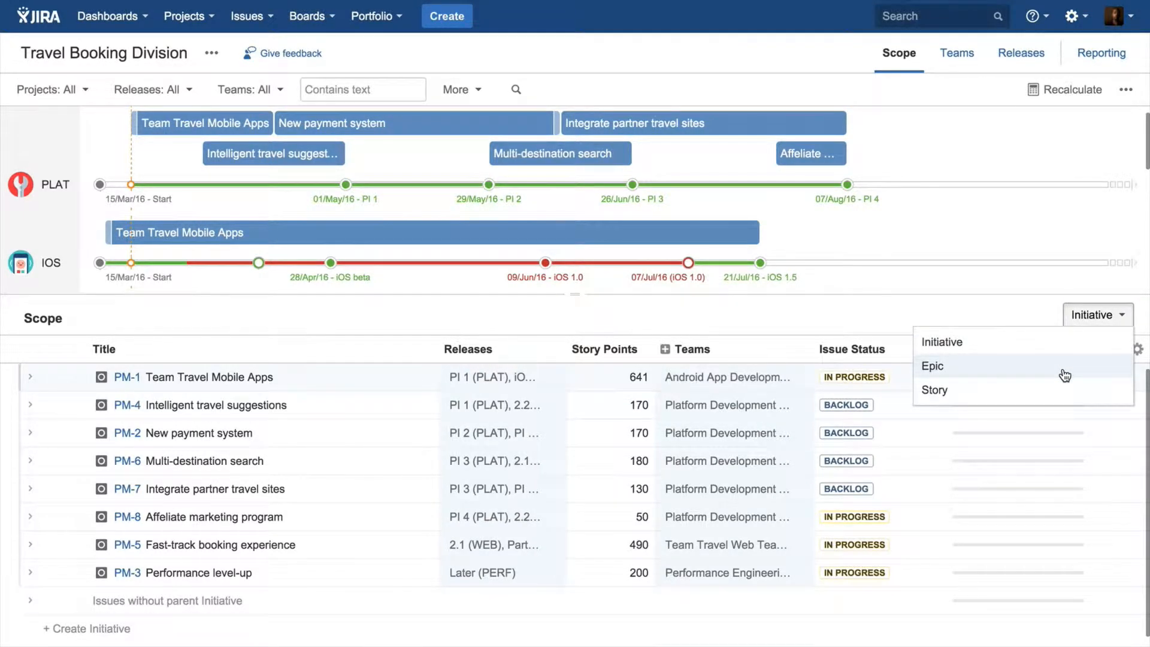
{"action": "left_click", "coordinate": [1065, 376]}
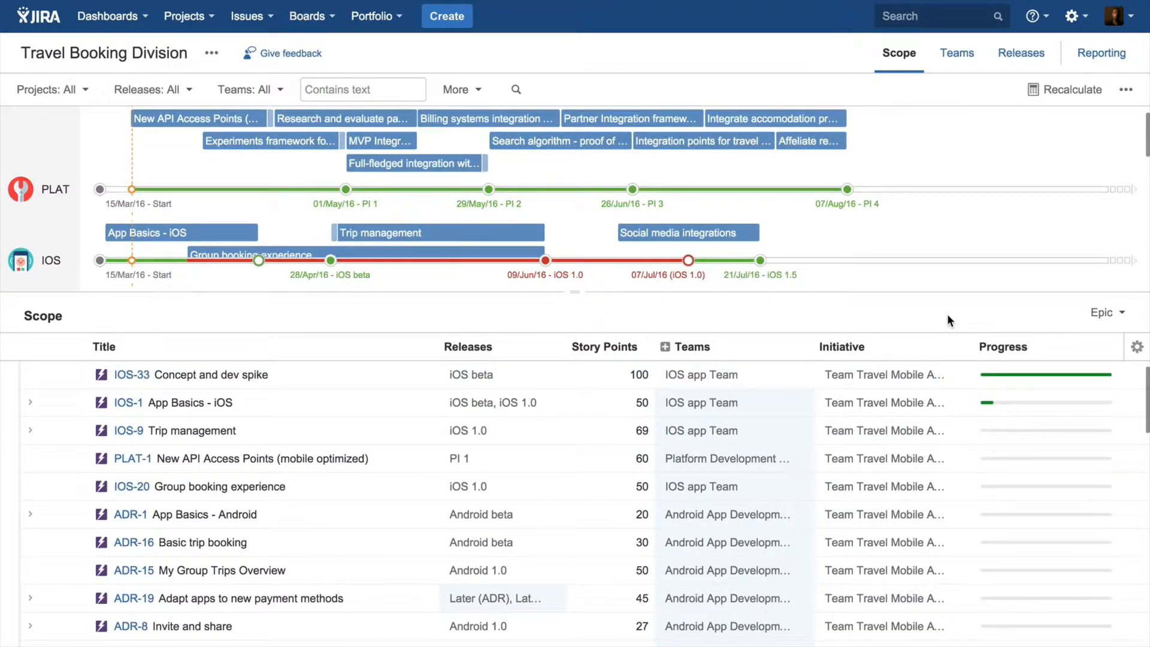
{"action": "left_click_drag", "start_coordinate": [577, 292], "coordinate": [609, 439]}
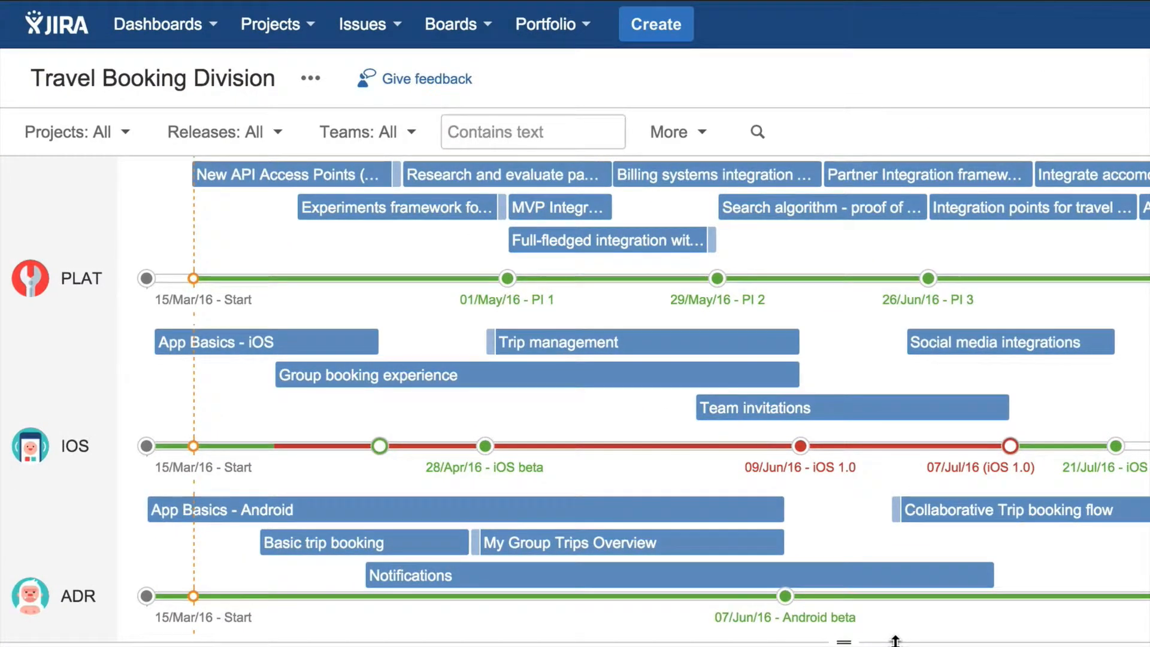
{"action": "mouse_move", "coordinate": [272, 170]}
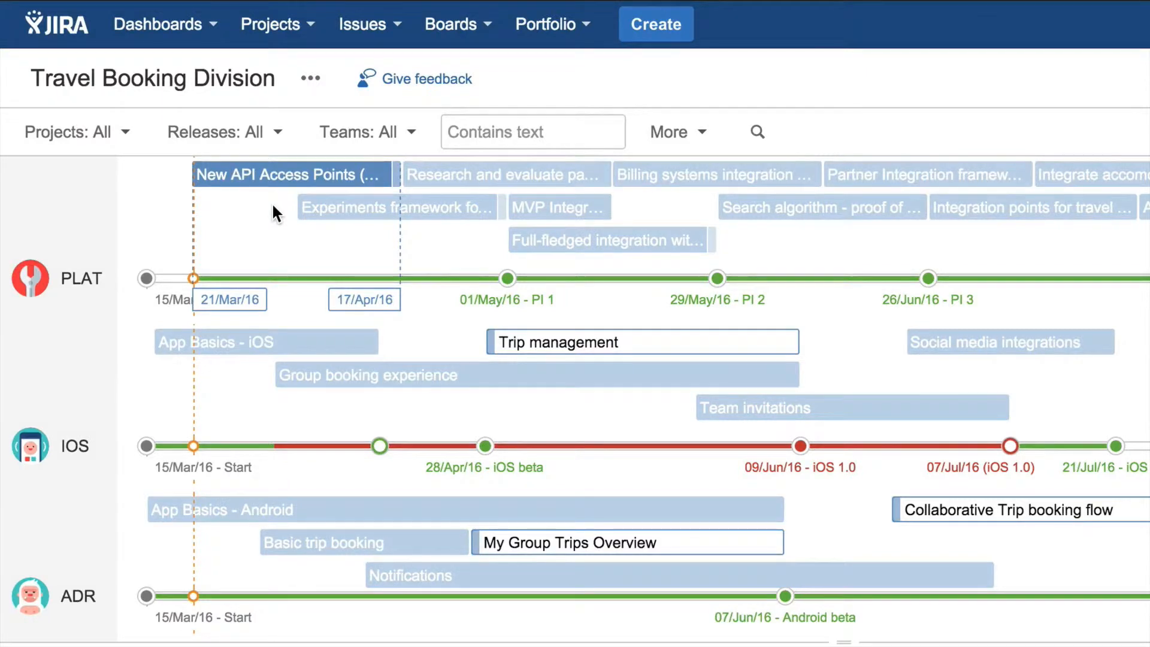
Step: Filter the plan to the iOS App (IOS) project and shrink the schedule area to fit its timeline
{"action": "left_click", "coordinate": [111, 141]}
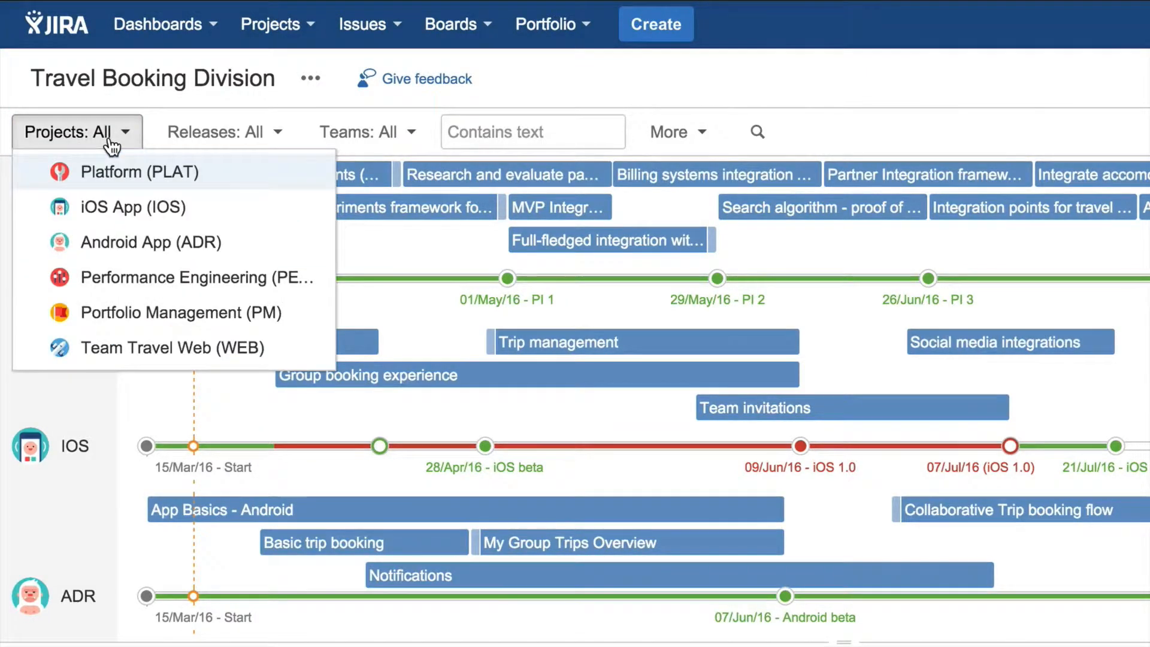
{"action": "left_click", "coordinate": [132, 212]}
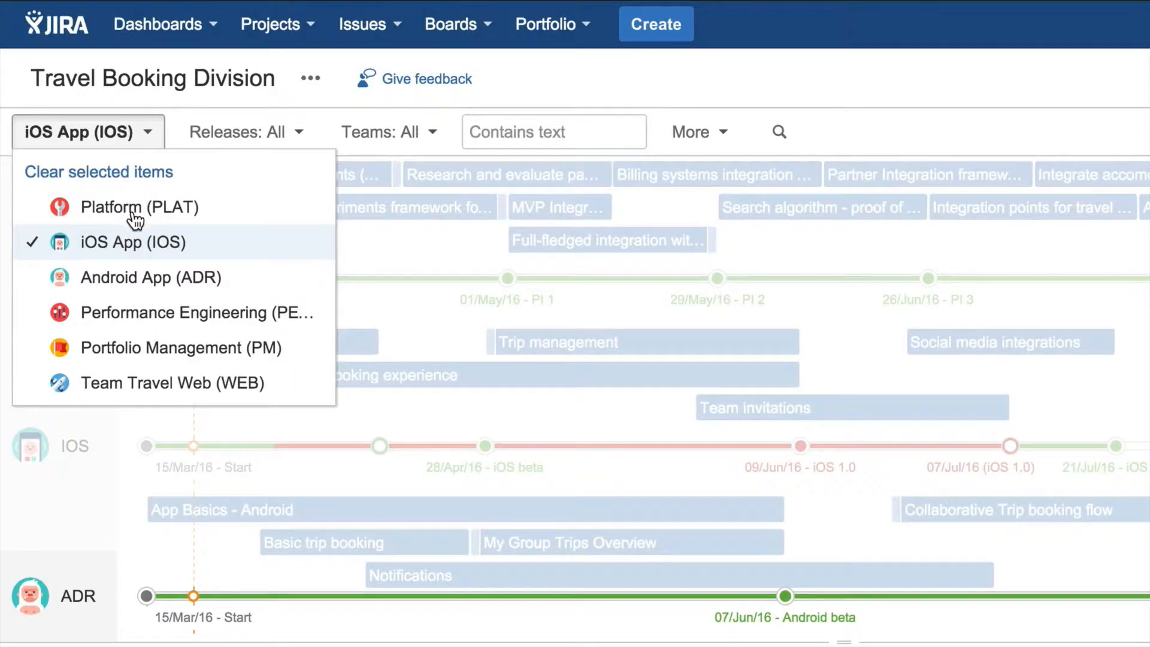
{"action": "left_click", "coordinate": [380, 345]}
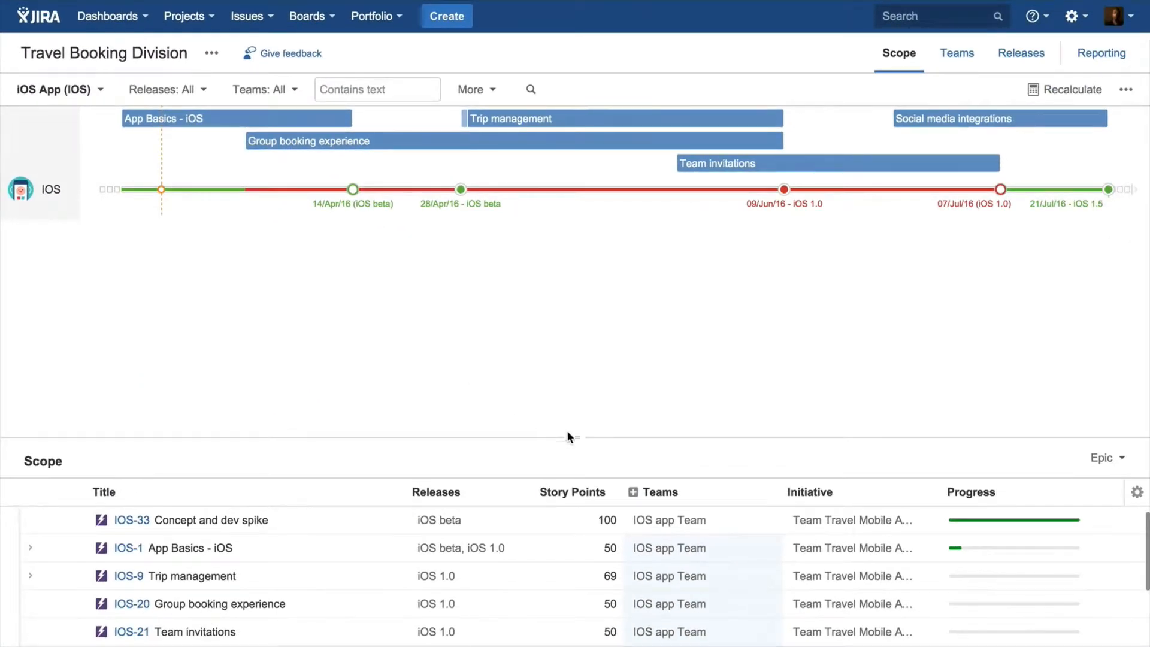
{"action": "left_click_drag", "start_coordinate": [567, 431], "coordinate": [553, 208]}
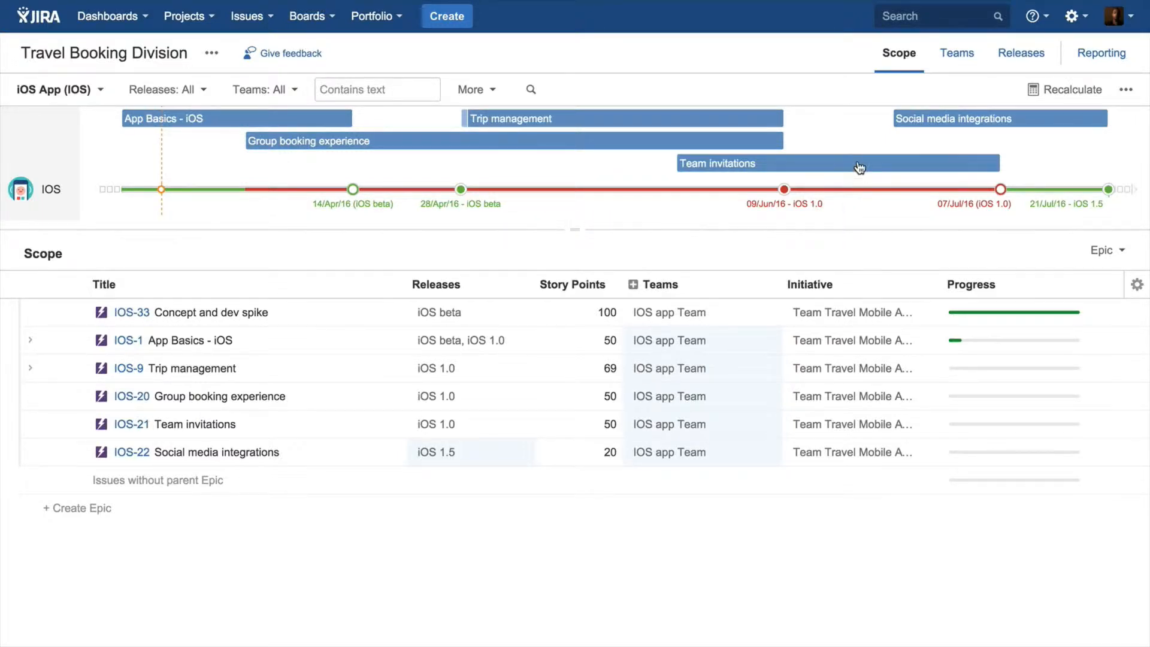
Step: Assign the Team invitations epic to release iOS 1.5 and recalculate the plan
{"action": "mouse_move", "coordinate": [860, 168]}
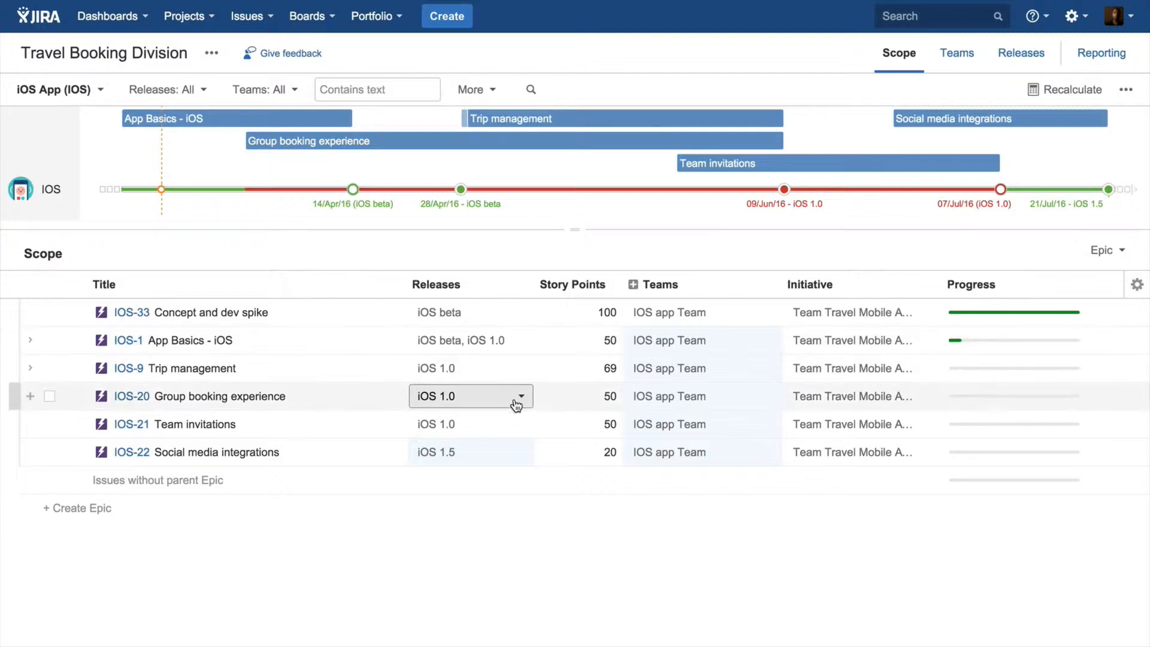
{"action": "left_click", "coordinate": [507, 428]}
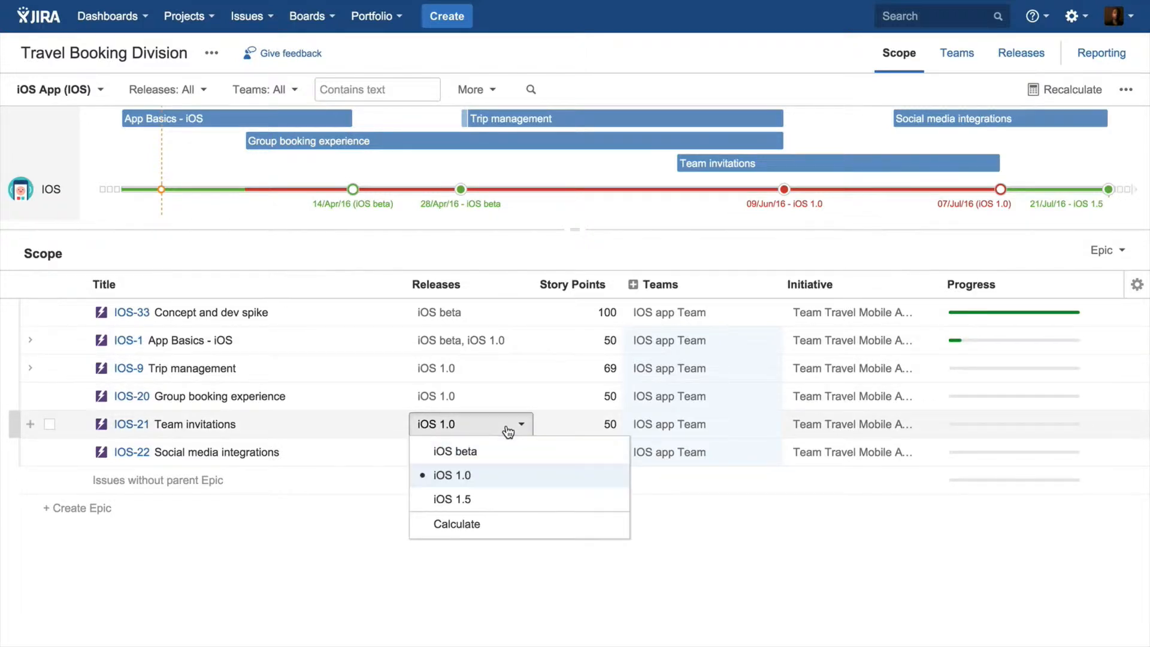
{"action": "left_click", "coordinate": [497, 499]}
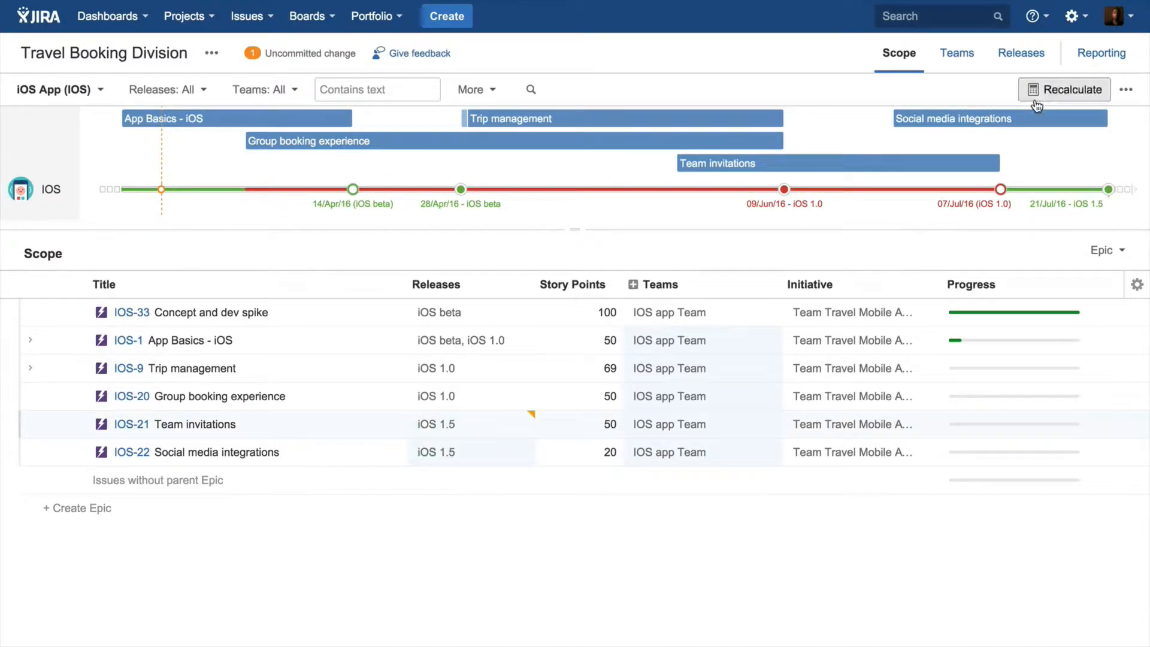
{"action": "left_click", "coordinate": [1046, 95]}
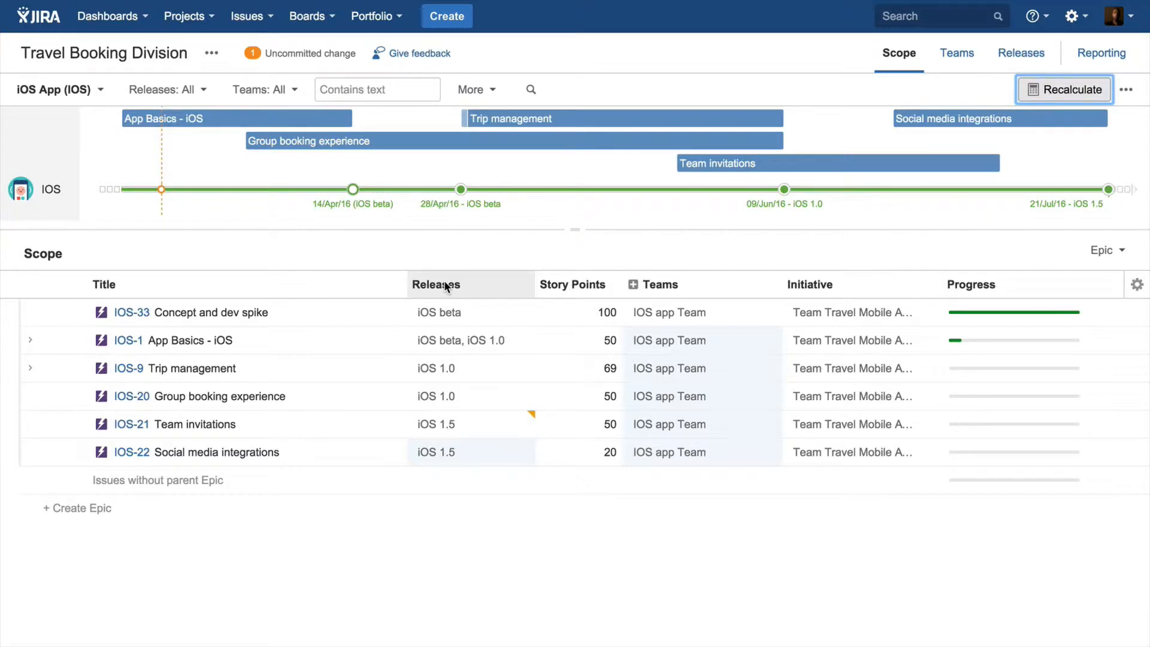
Step: Create the iOS epic "Marketing: Accept Coupon Codes" above Team invitations with 50 story points and recalculate the plan
{"action": "left_click", "coordinate": [15, 412]}
{"action": "type", "text": "M"}
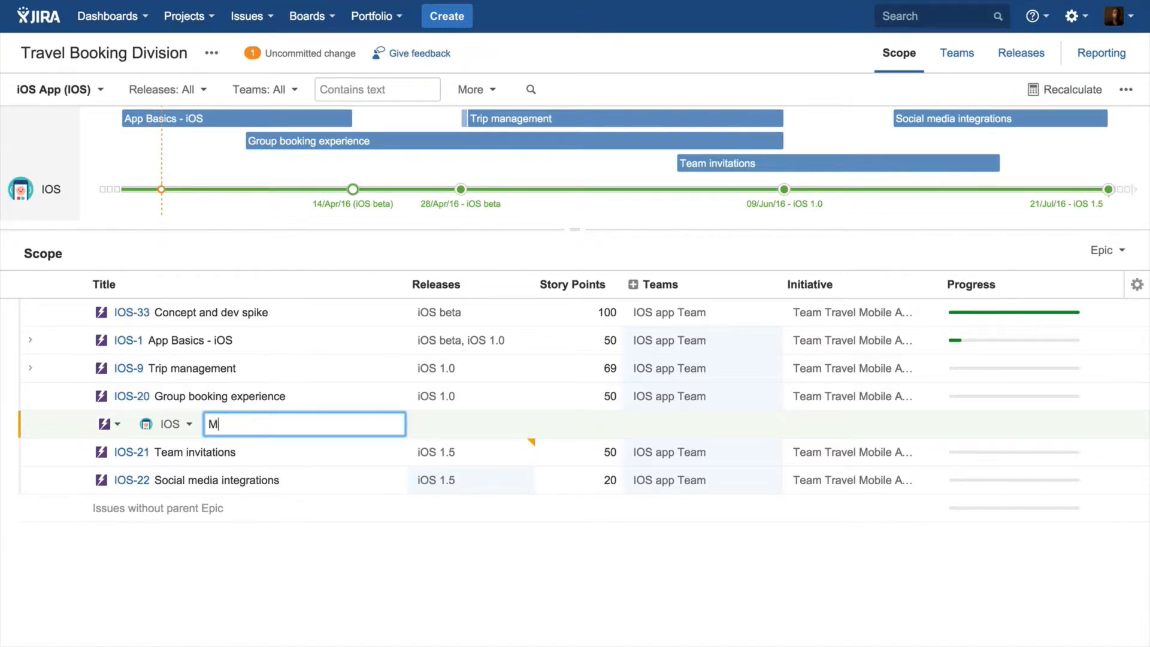
{"action": "type", "text": "arketing: Accept Coupon Codes"}
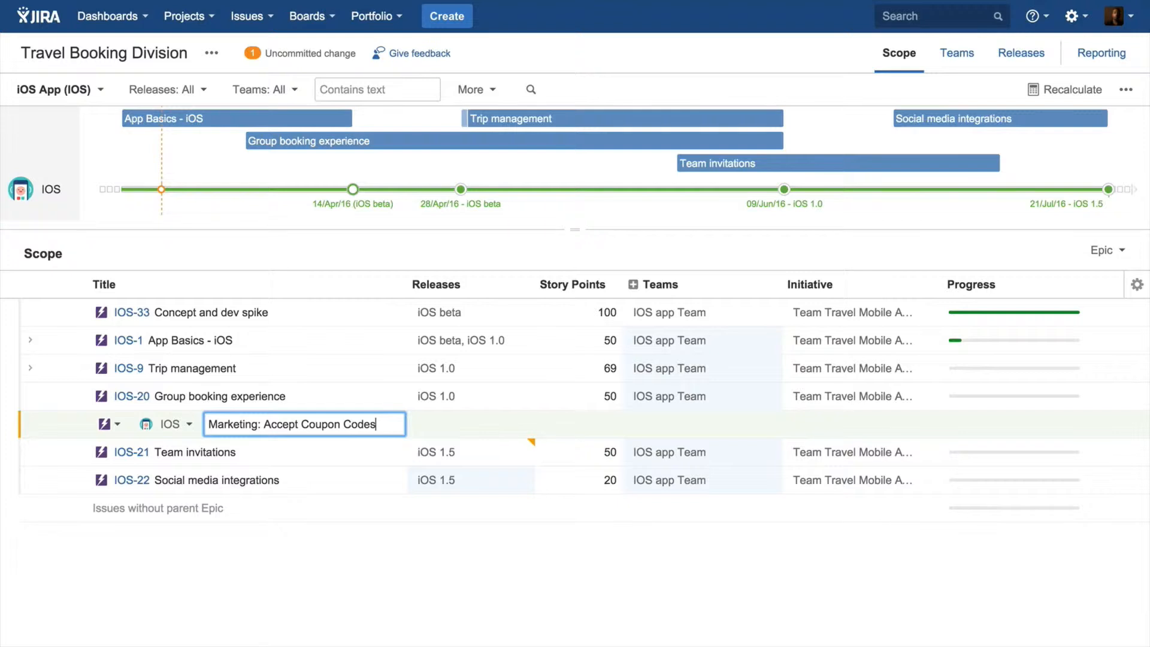
{"action": "key", "text": "Tab"}
{"action": "type", "text": "50"}
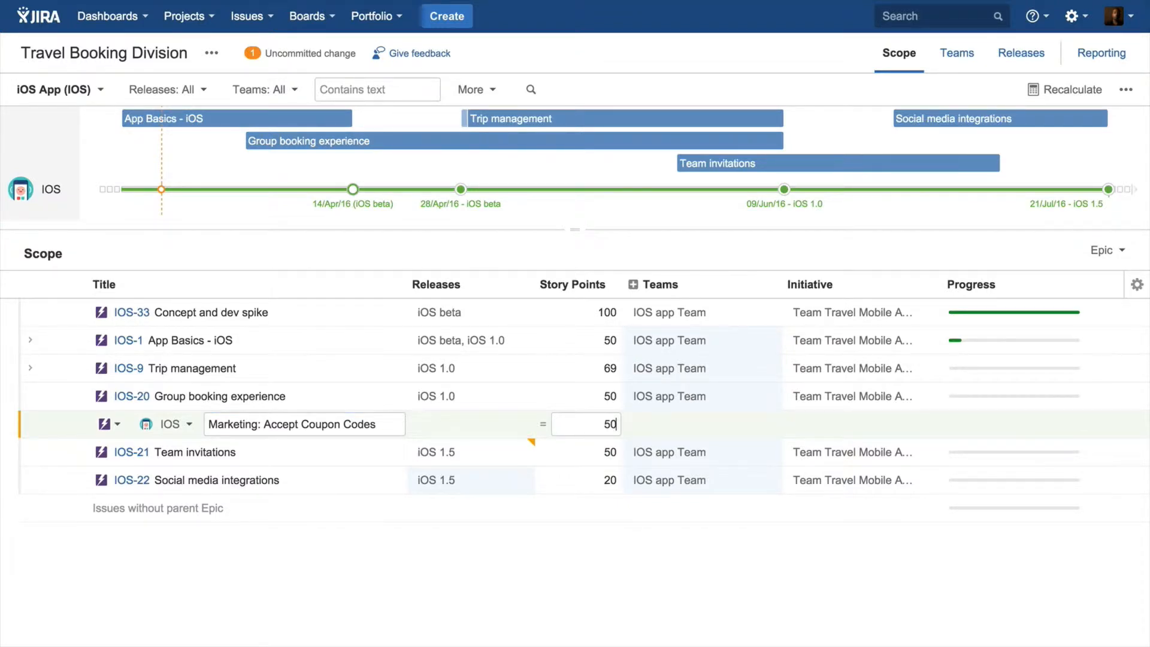
{"action": "key", "text": "Return"}
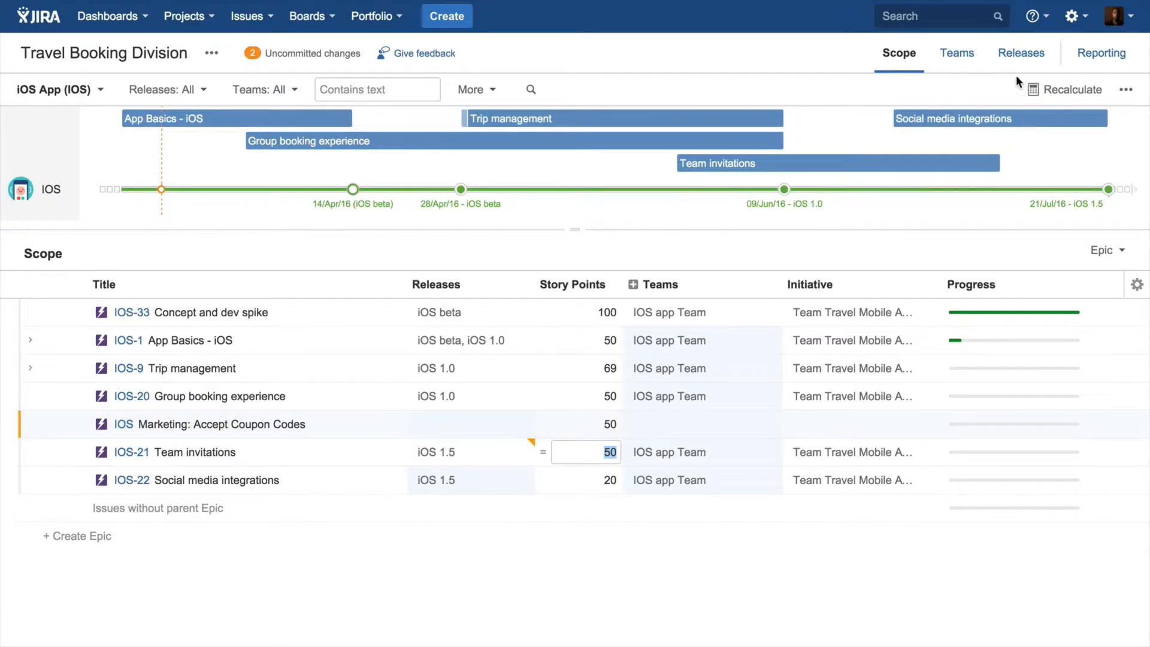
{"action": "left_click", "coordinate": [1043, 90]}
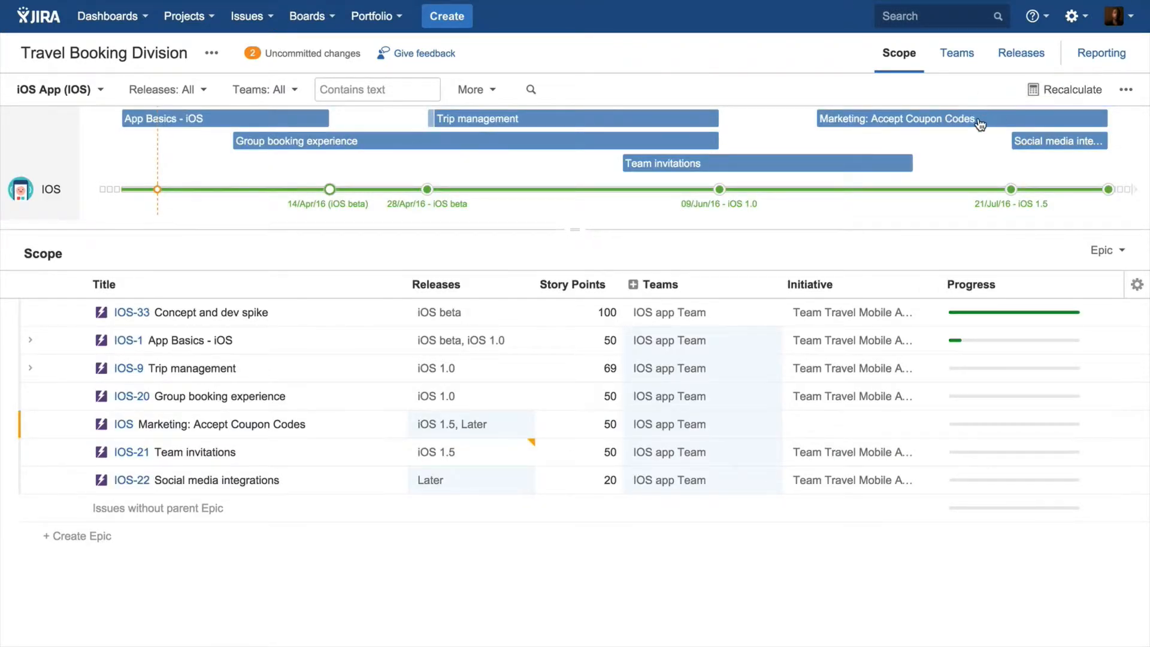
Step: Assign the Marketing: Accept Coupon Codes epic to release iOS 1.0 and recalculate the plan
{"action": "mouse_move", "coordinate": [980, 125]}
{"action": "left_click", "coordinate": [447, 424]}
{"action": "left_click", "coordinate": [460, 478]}
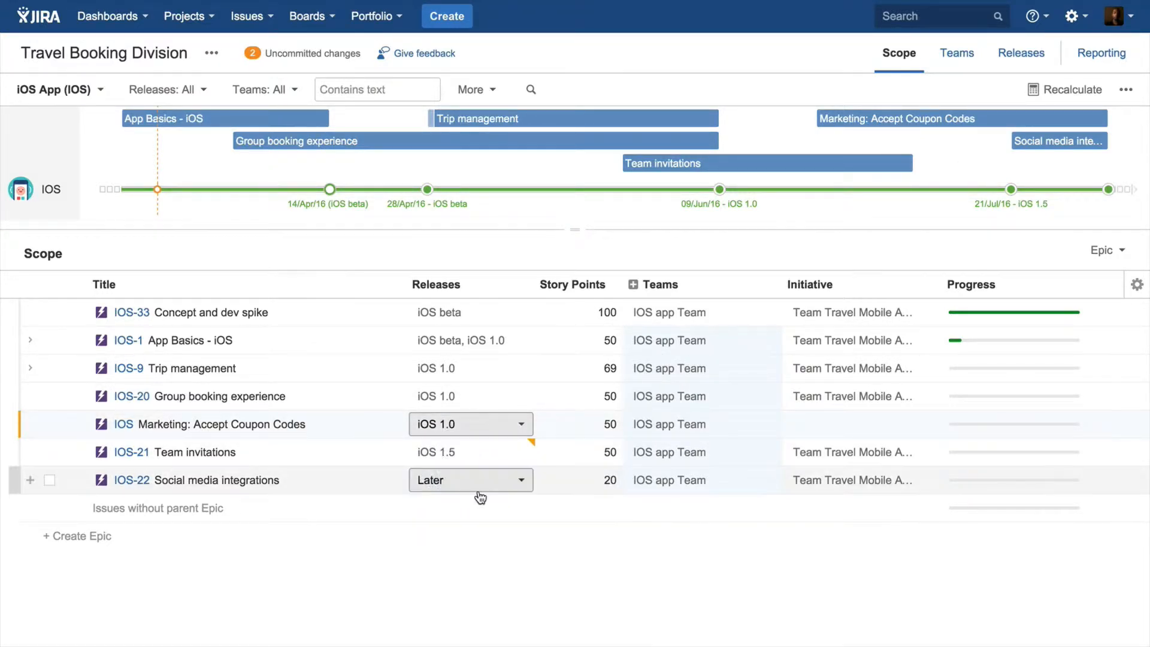
{"action": "left_click", "coordinate": [1070, 96]}
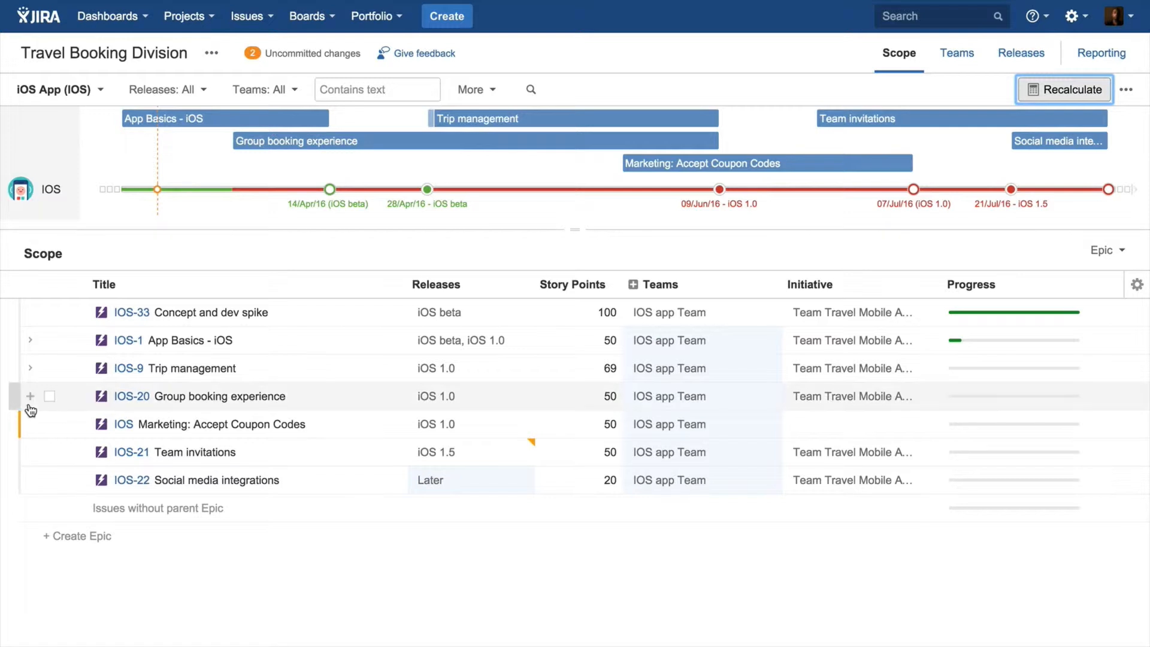
Step: Rank the Group booking experience epic below Team invitations with its release set to Calculate, and recalculate the plan
{"action": "left_click_drag", "start_coordinate": [17, 398], "coordinate": [18, 452]}
{"action": "left_click", "coordinate": [470, 454]}
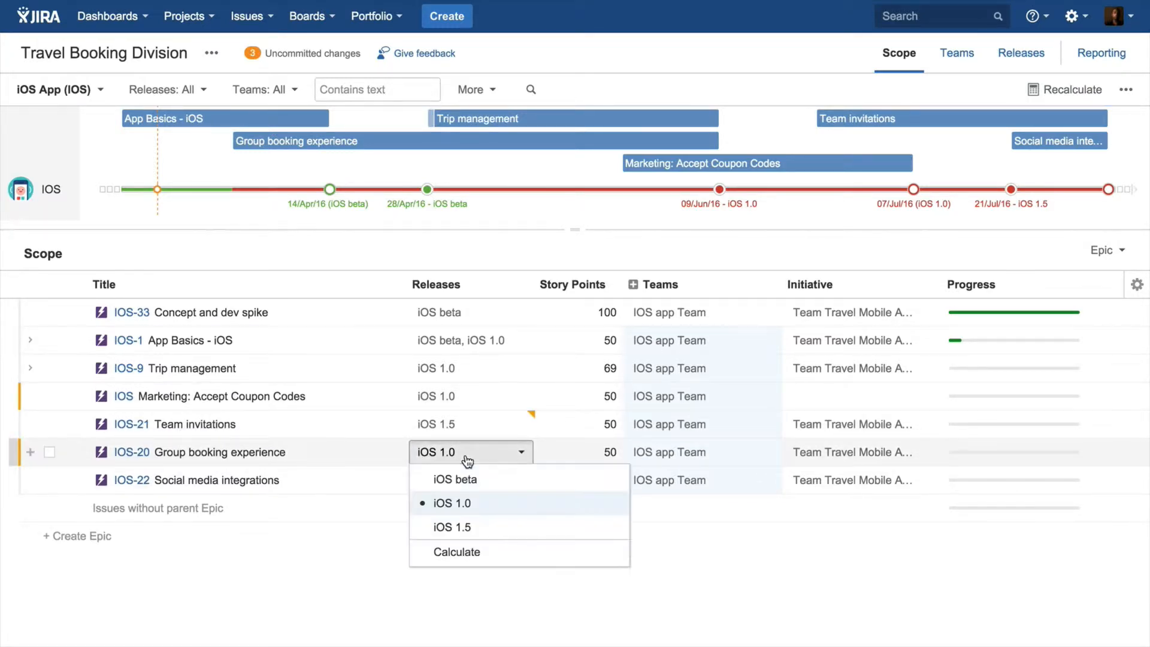
{"action": "left_click", "coordinate": [470, 527]}
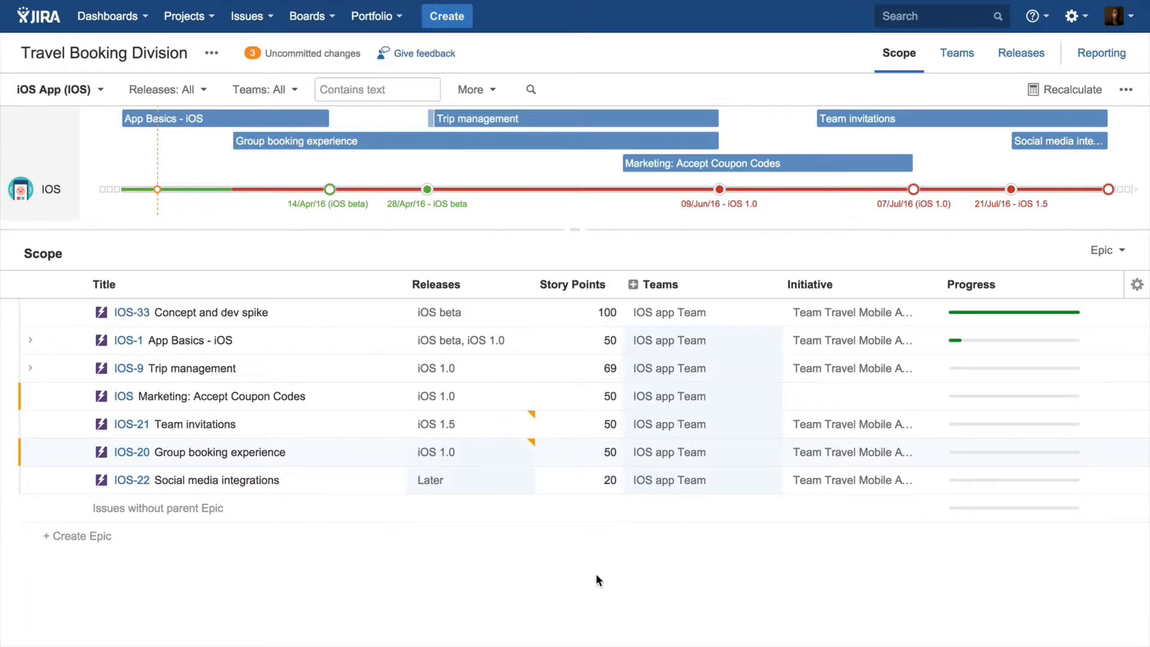
{"action": "left_click", "coordinate": [1042, 91]}
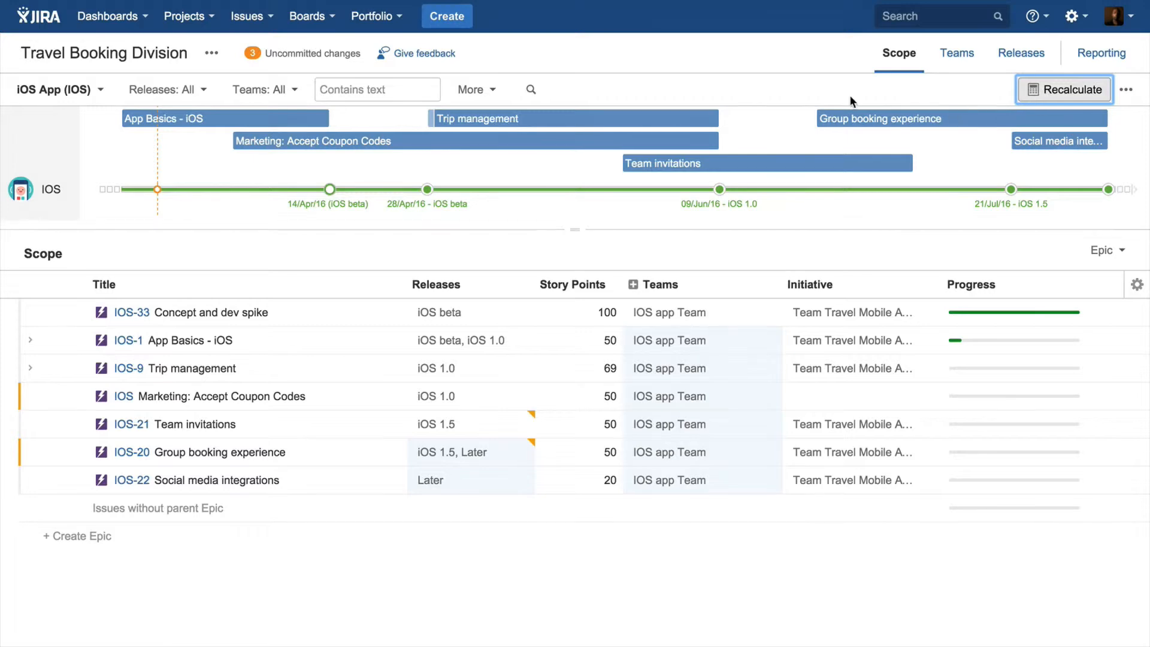
Step: Review the details of the uncommitted epic changes, including Marketing: Accept Coupon Codes and Group booking experience, and commit all three
{"action": "left_click", "coordinate": [346, 56]}
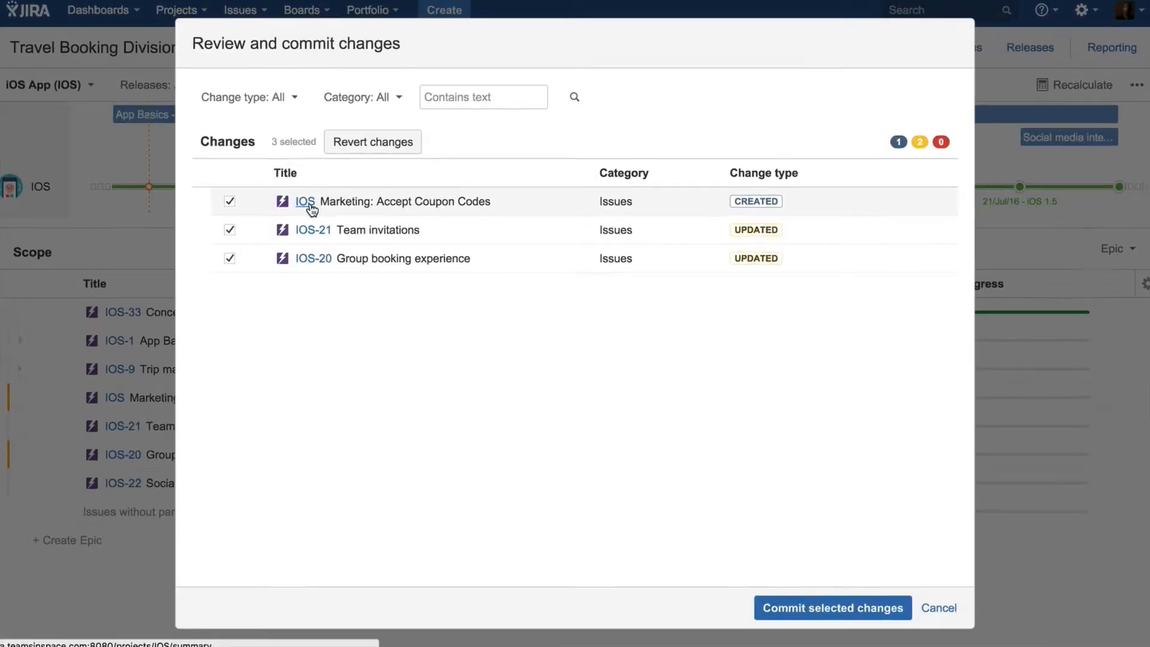
{"action": "left_click", "coordinate": [310, 208]}
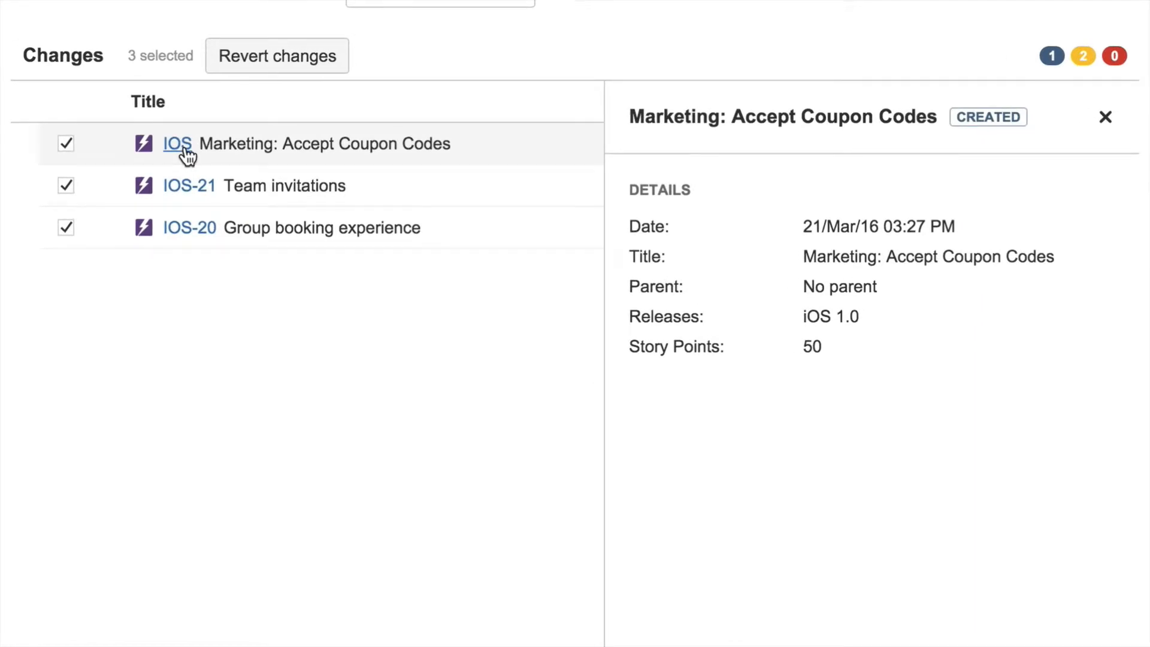
{"action": "left_click", "coordinate": [203, 232]}
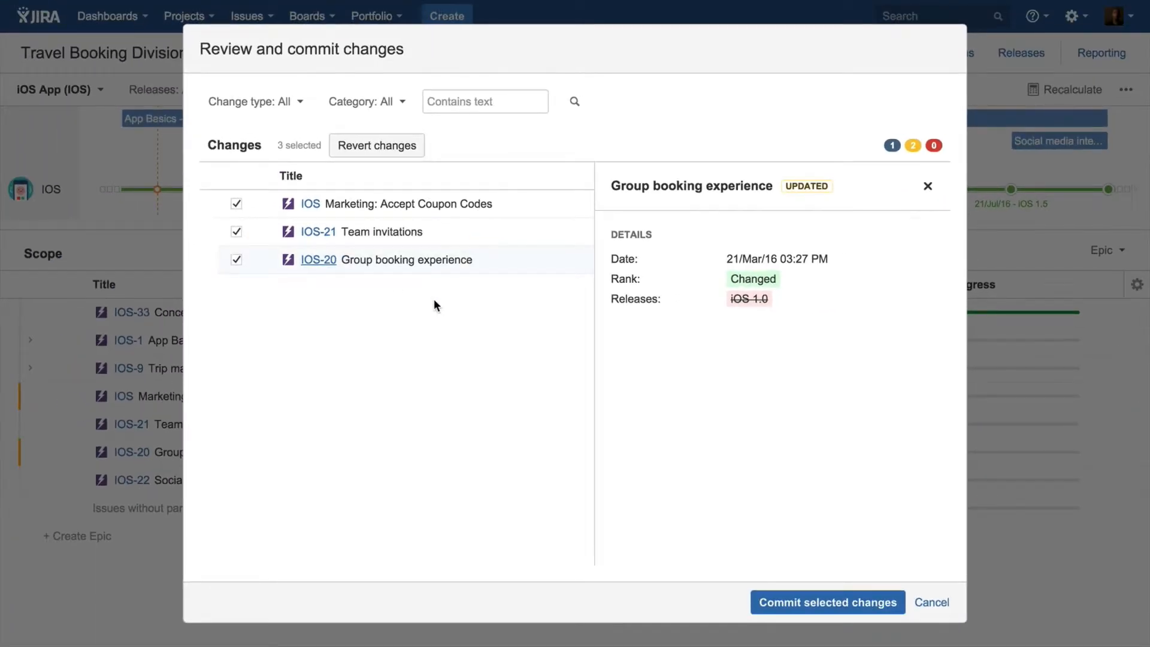
{"action": "left_click", "coordinate": [803, 604]}
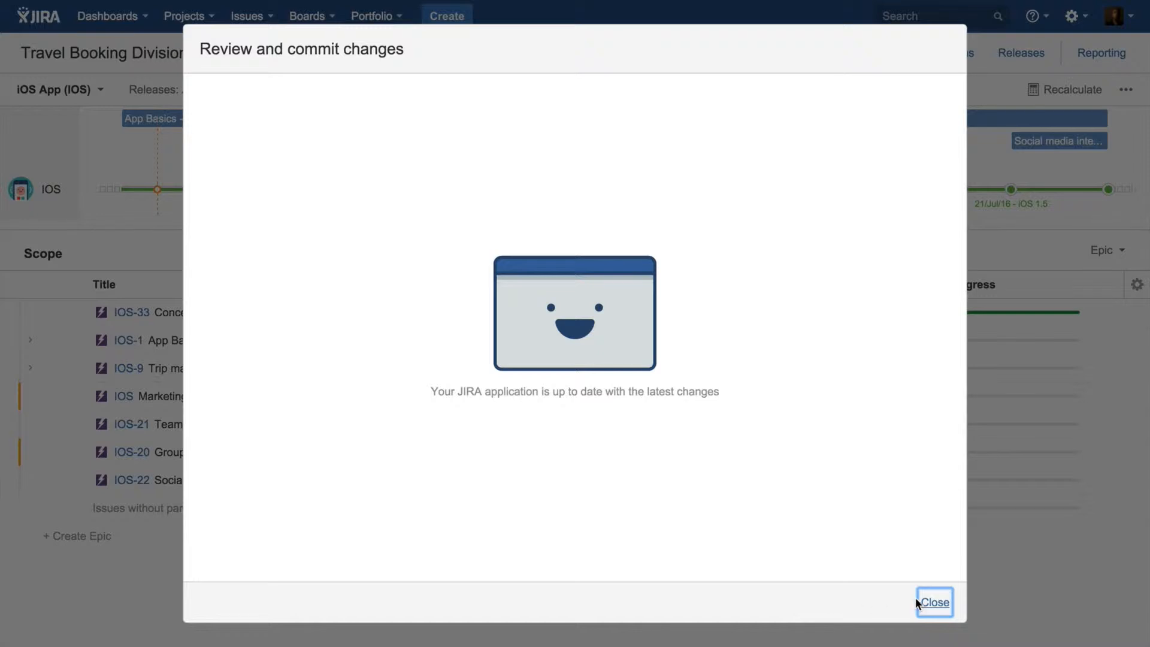
{"action": "left_click", "coordinate": [930, 602]}
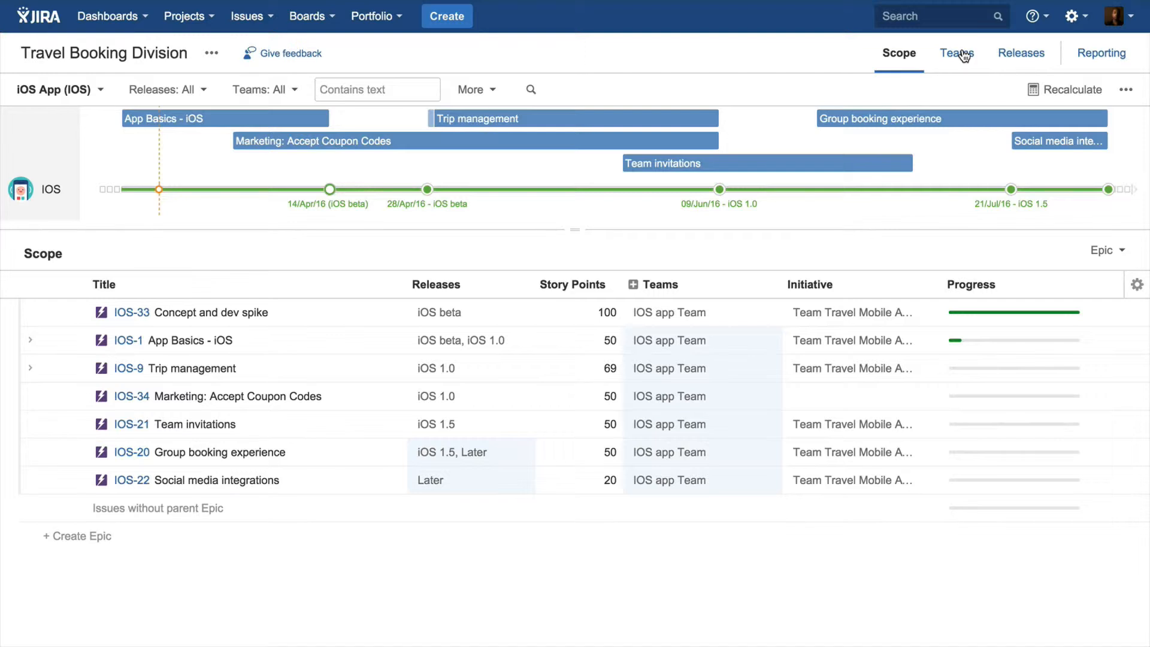
Step: Expand the IOS app Team in the team overview and open the availability details of its first member
{"action": "left_click", "coordinate": [961, 55]}
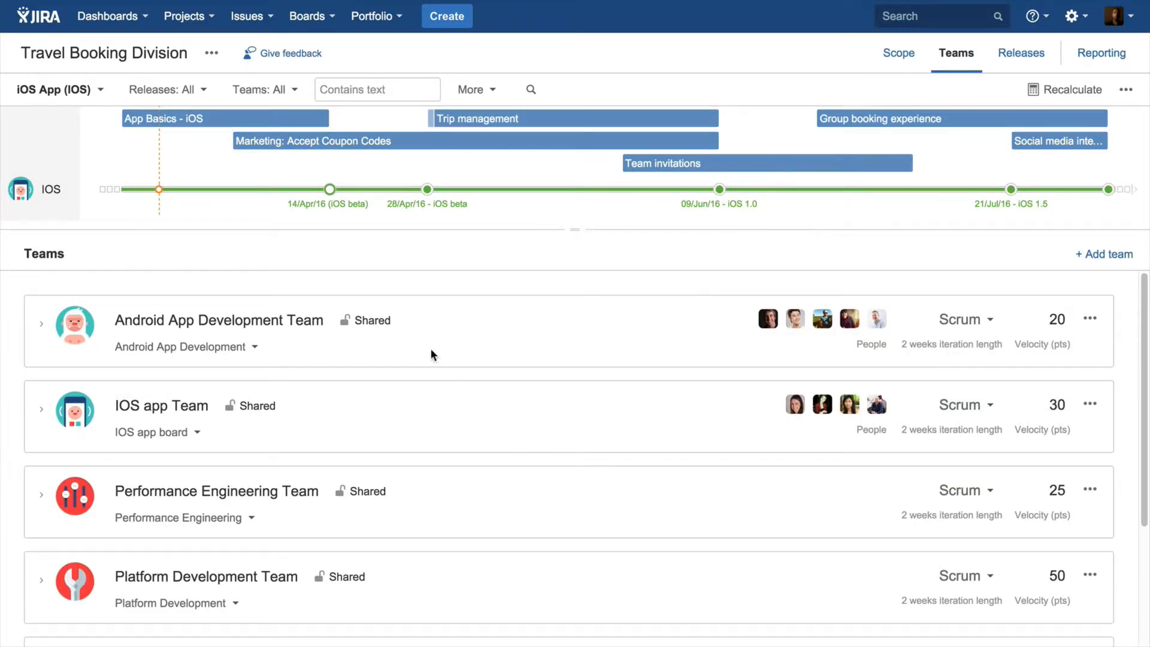
{"action": "left_click", "coordinate": [42, 410]}
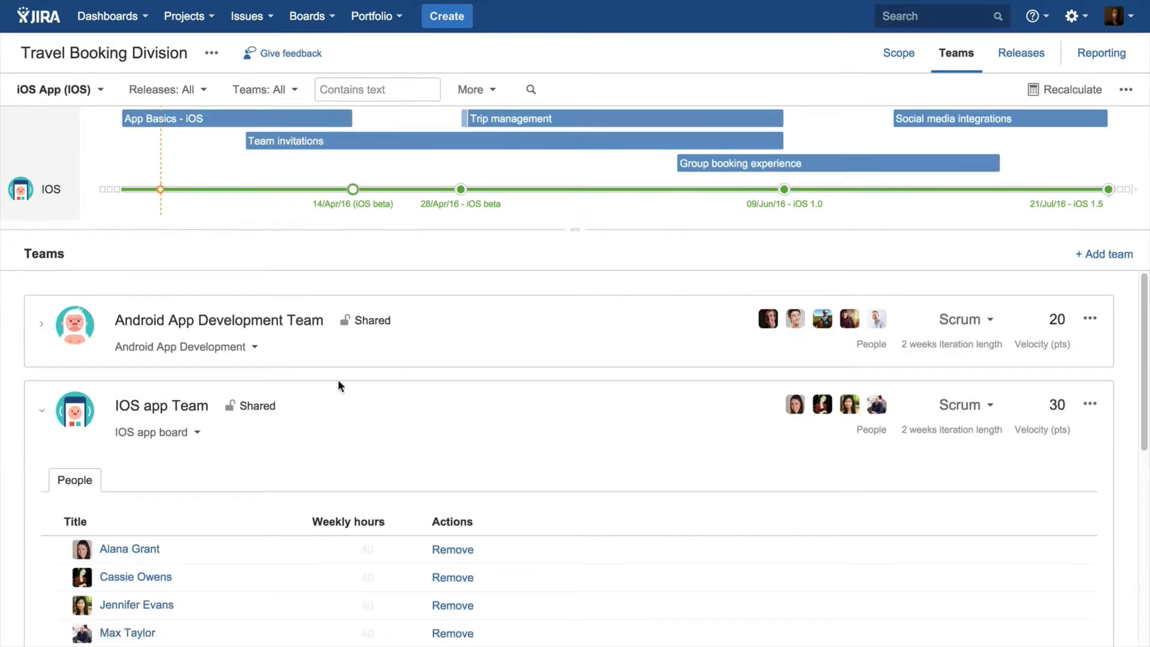
{"action": "scroll", "coordinate": [282, 431], "scroll_direction": "down", "scroll_amount": 1}
{"action": "left_click", "coordinate": [150, 508]}
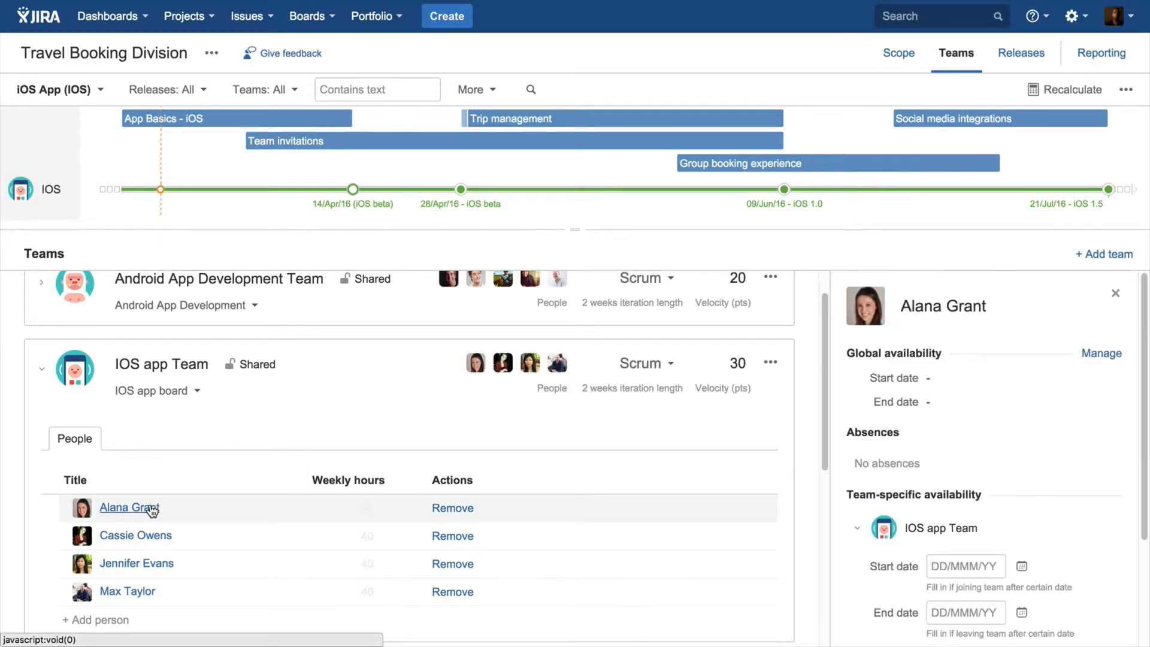
Step: Start an availability exception for the selected member in the IOS app Team, running from 01/Apr/16 to 30/Jun/16
{"action": "scroll", "coordinate": [965, 439], "scroll_direction": "down", "scroll_amount": 2}
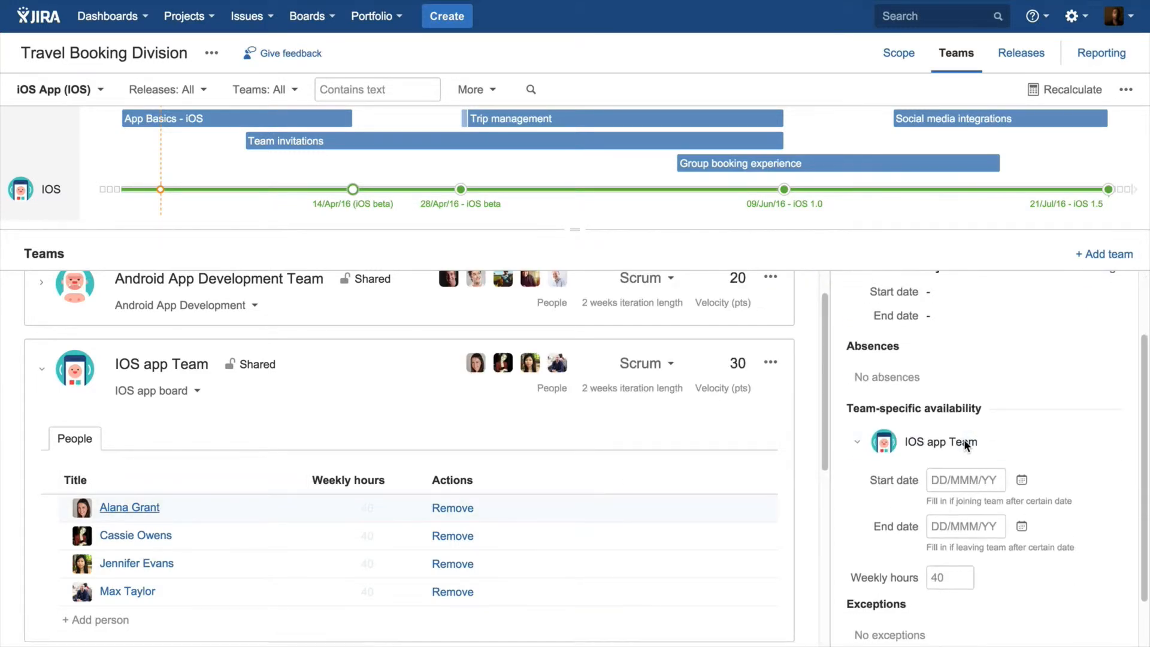
{"action": "scroll", "coordinate": [965, 440], "scroll_direction": "down", "scroll_amount": 1}
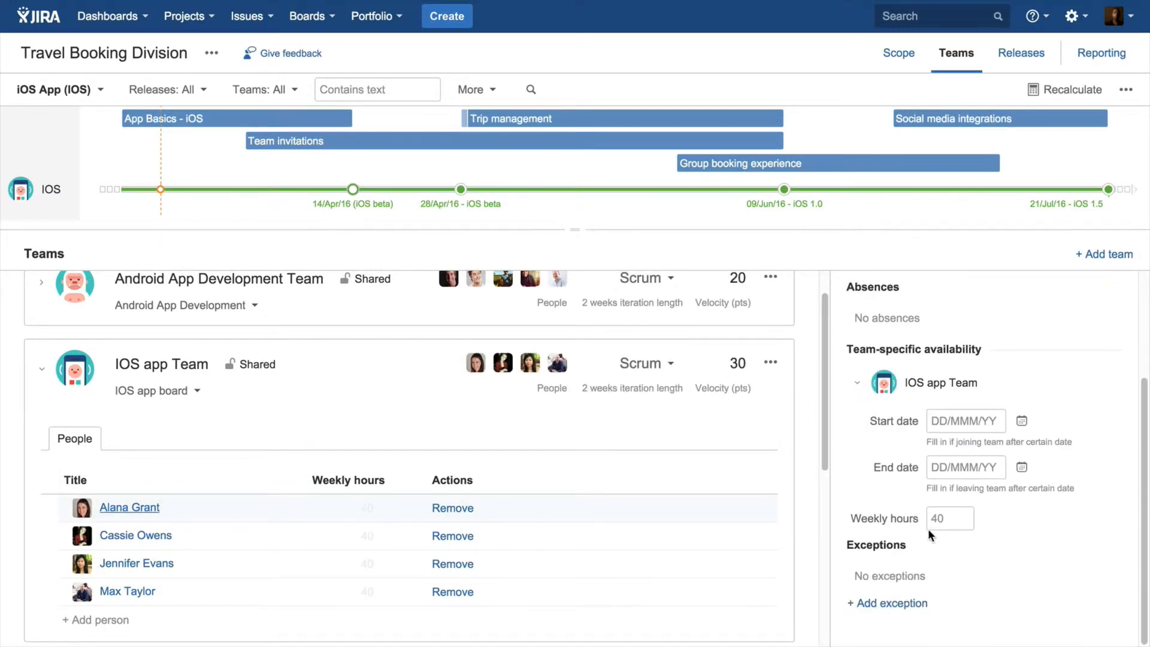
{"action": "left_click", "coordinate": [891, 603]}
{"action": "left_click", "coordinate": [582, 277]}
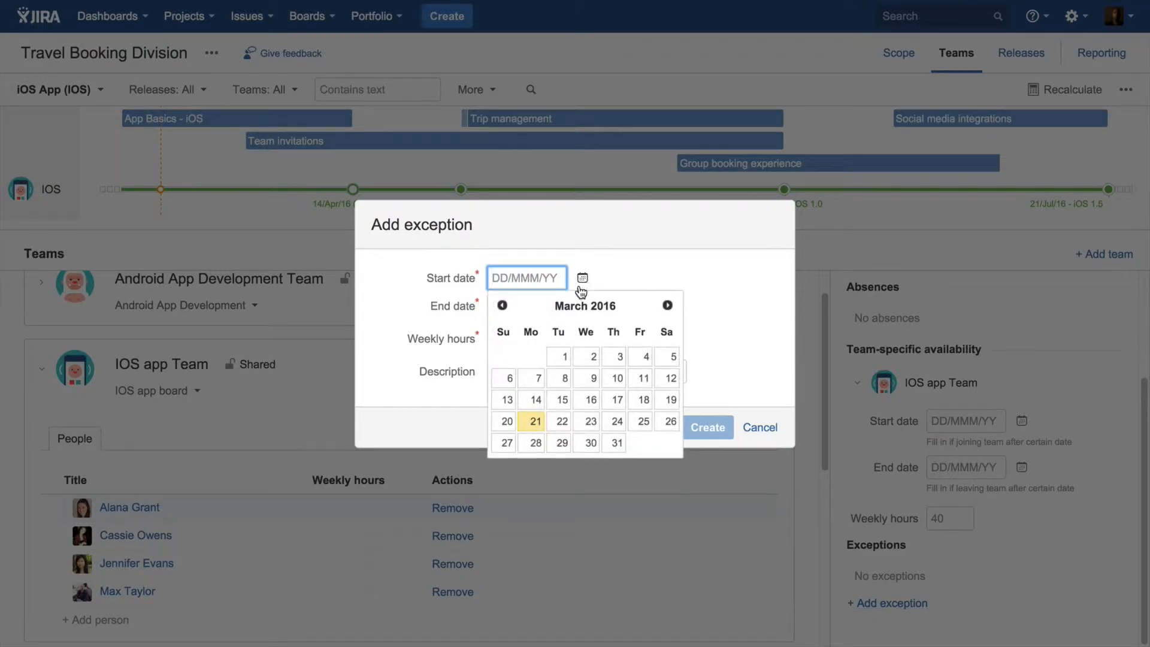
{"action": "left_click", "coordinate": [668, 305]}
{"action": "left_click", "coordinate": [645, 356]}
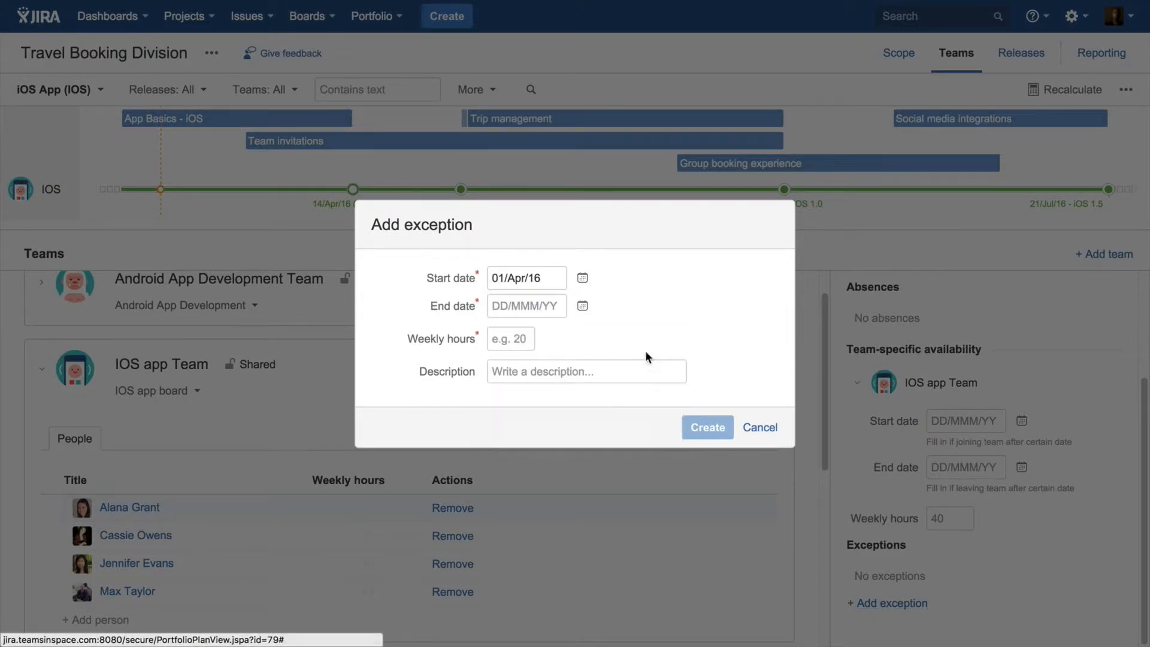
{"action": "left_click", "coordinate": [582, 306]}
{"action": "left_click", "coordinate": [668, 334]}
{"action": "left_click", "coordinate": [667, 333]}
{"action": "left_click", "coordinate": [668, 333]}
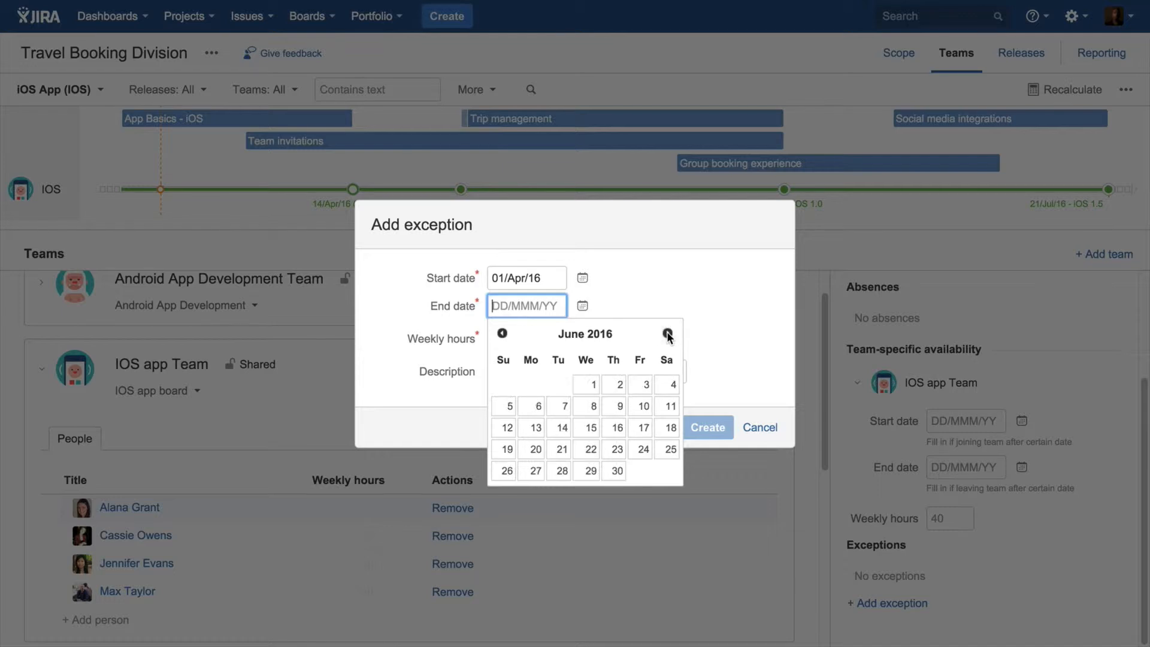
{"action": "left_click", "coordinate": [618, 471]}
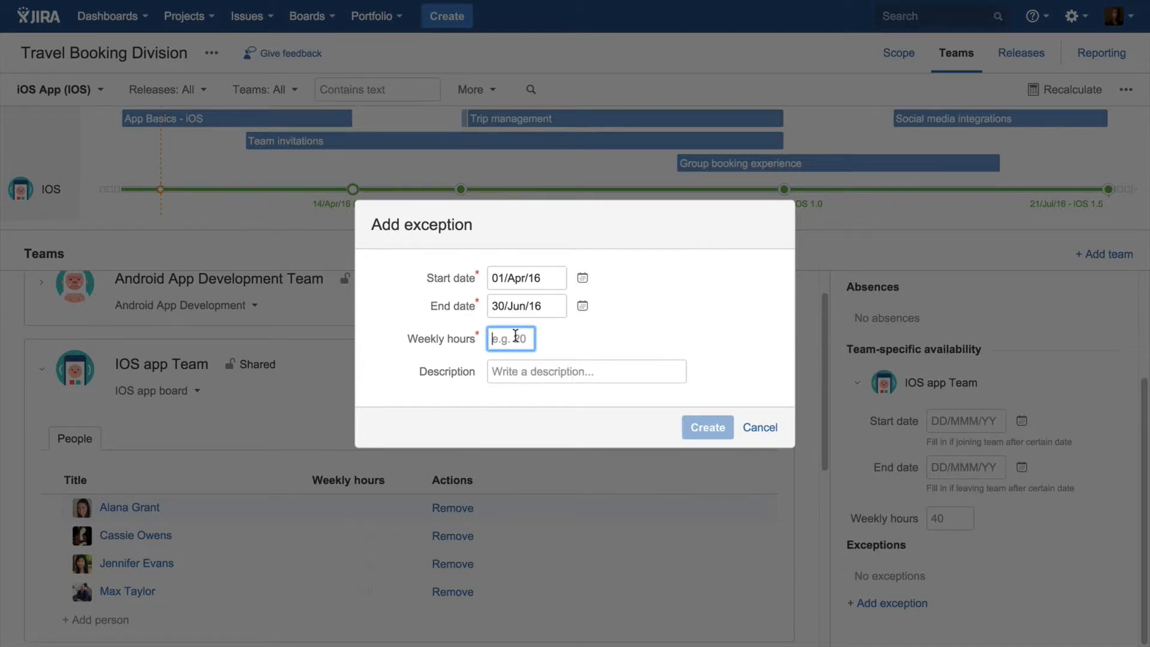
Step: Create the exception with 16 weekly hours and the description "switching to part type temporarily", and recalculate the plan
{"action": "type", "text": "16"}
{"action": "left_click", "coordinate": [521, 367]}
{"action": "type", "text": "switch"}
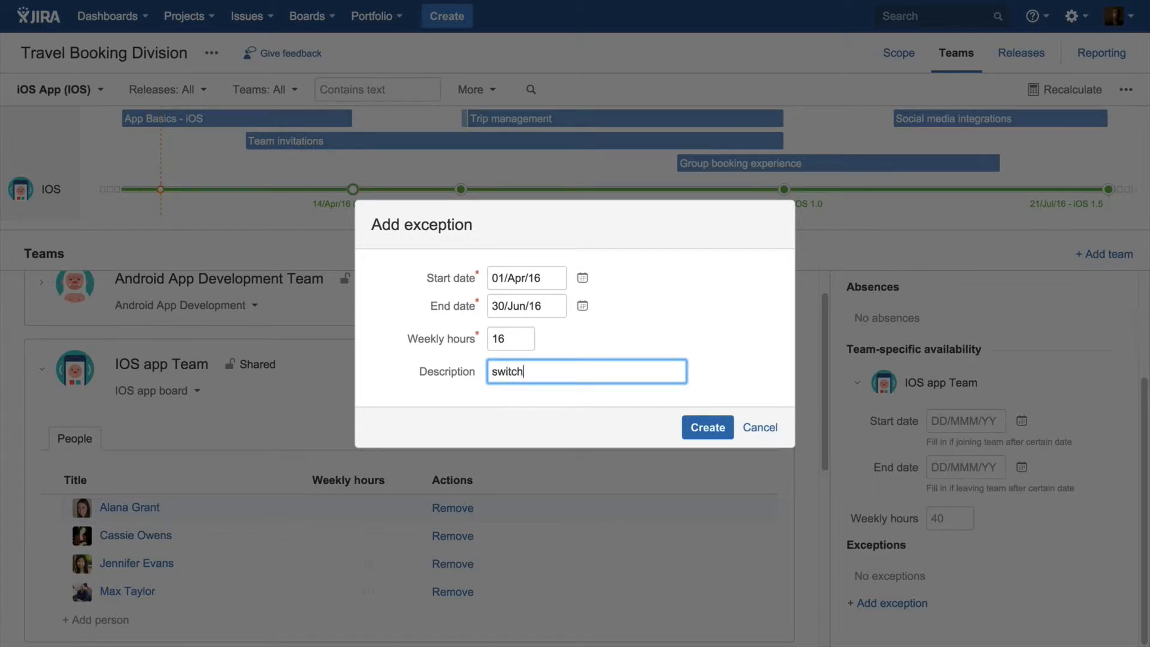
{"action": "type", "text": "ing to part type temporarily"}
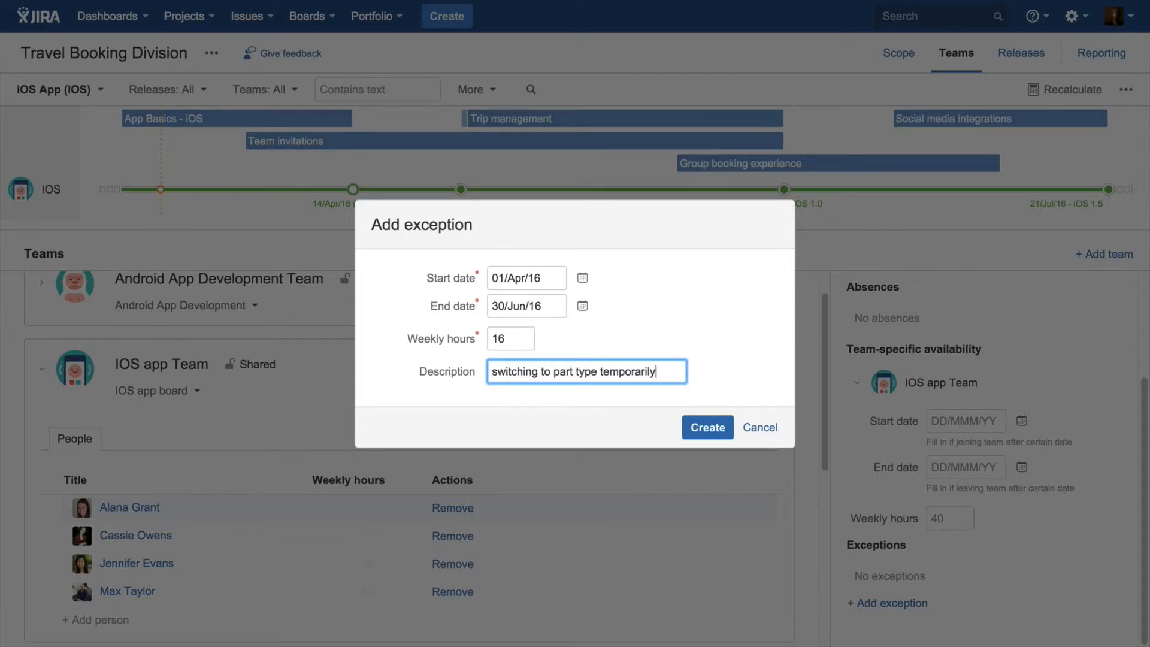
{"action": "left_click", "coordinate": [710, 427]}
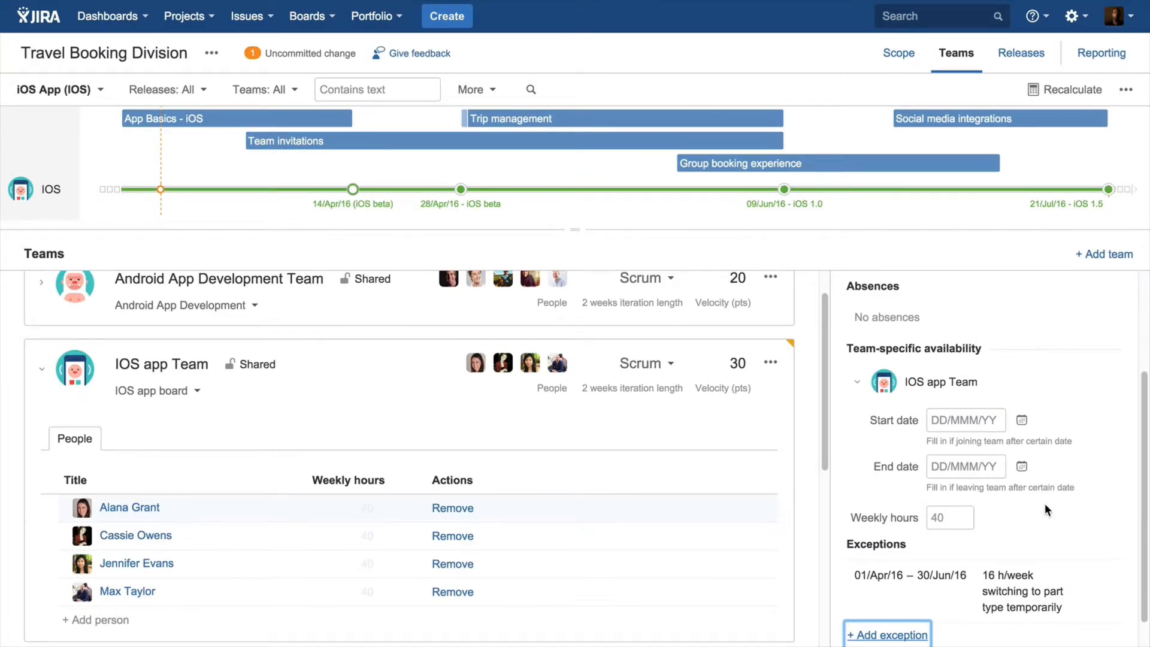
{"action": "left_click", "coordinate": [1086, 94]}
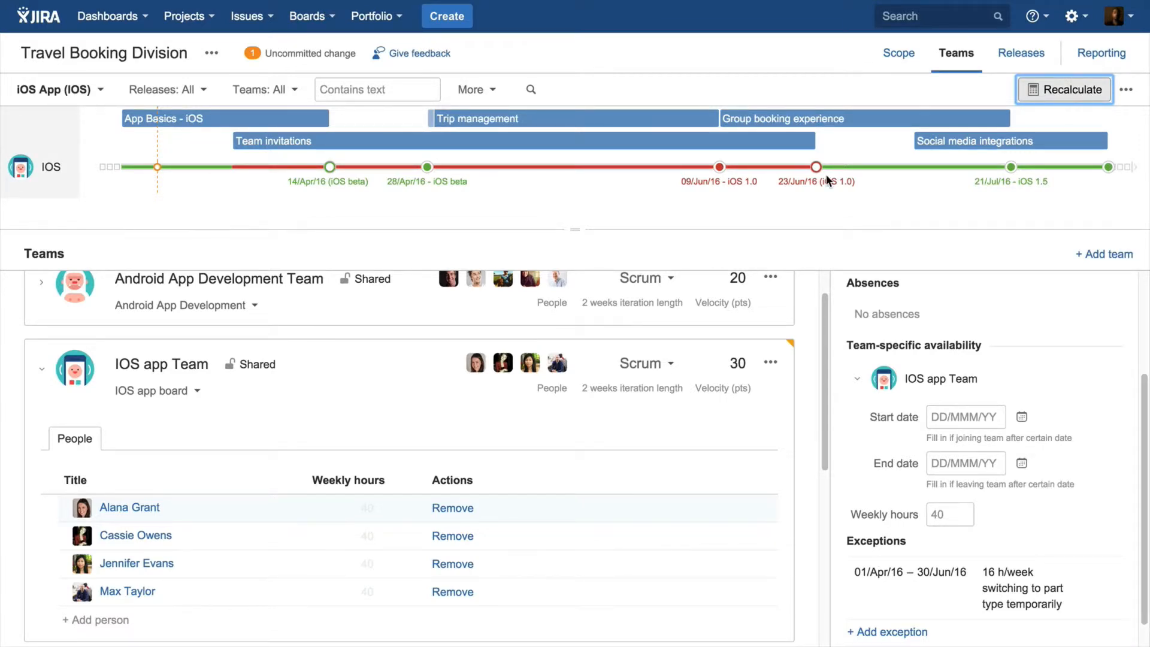
Step: Include the Android App (ADR) project alongside iOS App in the project filter and enlarge the timeline area to show both schedules
{"action": "left_click", "coordinate": [78, 89]}
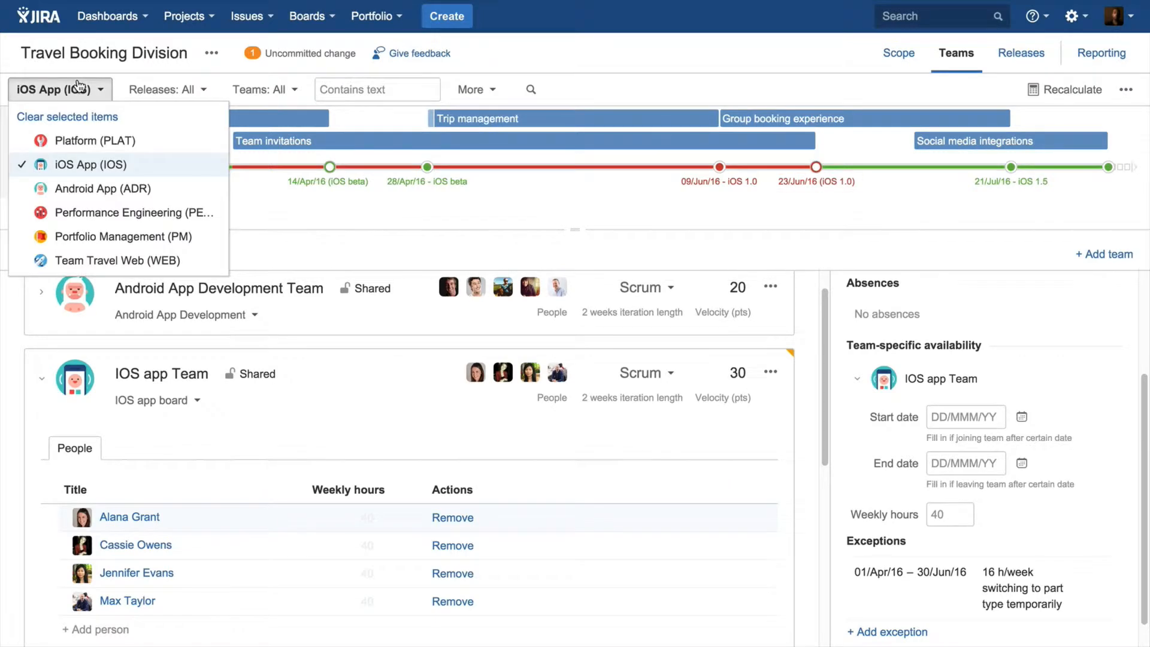
{"action": "left_click", "coordinate": [110, 188]}
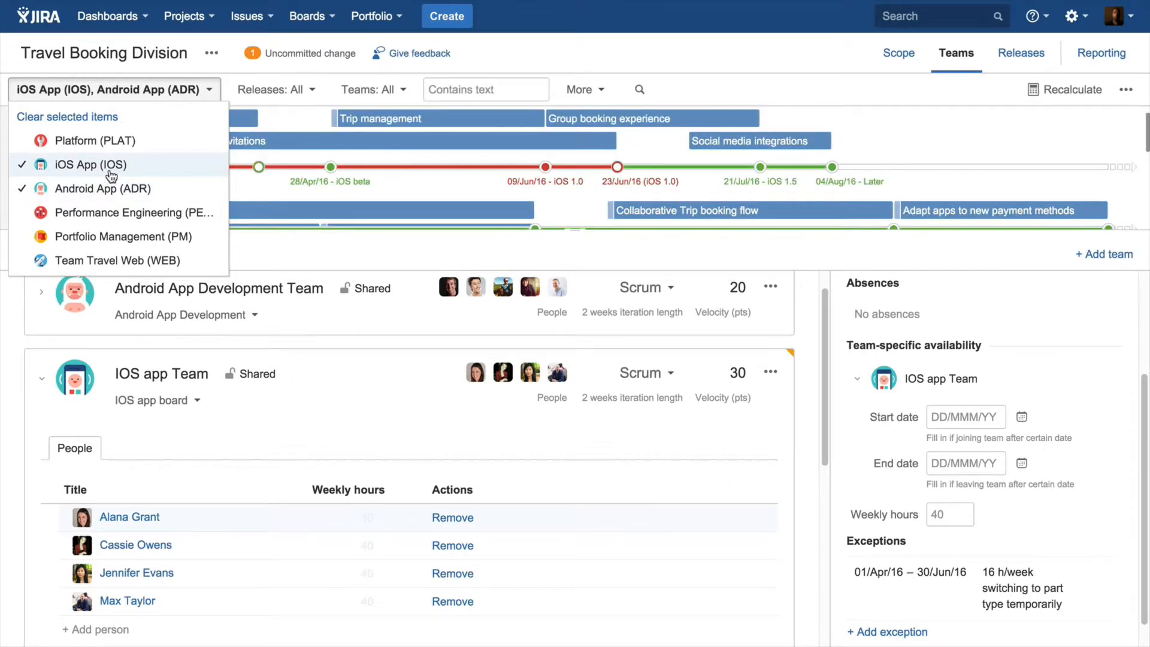
{"action": "scroll", "coordinate": [542, 185], "scroll_direction": "down", "scroll_amount": 1}
{"action": "left_click", "coordinate": [553, 186]}
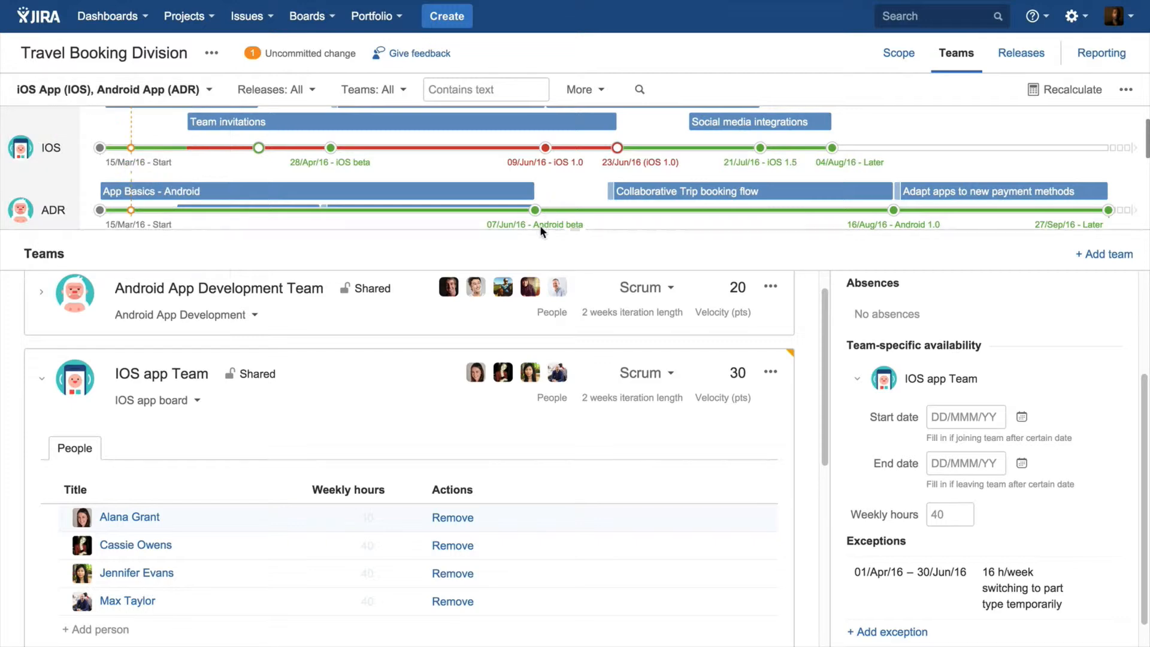
{"action": "left_click_drag", "start_coordinate": [564, 231], "coordinate": [569, 280]}
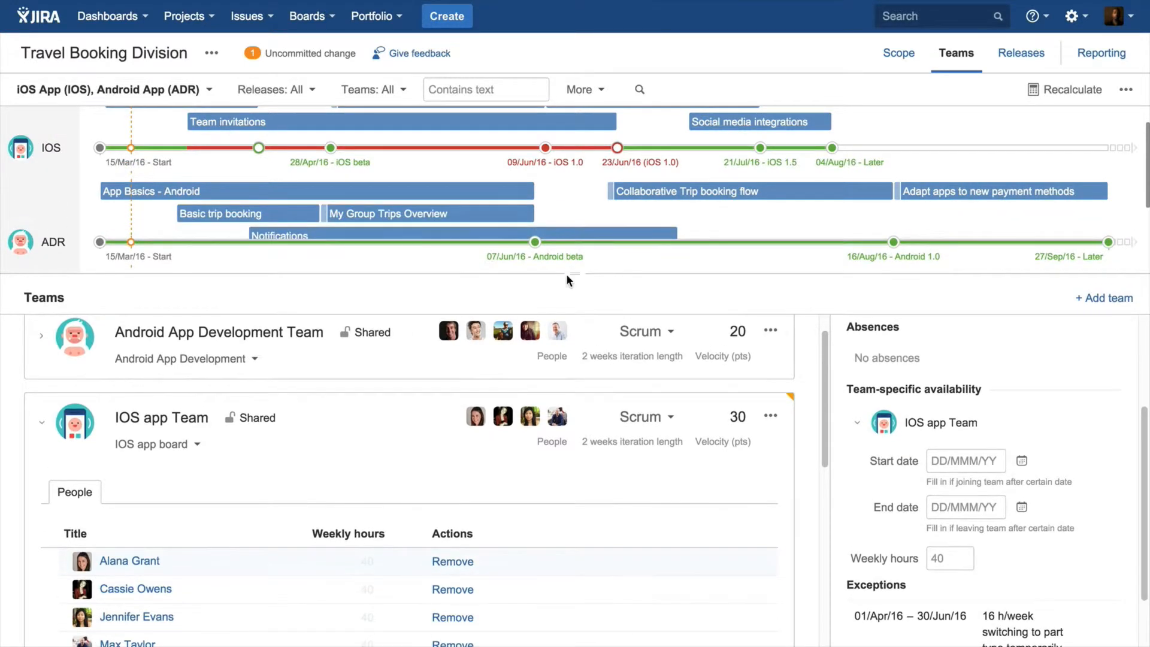
Step: Add an existing JIRA user from the Android App Development Team as a new member of the IOS app Team
{"action": "scroll", "coordinate": [307, 469], "scroll_direction": "down", "scroll_amount": 3}
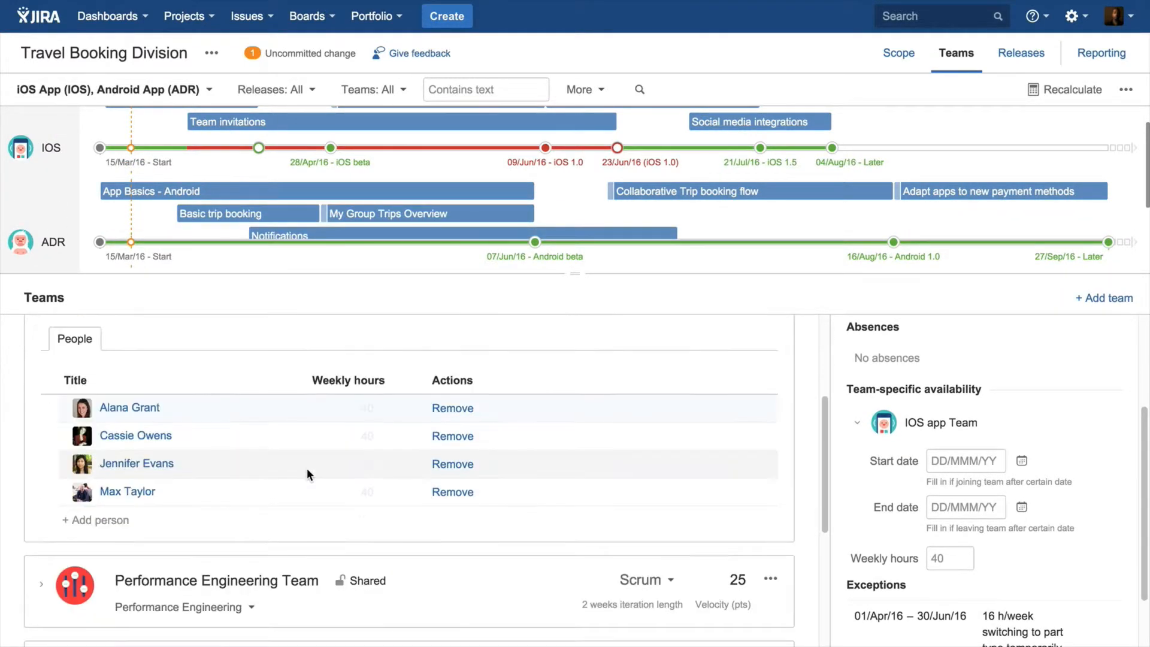
{"action": "left_click", "coordinate": [114, 521]}
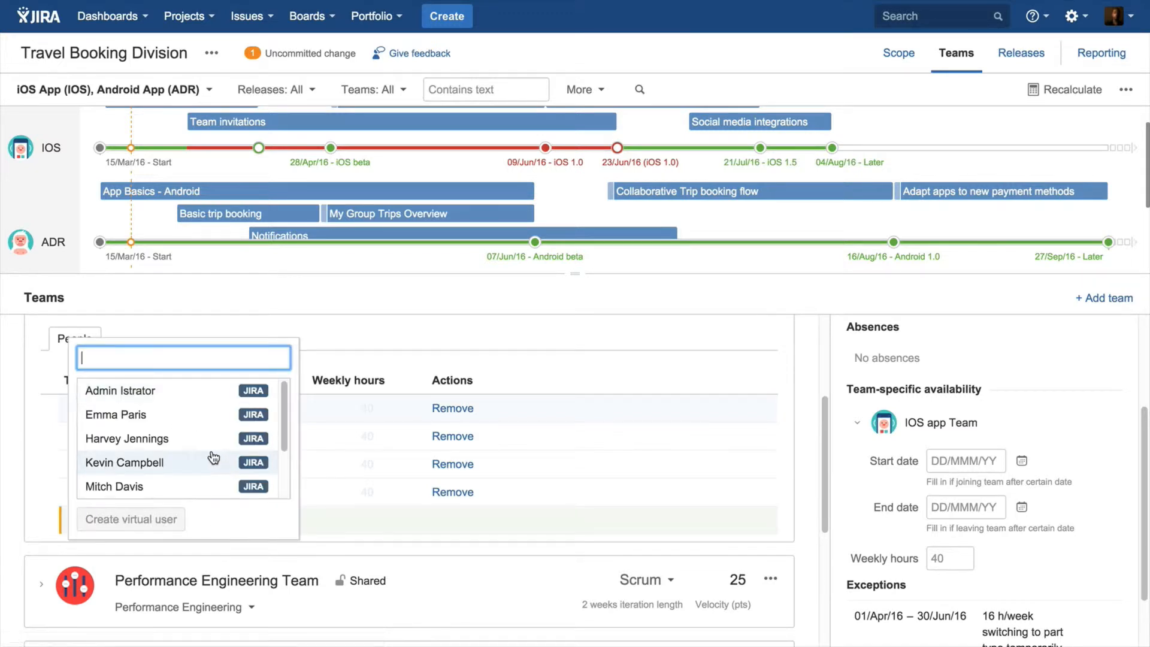
{"action": "type", "text": "Ryan"}
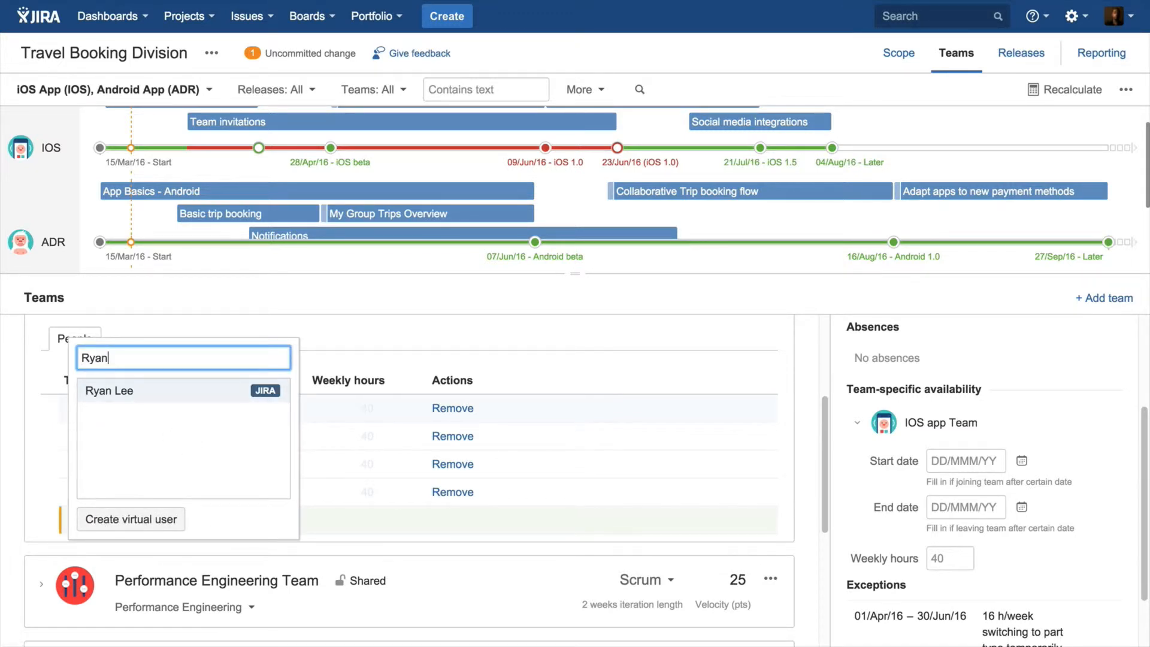
{"action": "left_click", "coordinate": [119, 392]}
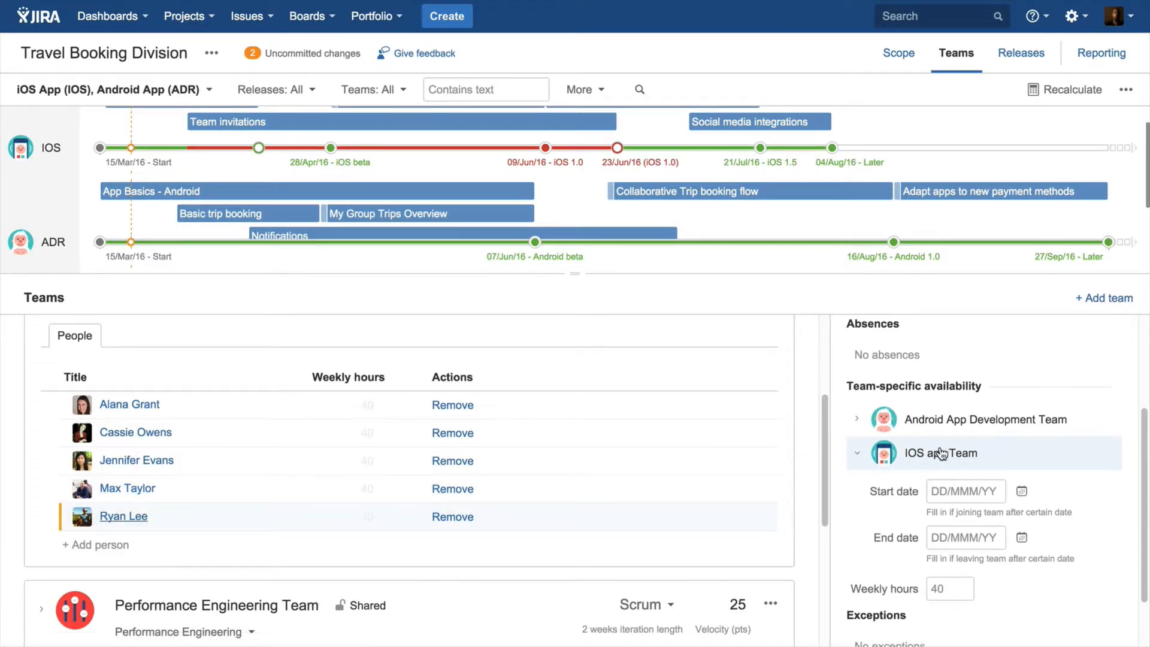
Step: Check the new member's Android App Development Team availability and set their weekly hours in the IOS app Team to 0
{"action": "left_click", "coordinate": [859, 414]}
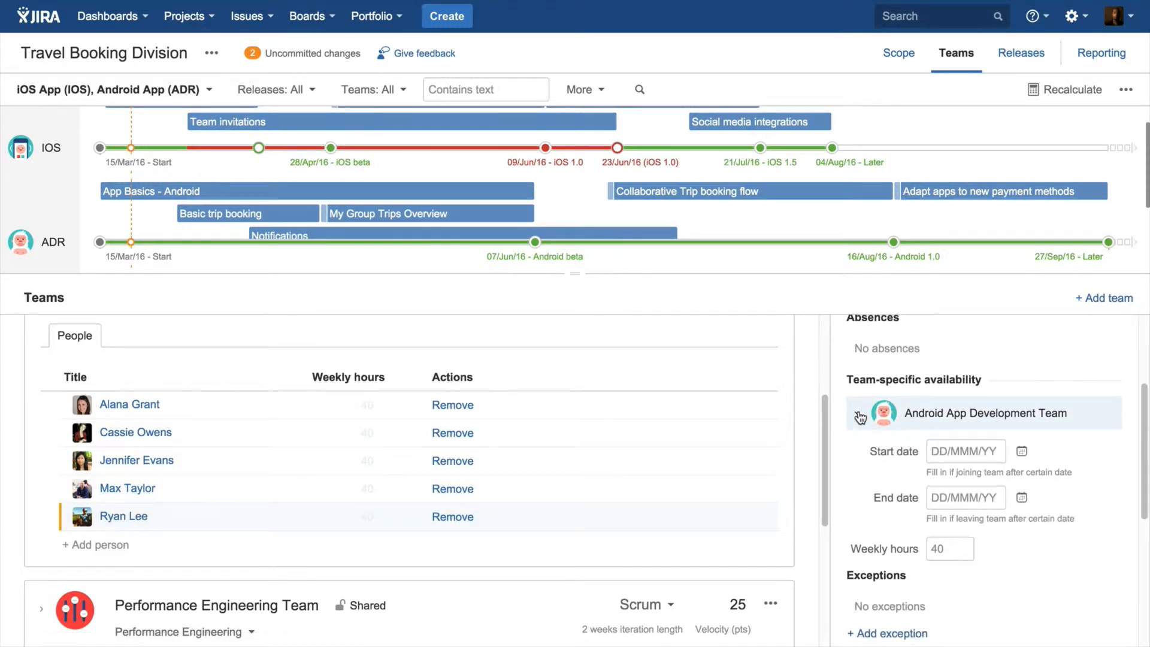
{"action": "left_click", "coordinate": [860, 417]}
{"action": "scroll", "coordinate": [976, 548], "scroll_direction": "down", "scroll_amount": 1}
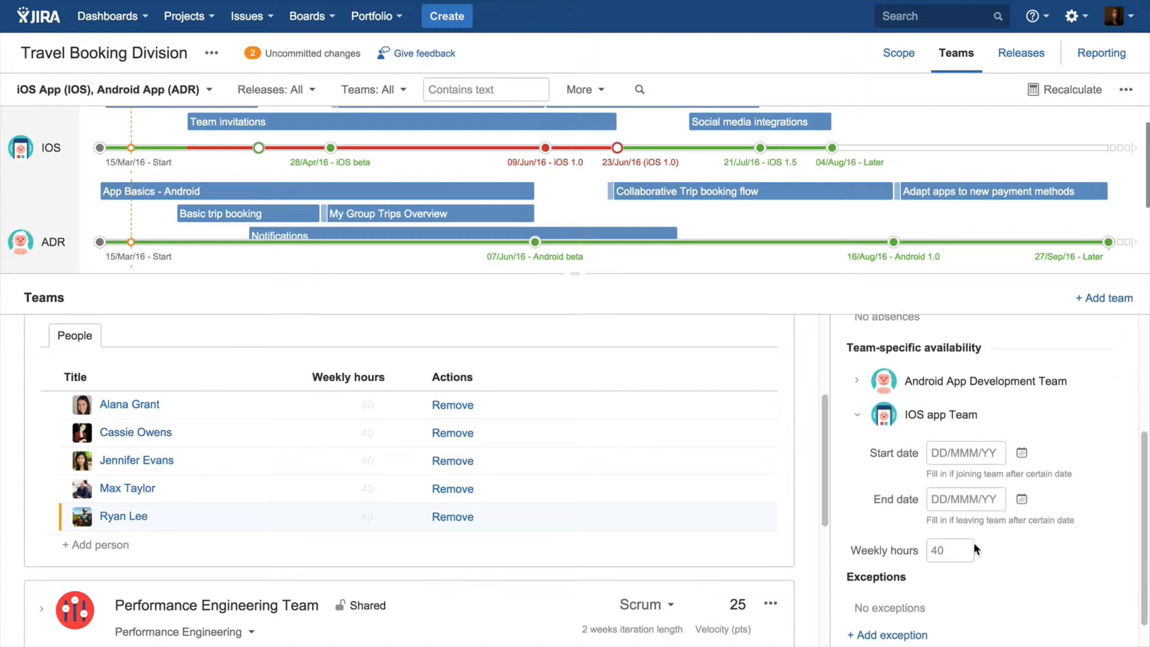
{"action": "scroll", "coordinate": [975, 547], "scroll_direction": "down", "scroll_amount": 1}
{"action": "left_click", "coordinate": [951, 519]}
{"action": "key", "text": "BackSpace"}
{"action": "key", "text": "BackSpace"}
{"action": "type", "text": "0"}
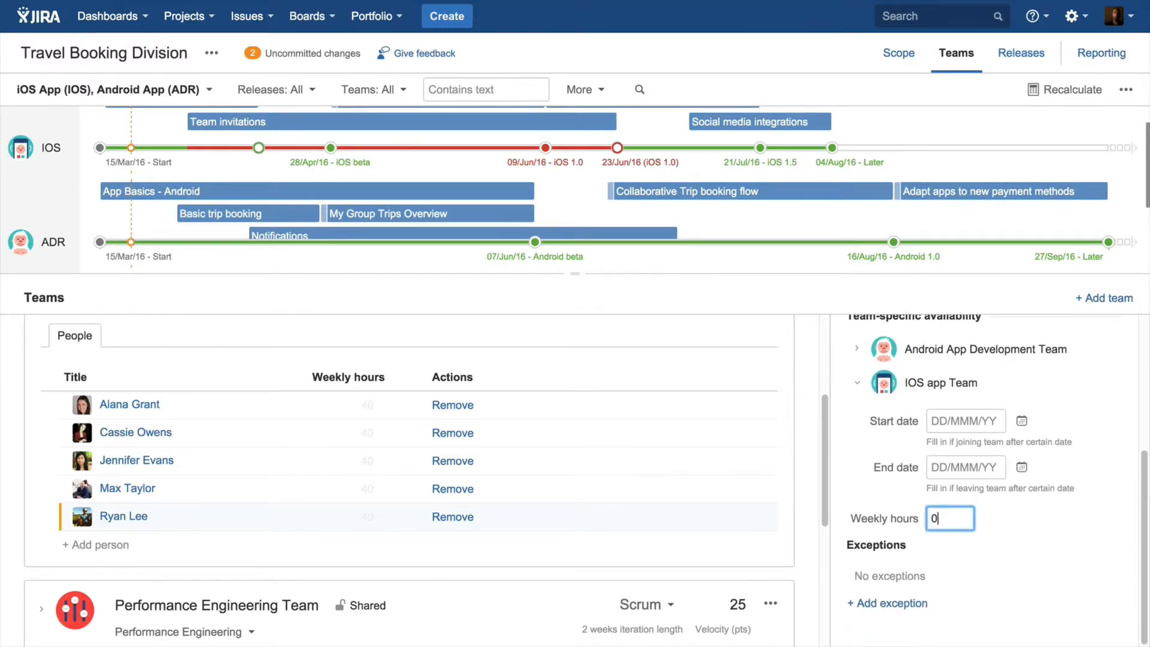
Step: Start an IOS app Team availability exception for the new member, running from 01/May/16 to 30/Jun/16
{"action": "left_click", "coordinate": [910, 605]}
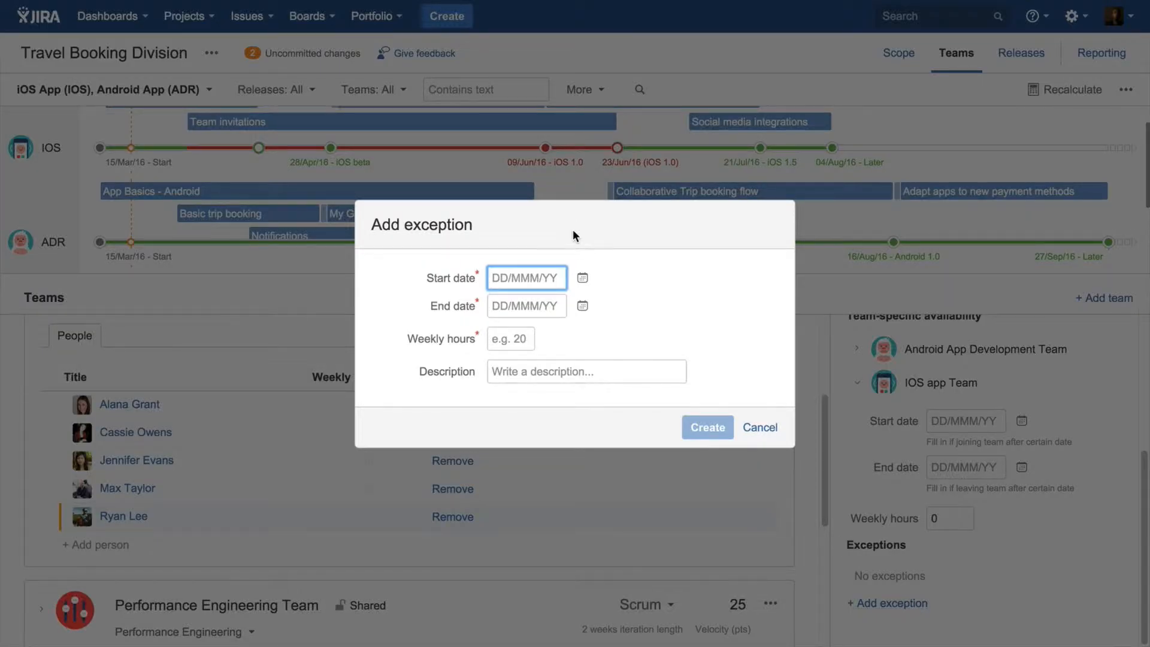
{"action": "left_click", "coordinate": [584, 279]}
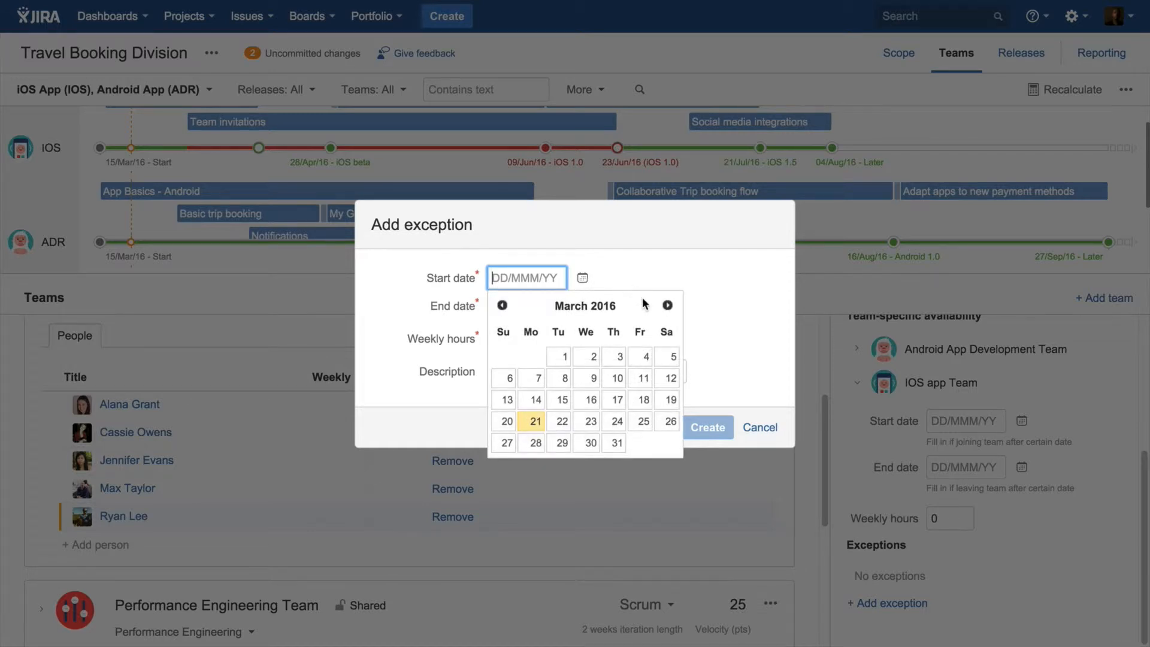
{"action": "left_click", "coordinate": [668, 305]}
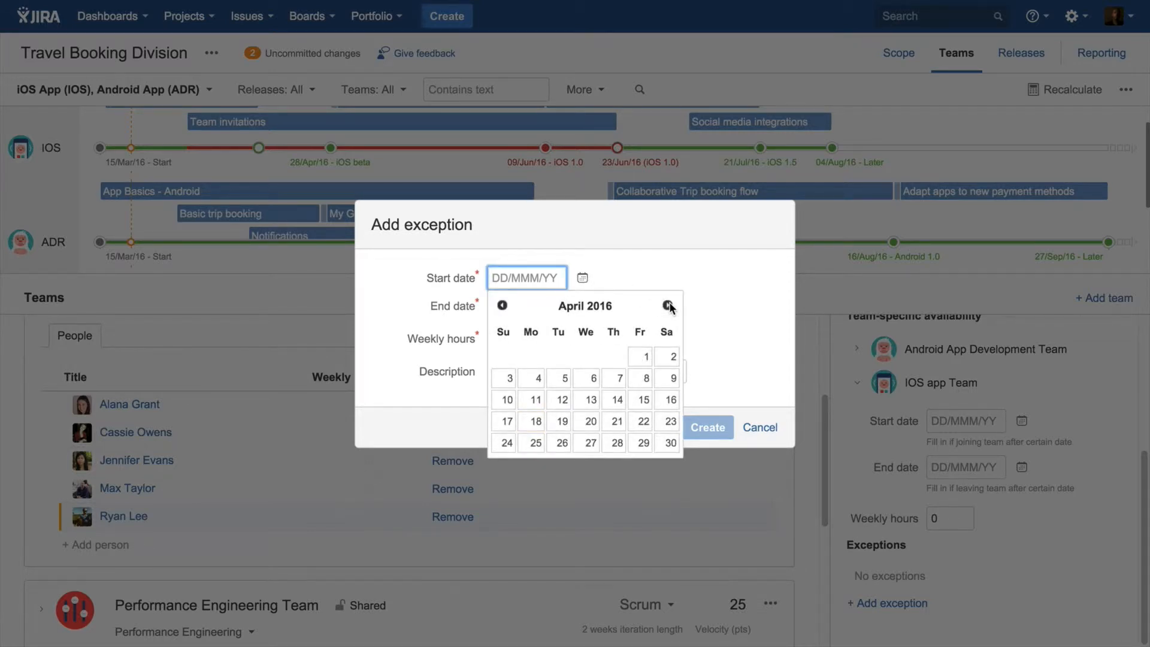
{"action": "left_click", "coordinate": [668, 306]}
{"action": "left_click", "coordinate": [508, 356]}
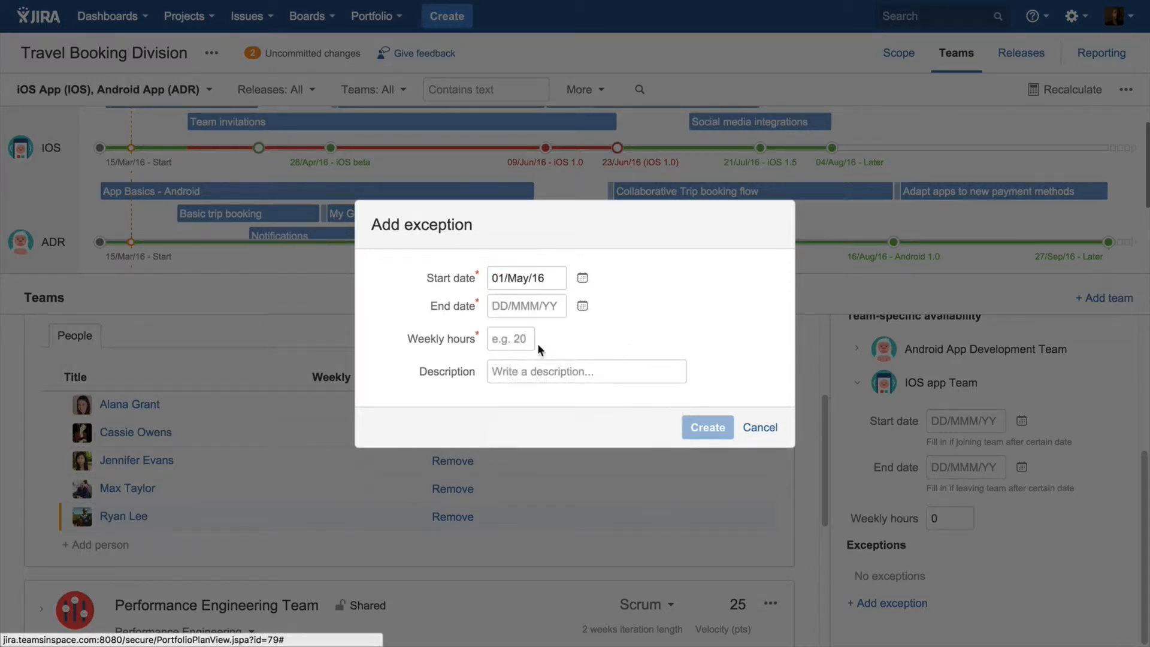
{"action": "left_click", "coordinate": [583, 306]}
{"action": "left_click", "coordinate": [668, 333]}
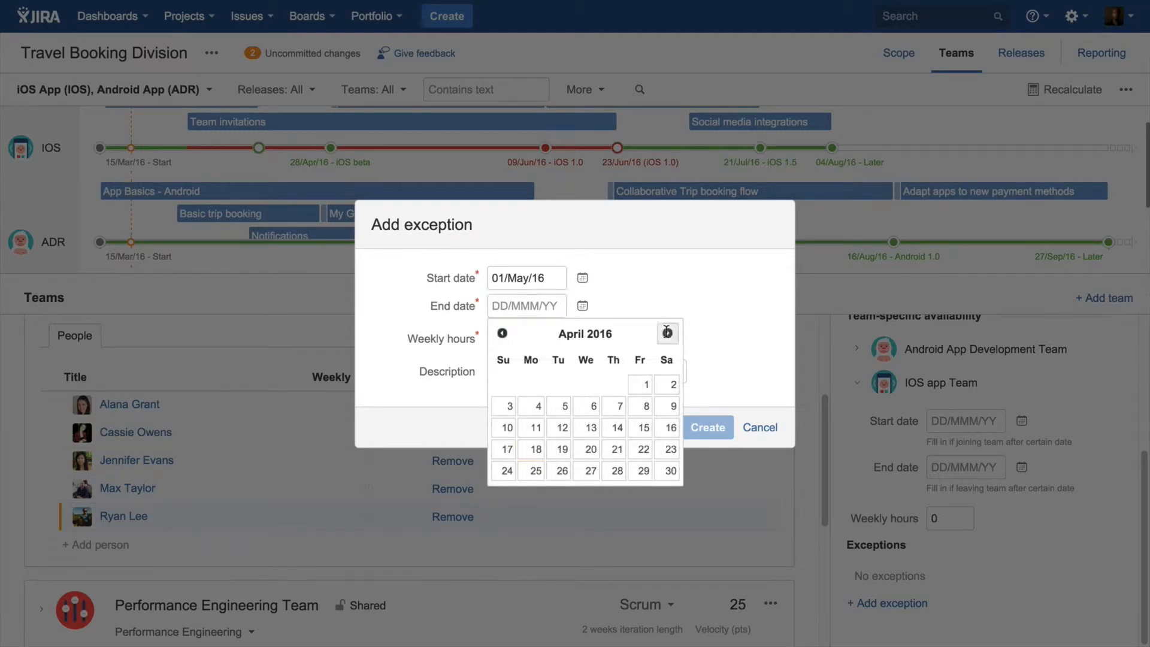
{"action": "left_click", "coordinate": [667, 334]}
{"action": "left_click", "coordinate": [667, 333]}
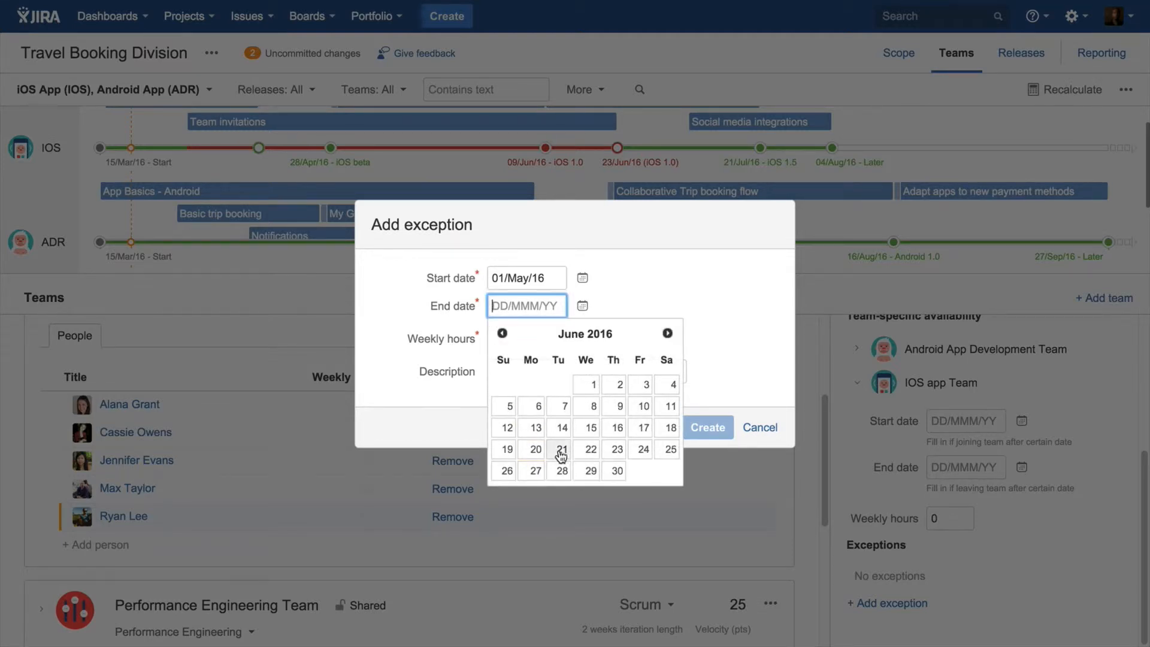
{"action": "left_click", "coordinate": [617, 471]}
Step: Create the exception with 32 weekly hours and a description about helping out while a teammate is part time, and recalculate the plan
{"action": "left_click", "coordinate": [516, 338]}
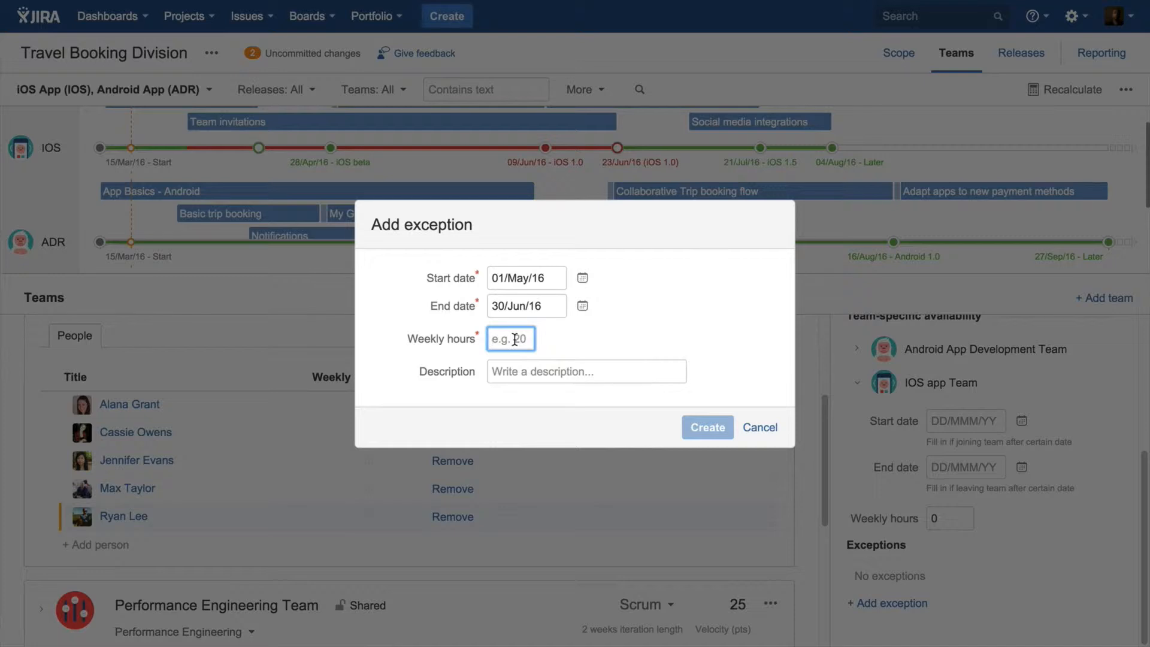
{"action": "type", "text": "32"}
{"action": "key", "text": "Tab"}
{"action": "type", "text": "helping out while Alana is part time"}
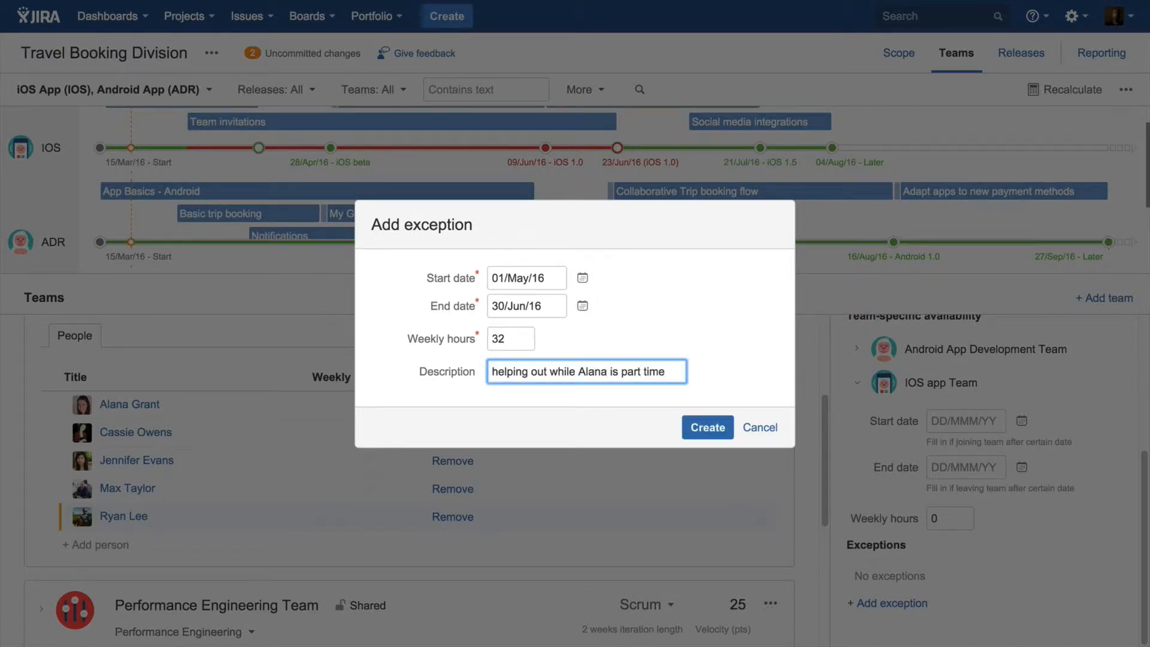
{"action": "left_click", "coordinate": [719, 428]}
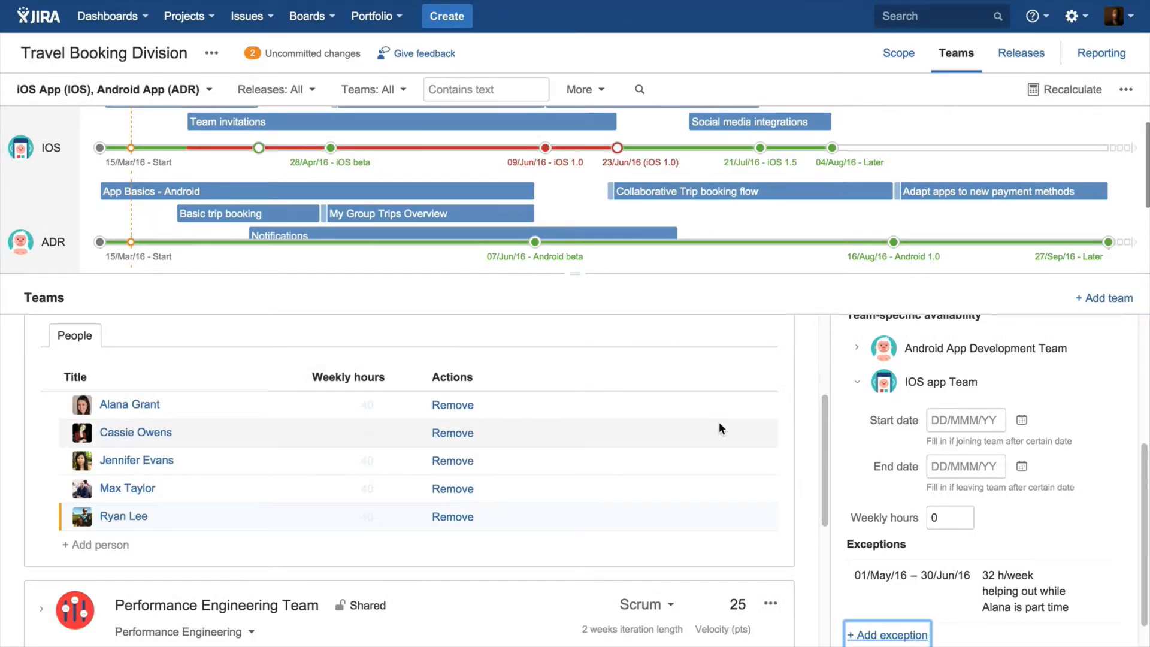
{"action": "scroll", "coordinate": [959, 123], "scroll_direction": "up", "scroll_amount": 1}
{"action": "left_click", "coordinate": [1046, 95]}
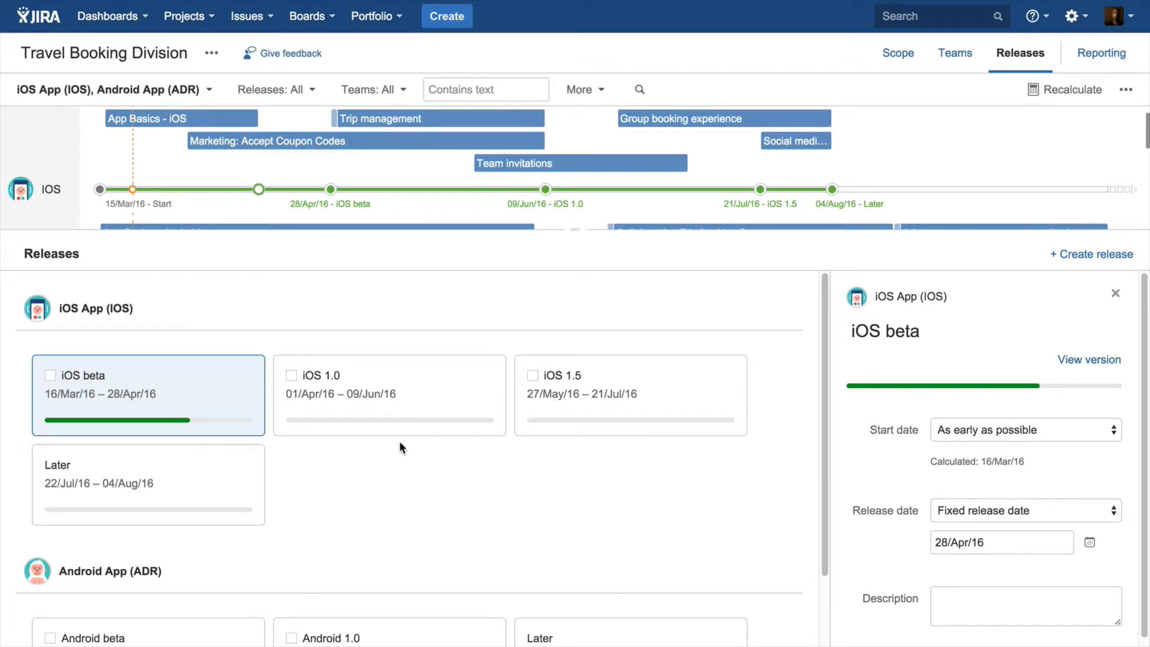
Step: Filter the plan to the iOS beta release and open that release's details
{"action": "left_click", "coordinate": [290, 90]}
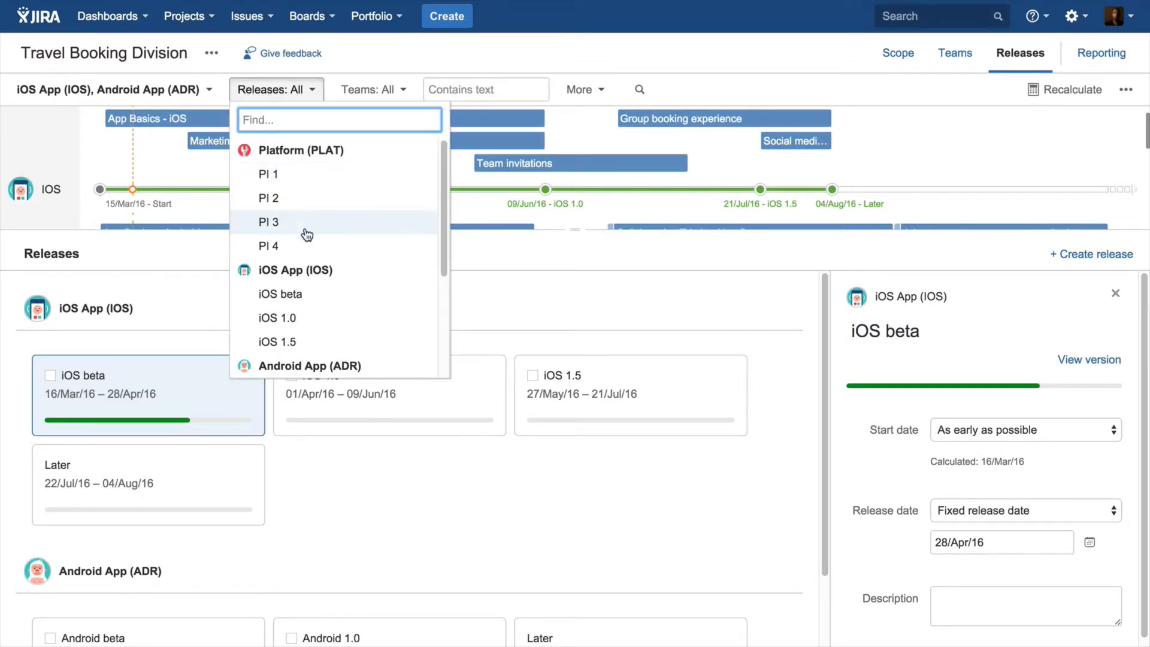
{"action": "left_click", "coordinate": [320, 296]}
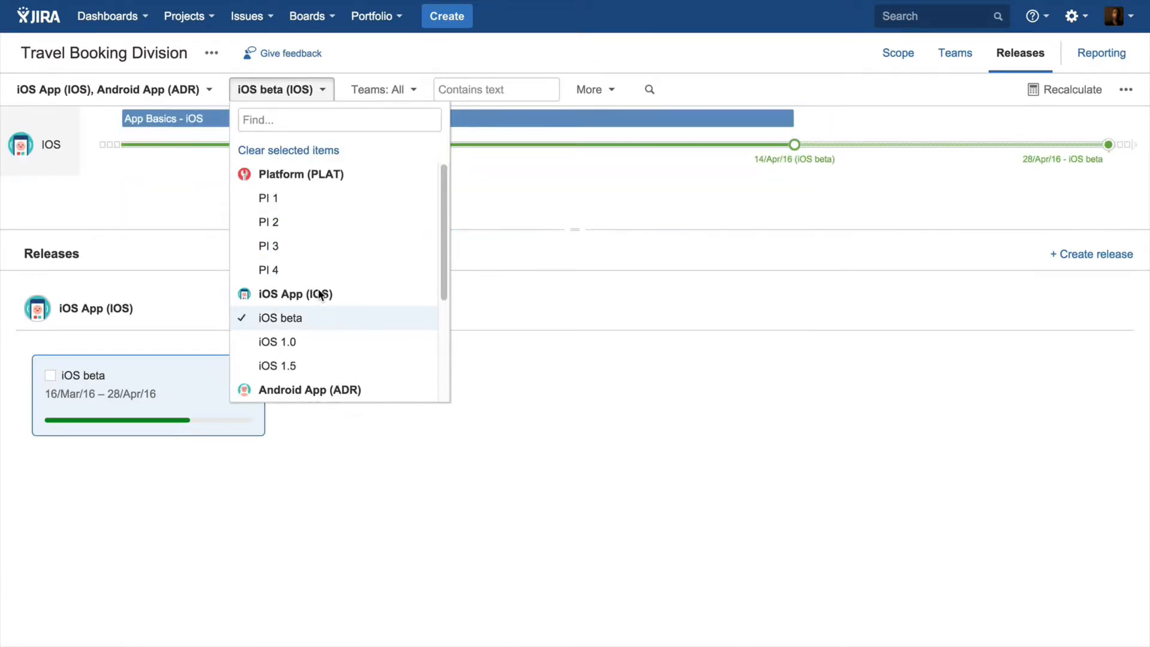
{"action": "left_click", "coordinate": [516, 200]}
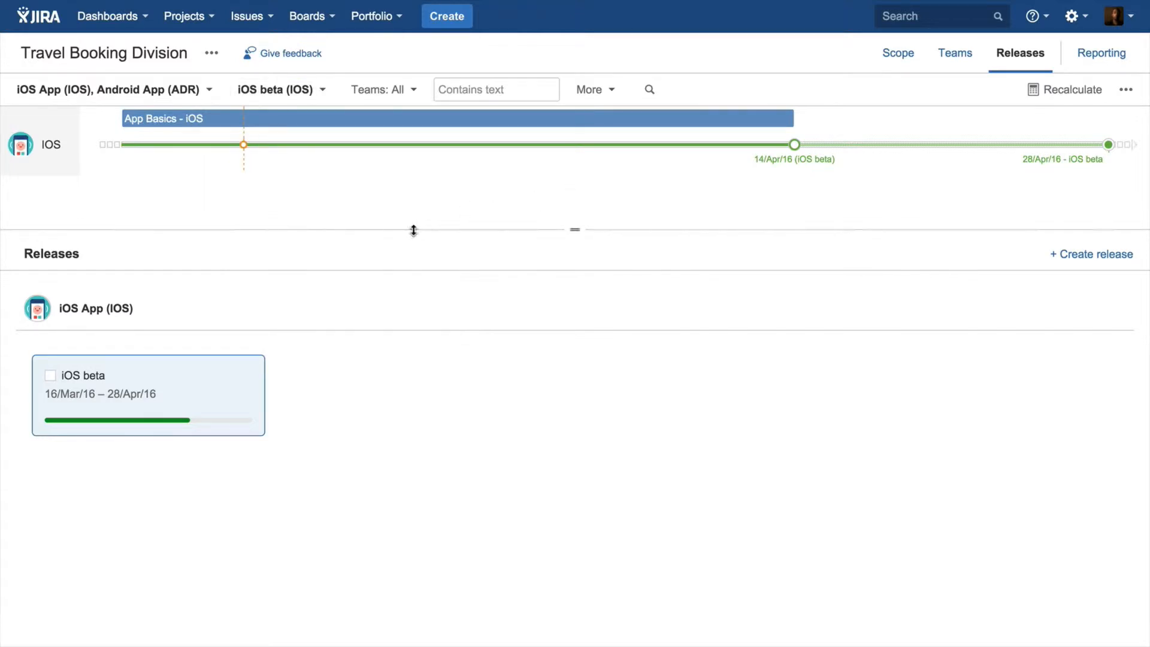
{"action": "left_click", "coordinate": [146, 404]}
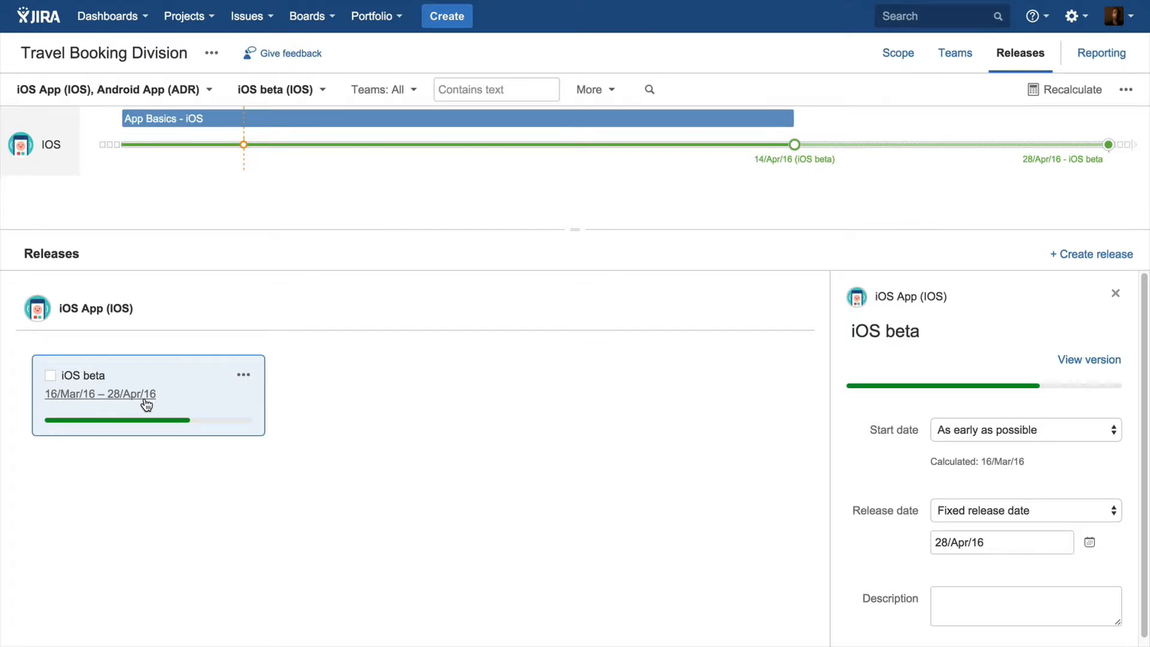
Step: Switch the iOS beta release to a dynamic release date and recalculate the plan
{"action": "left_click", "coordinate": [1060, 510]}
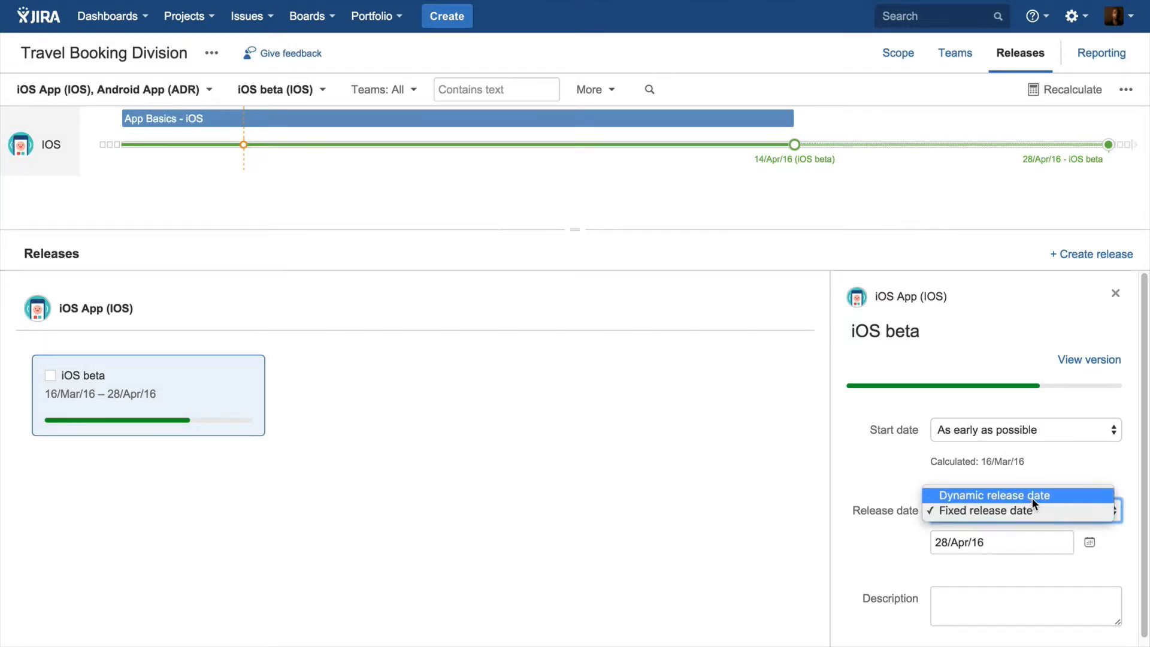
{"action": "left_click", "coordinate": [1033, 498]}
{"action": "left_click", "coordinate": [1089, 90]}
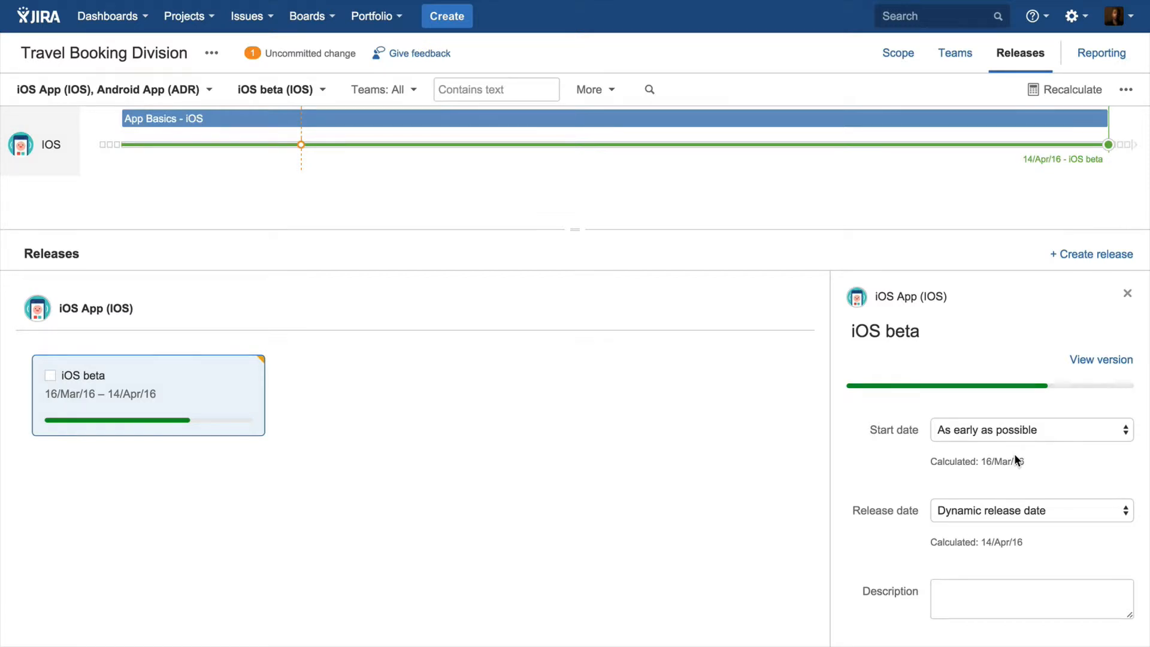
Step: Give the iOS beta release a fixed release date of 01/Apr/16 and recalculate the plan
{"action": "left_click", "coordinate": [1016, 511]}
{"action": "left_click", "coordinate": [1016, 525]}
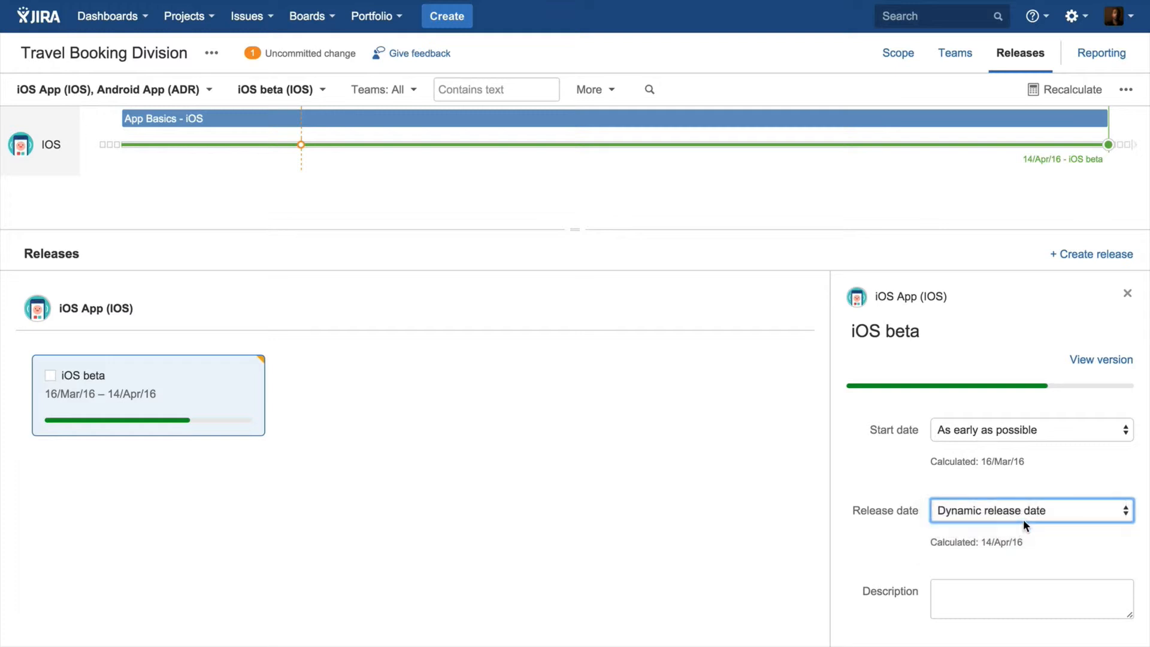
{"action": "left_click", "coordinate": [1092, 544]}
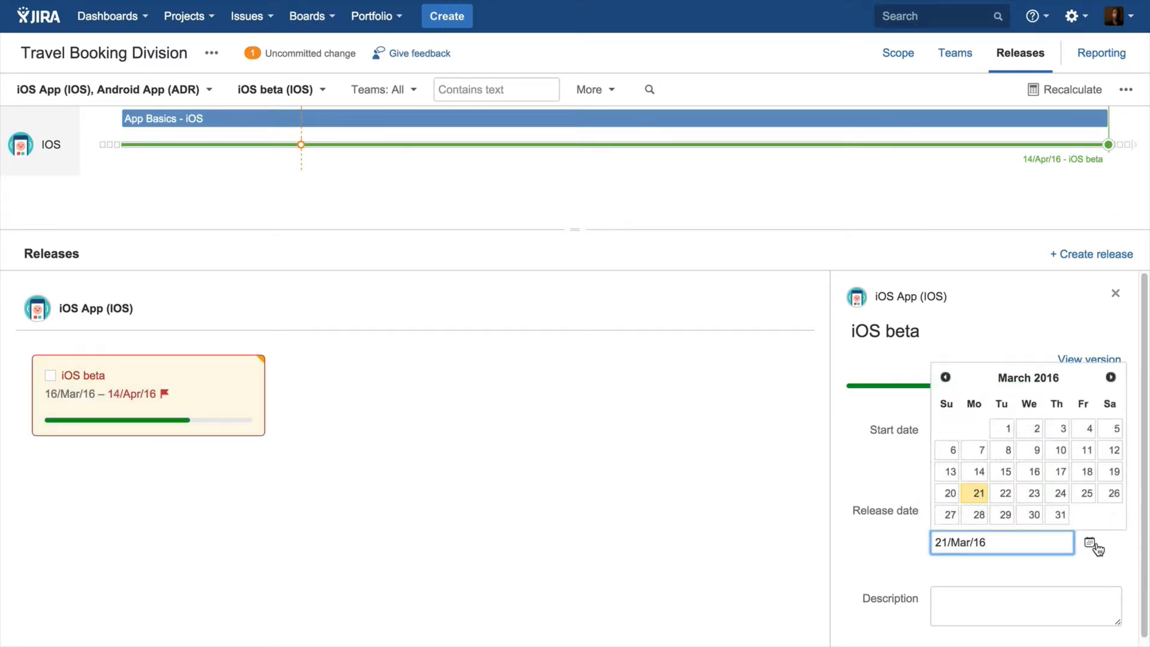
{"action": "left_click", "coordinate": [1110, 377]}
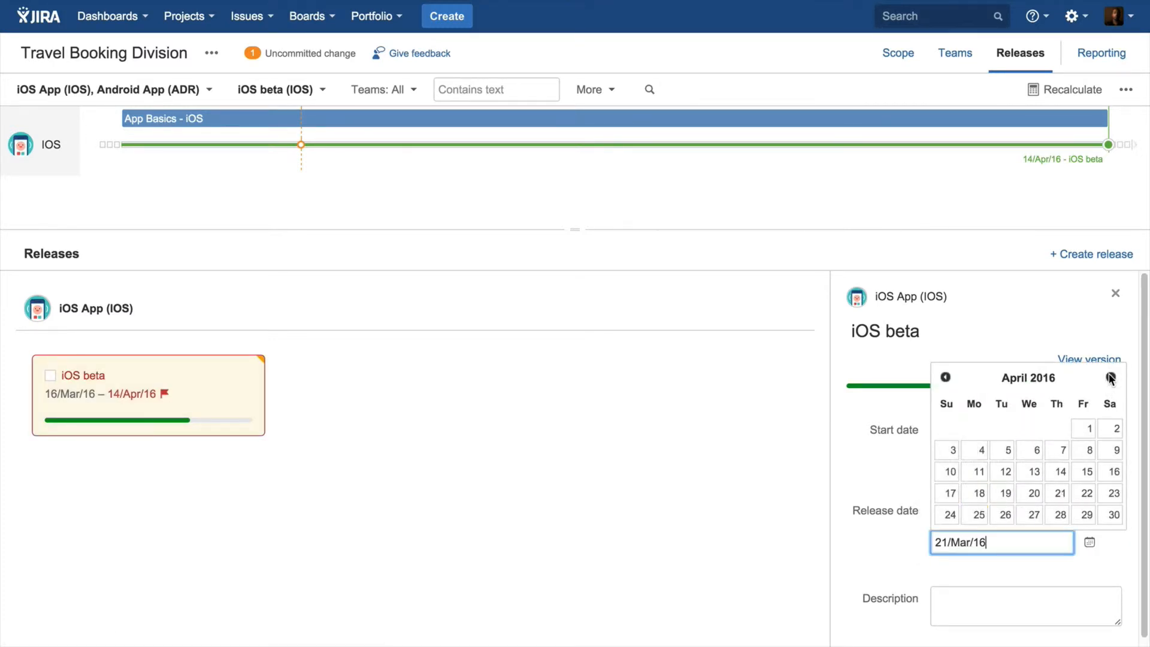
{"action": "left_click", "coordinate": [1088, 428]}
{"action": "left_click", "coordinate": [1036, 88]}
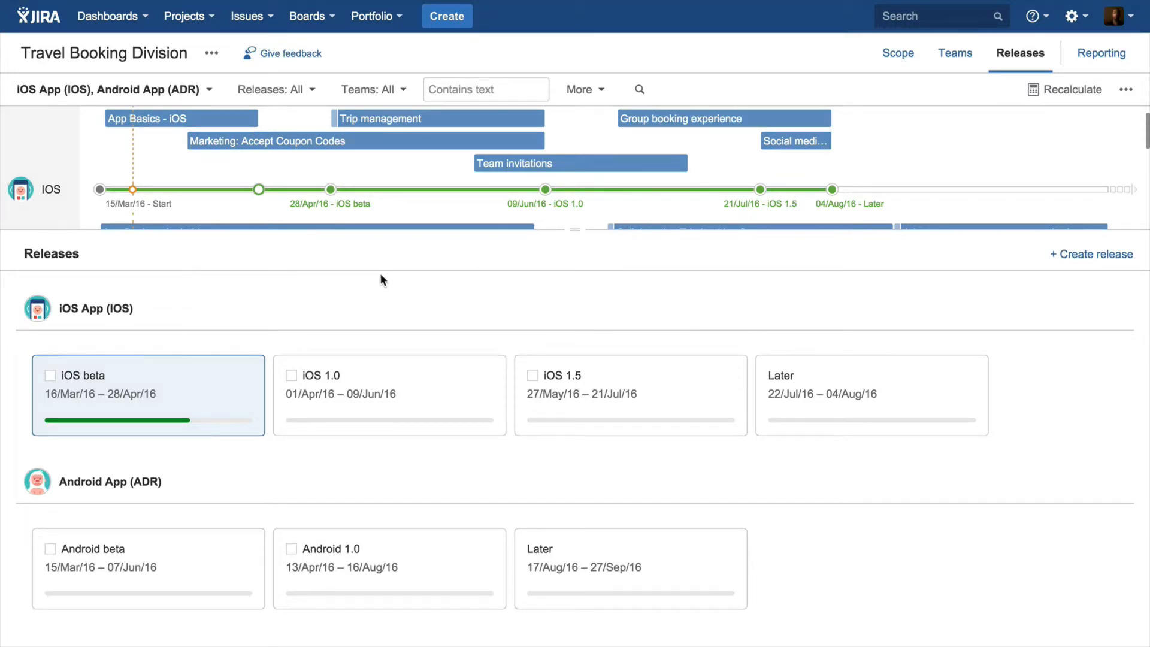
Step: Clear the project filter and start a new cross-project release named "Payments 2.0"
{"action": "left_click", "coordinate": [138, 90]}
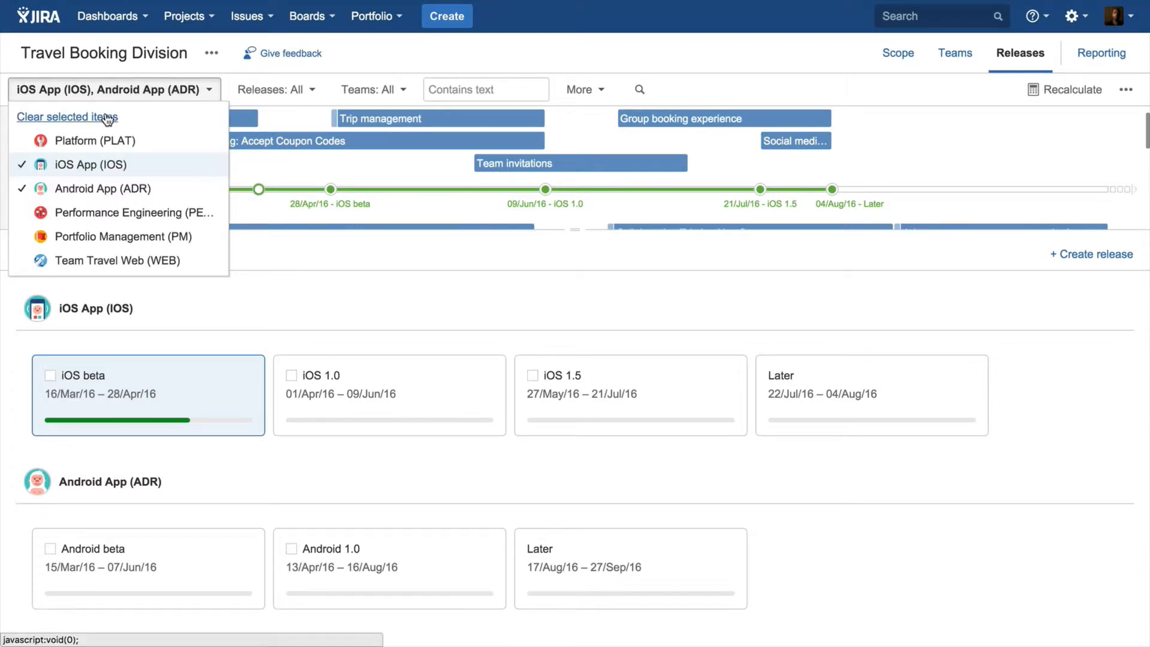
{"action": "left_click", "coordinate": [107, 118]}
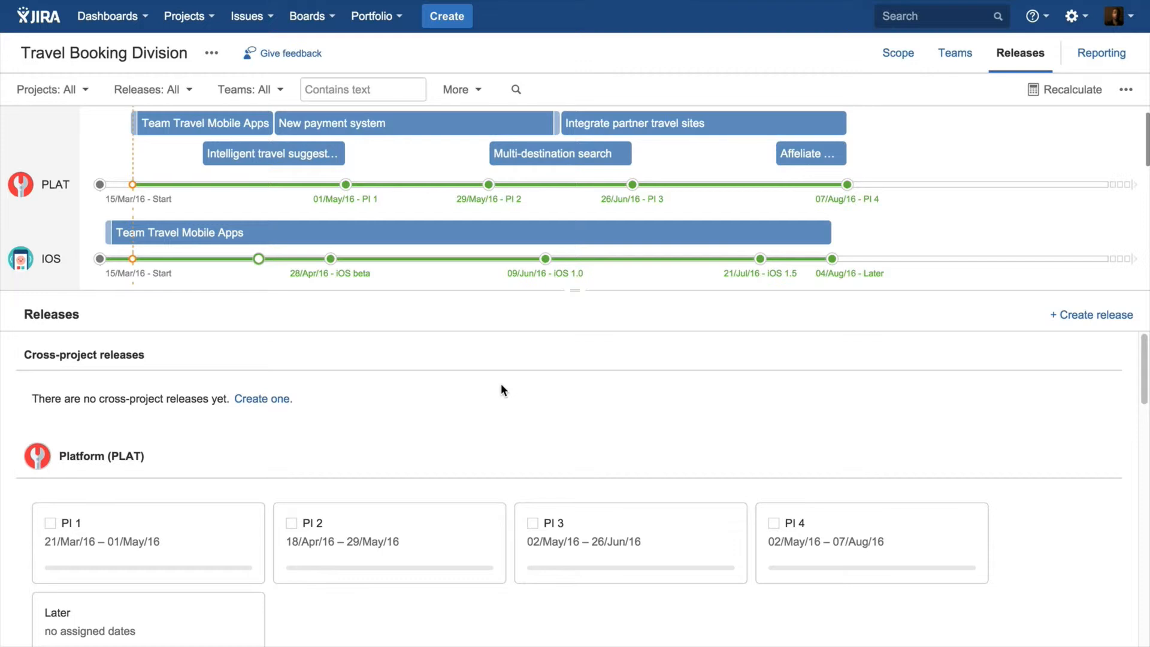
{"action": "left_click", "coordinate": [268, 398]}
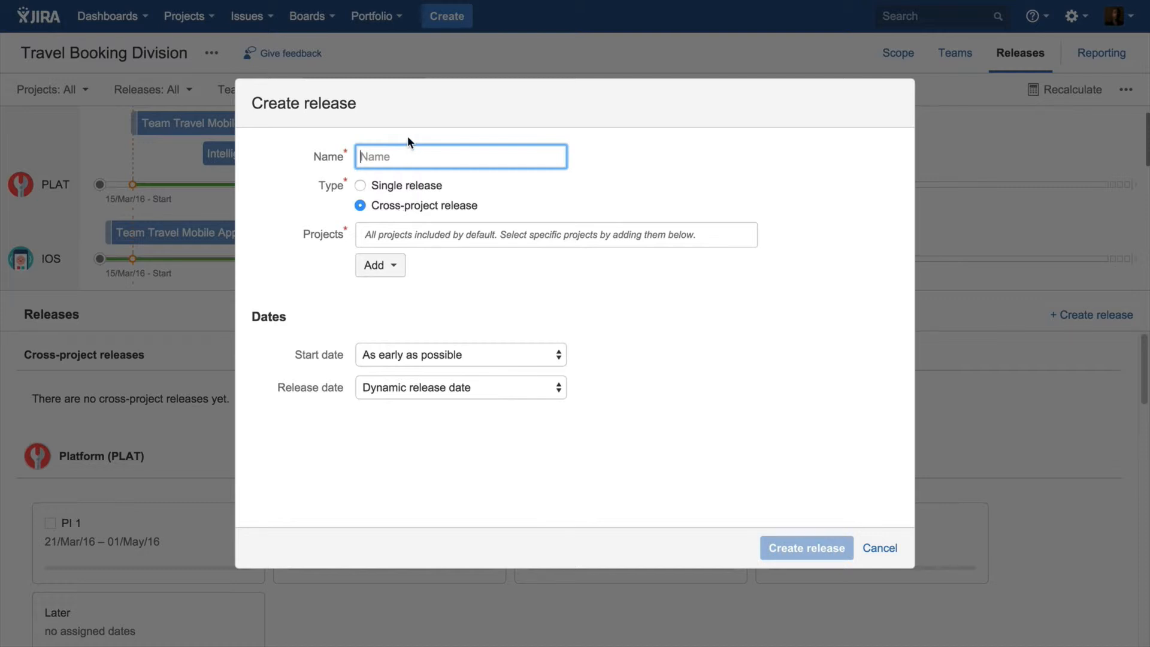
{"action": "type", "text": "Payments "}
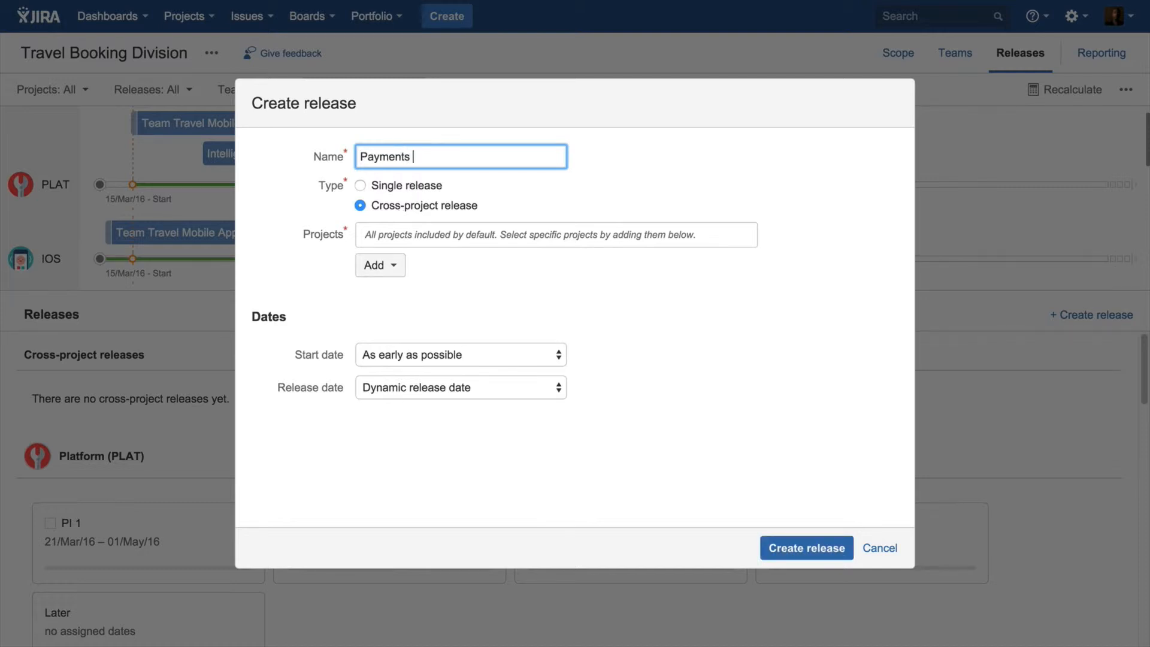
{"action": "type", "text": "2.0"}
Step: Include the Platform (PLAT) and Team Travel Web (WEB) projects in the new release
{"action": "left_click", "coordinate": [387, 270]}
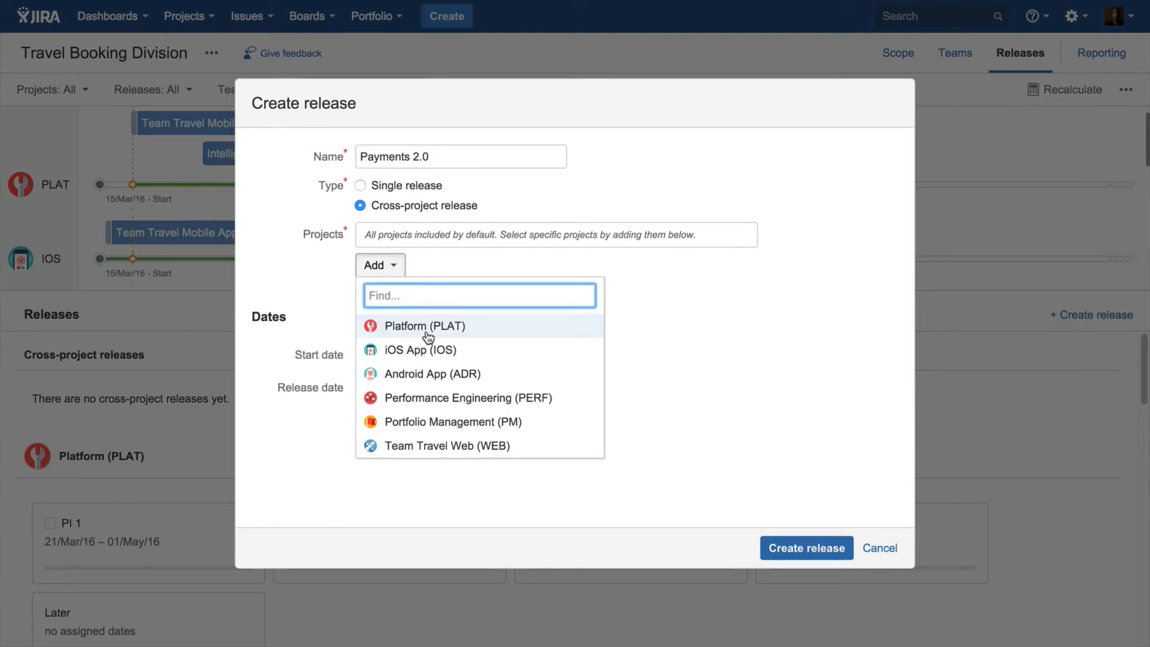
{"action": "left_click", "coordinate": [424, 328]}
{"action": "left_click", "coordinate": [373, 271]}
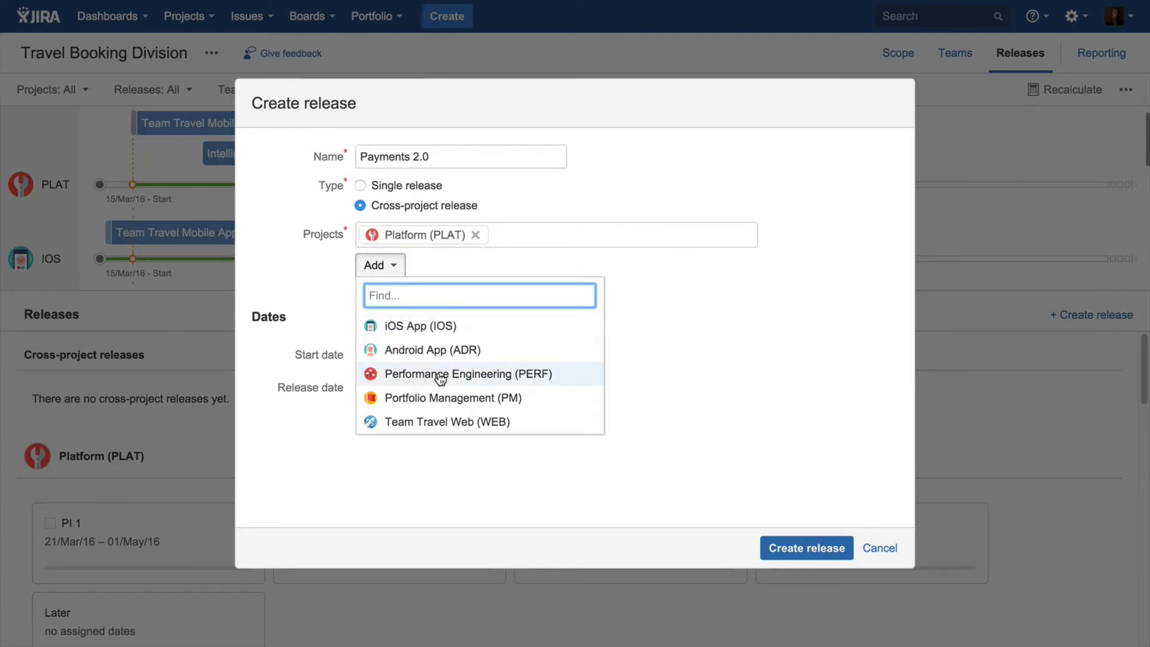
{"action": "left_click", "coordinate": [450, 423]}
Step: Create the Payments 2.0 release with a fixed release date of 31/May/16 and open its details
{"action": "left_click", "coordinate": [459, 388]}
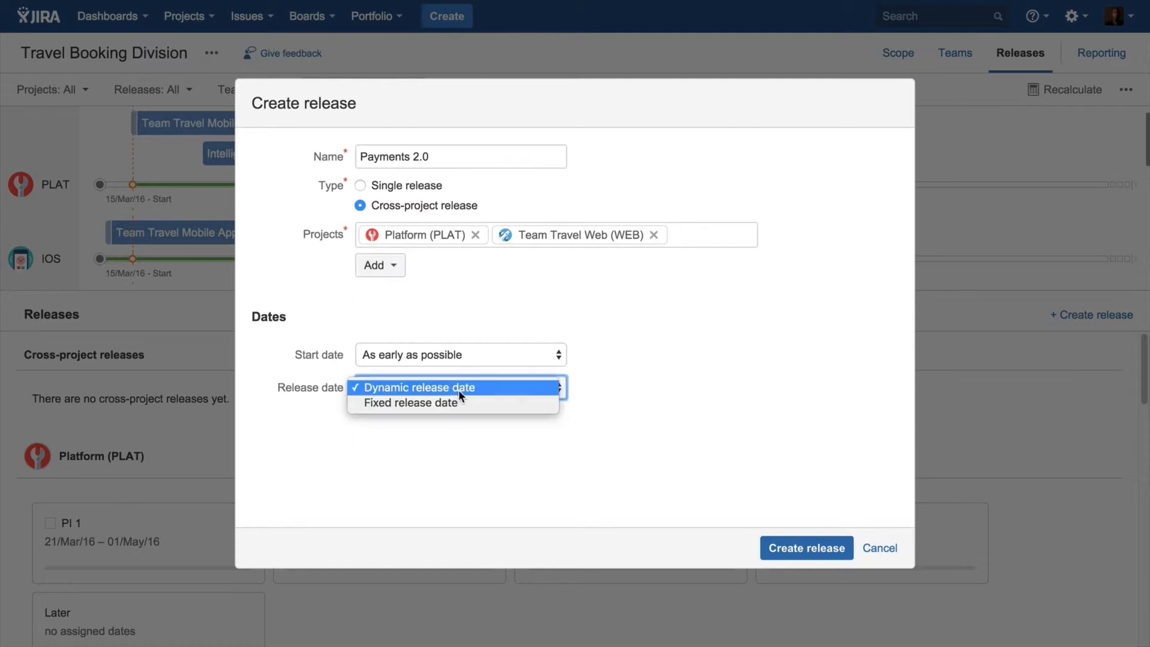
{"action": "left_click", "coordinate": [461, 402]}
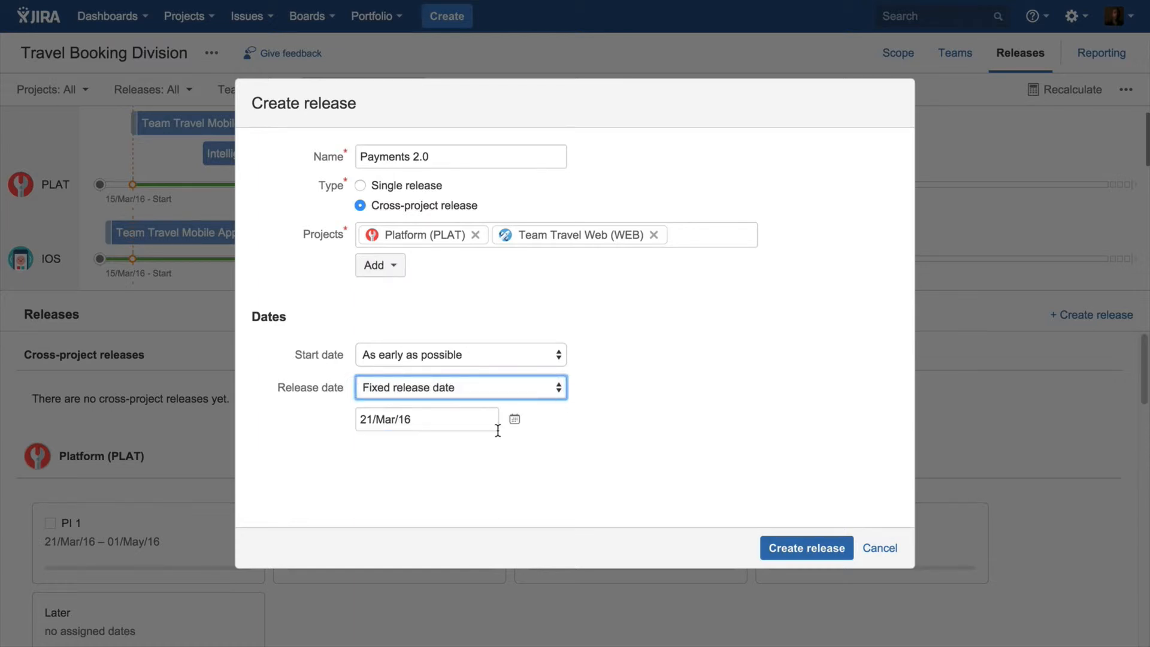
{"action": "left_click", "coordinate": [514, 419]}
{"action": "left_click", "coordinate": [535, 447]}
{"action": "left_click", "coordinate": [536, 448]}
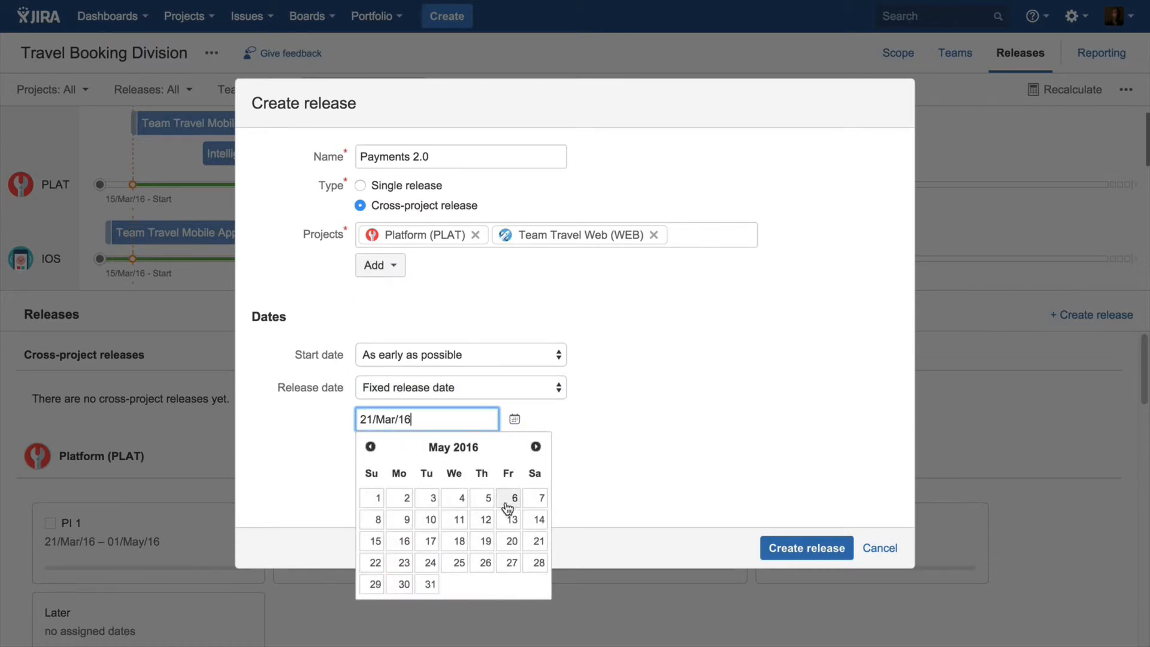
{"action": "left_click", "coordinate": [436, 584]}
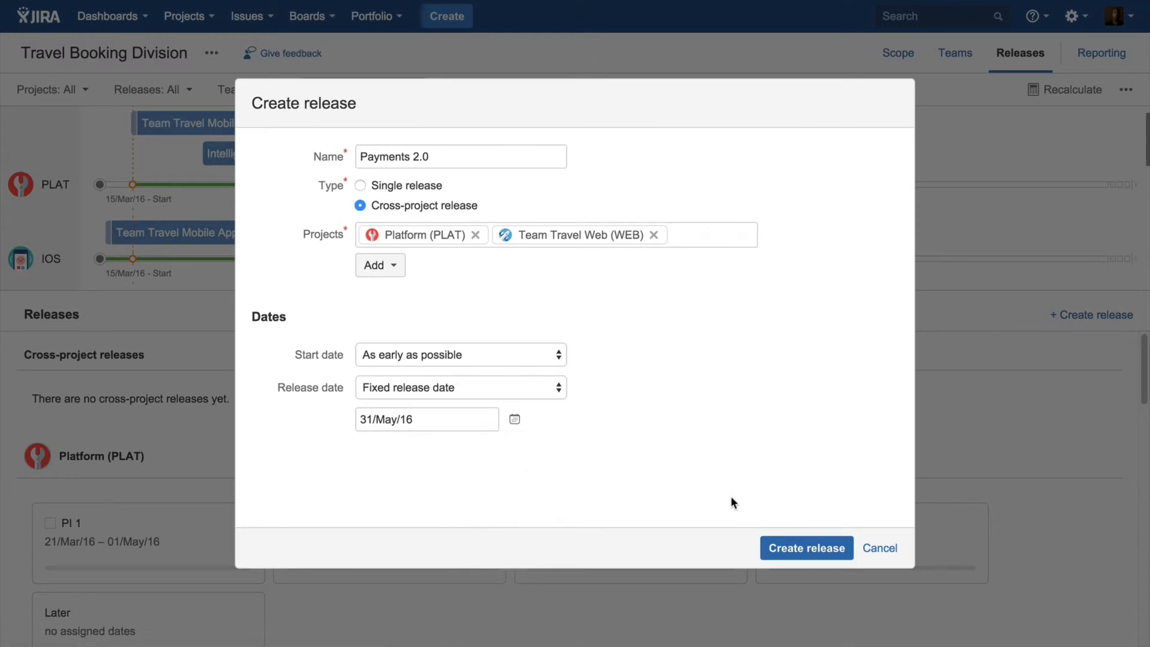
{"action": "left_click", "coordinate": [793, 549]}
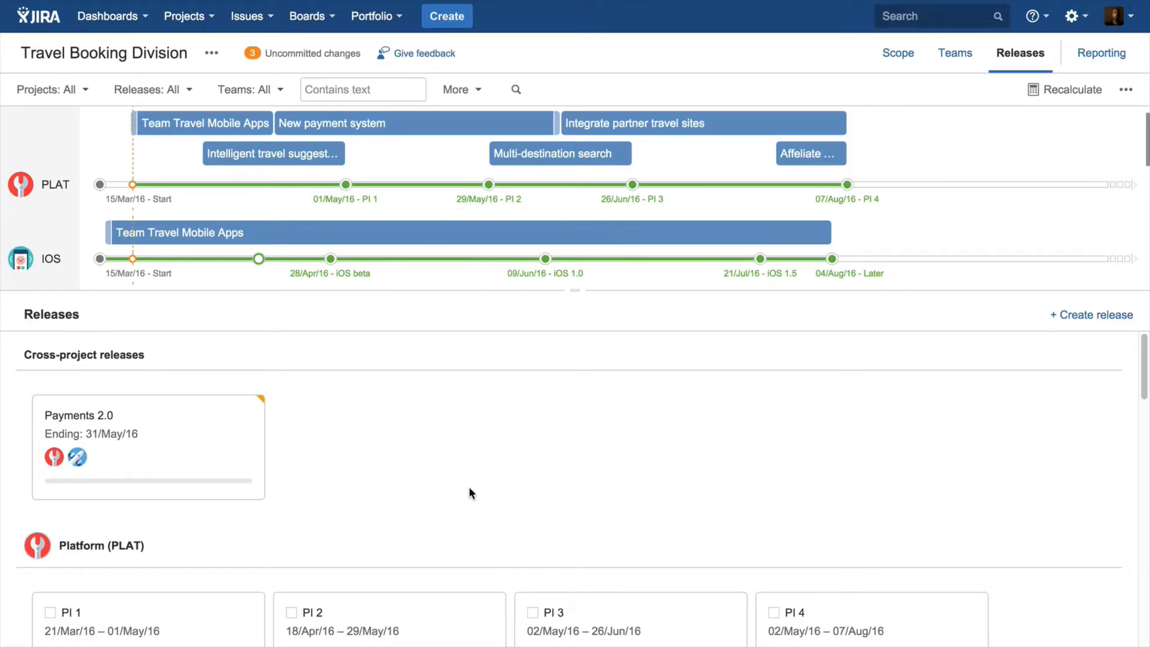
{"action": "left_click", "coordinate": [97, 431]}
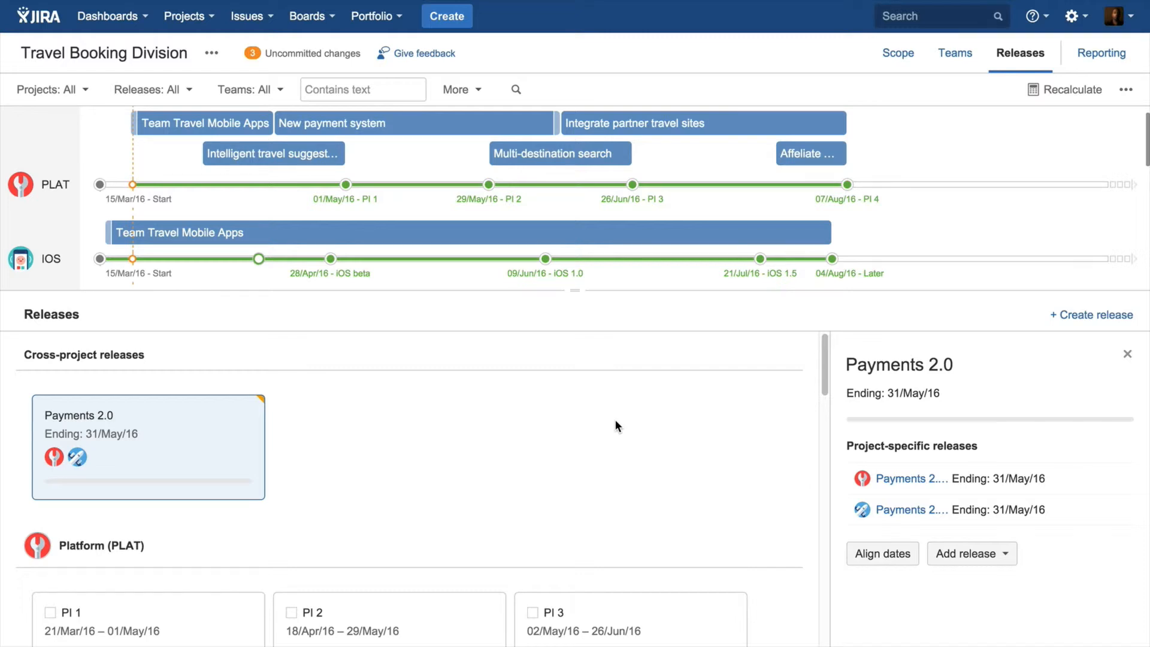
Step: Assign the New payment system initiative in the plan's scope to the Payments 2.0 cross-project release and recalculate the plan
{"action": "left_click", "coordinate": [899, 59]}
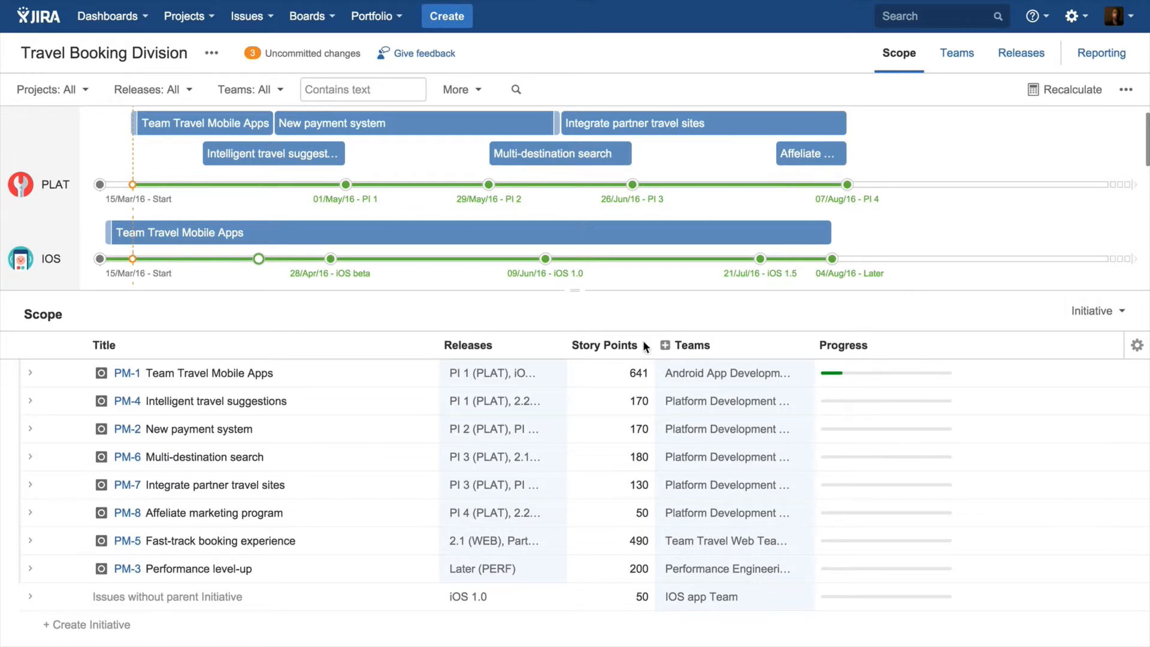
{"action": "left_click", "coordinate": [495, 431]}
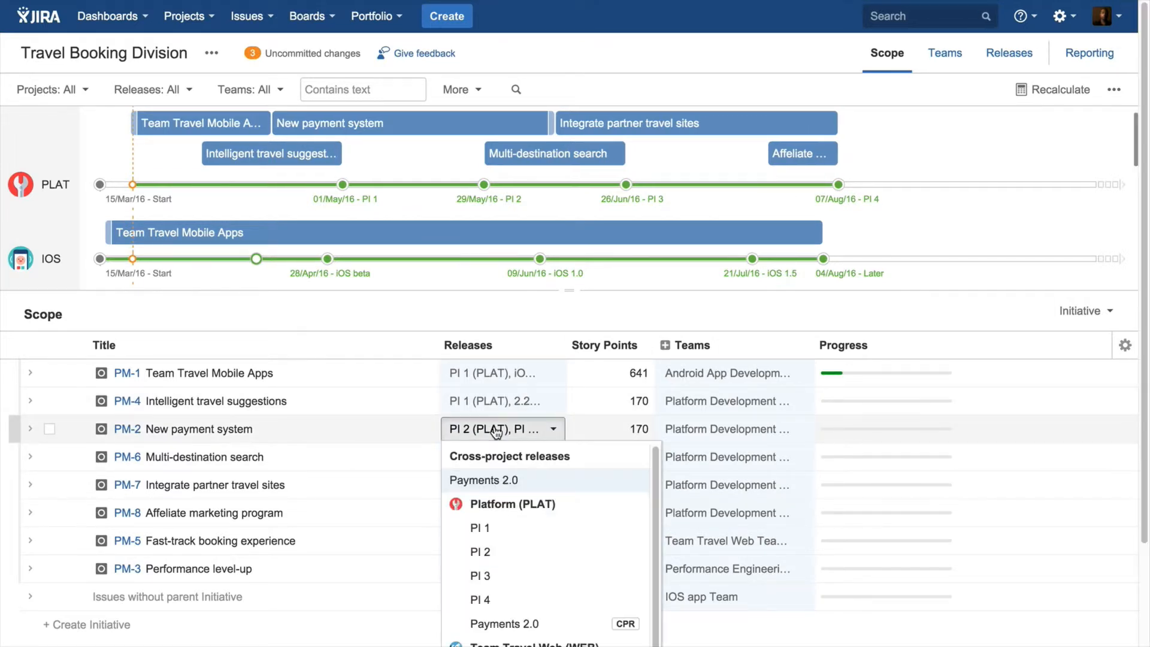
{"action": "left_click", "coordinate": [492, 487]}
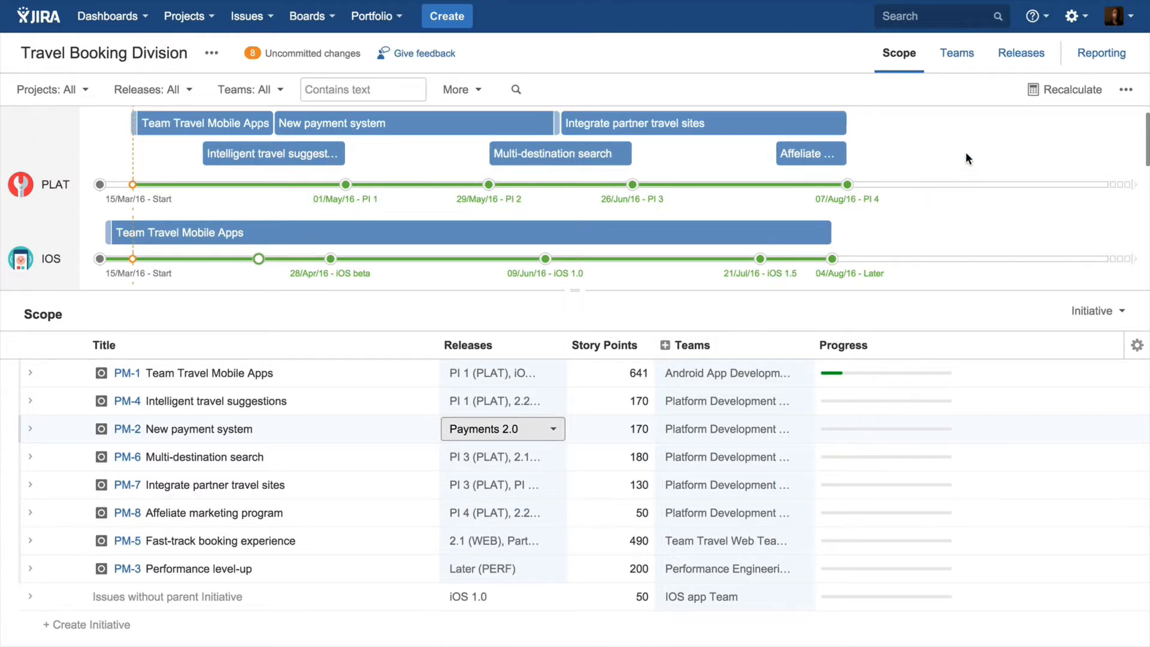
{"action": "left_click", "coordinate": [1066, 89]}
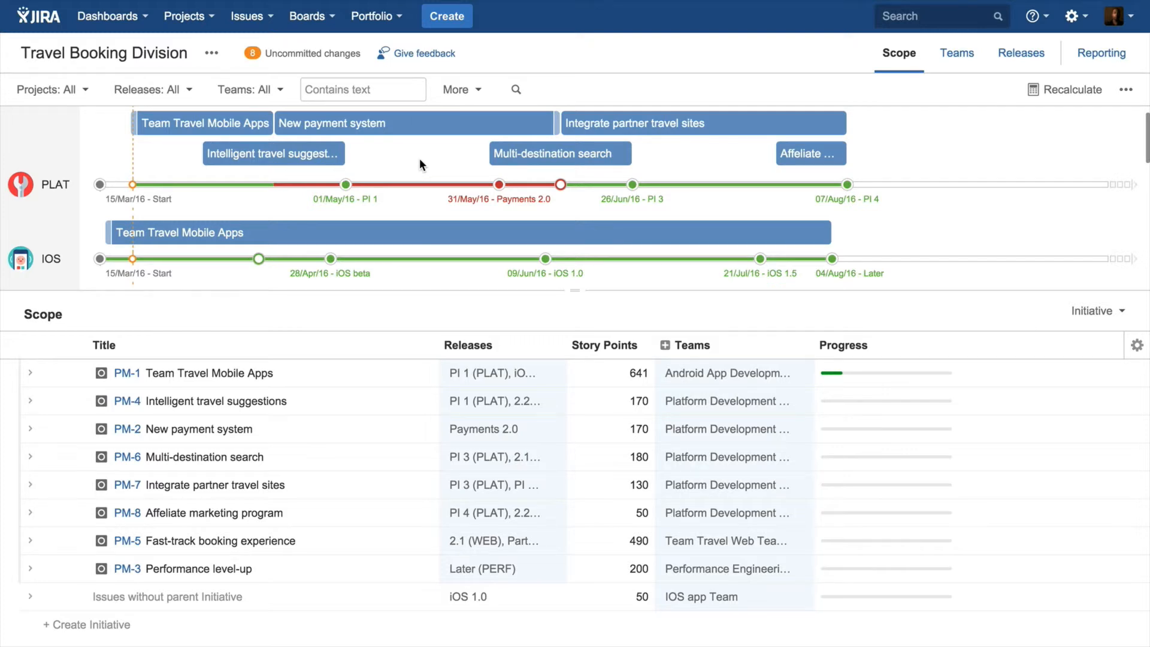
Step: Filter the plan to the Payments 2.0 cross-project release
{"action": "left_click", "coordinate": [150, 89]}
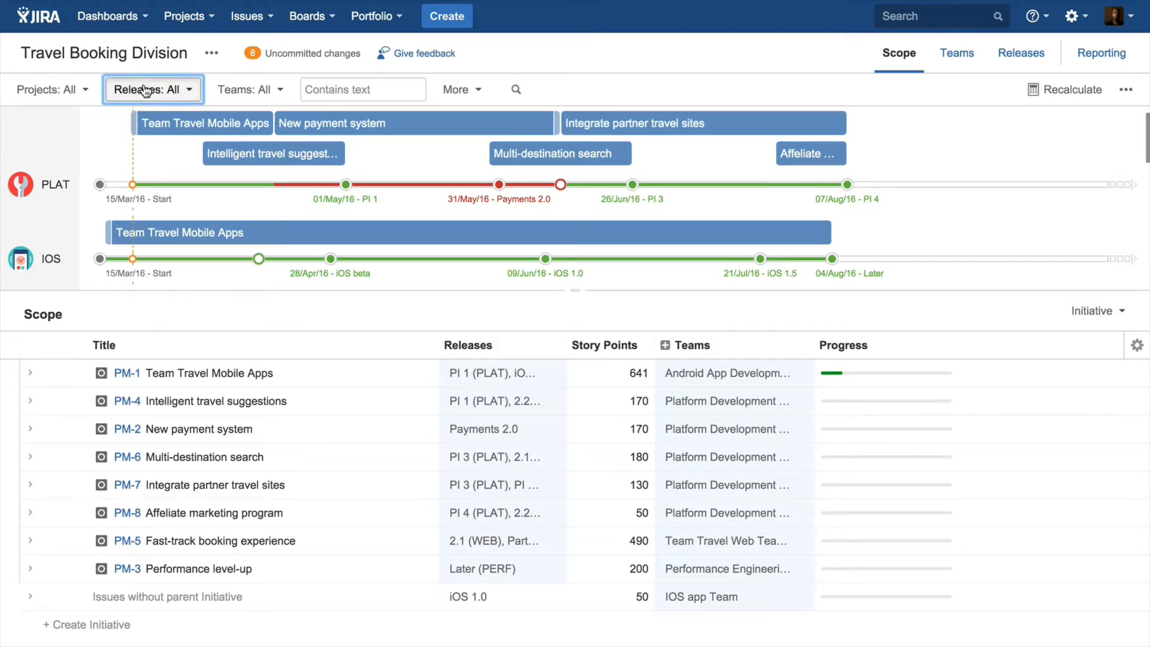
{"action": "left_click", "coordinate": [185, 173]}
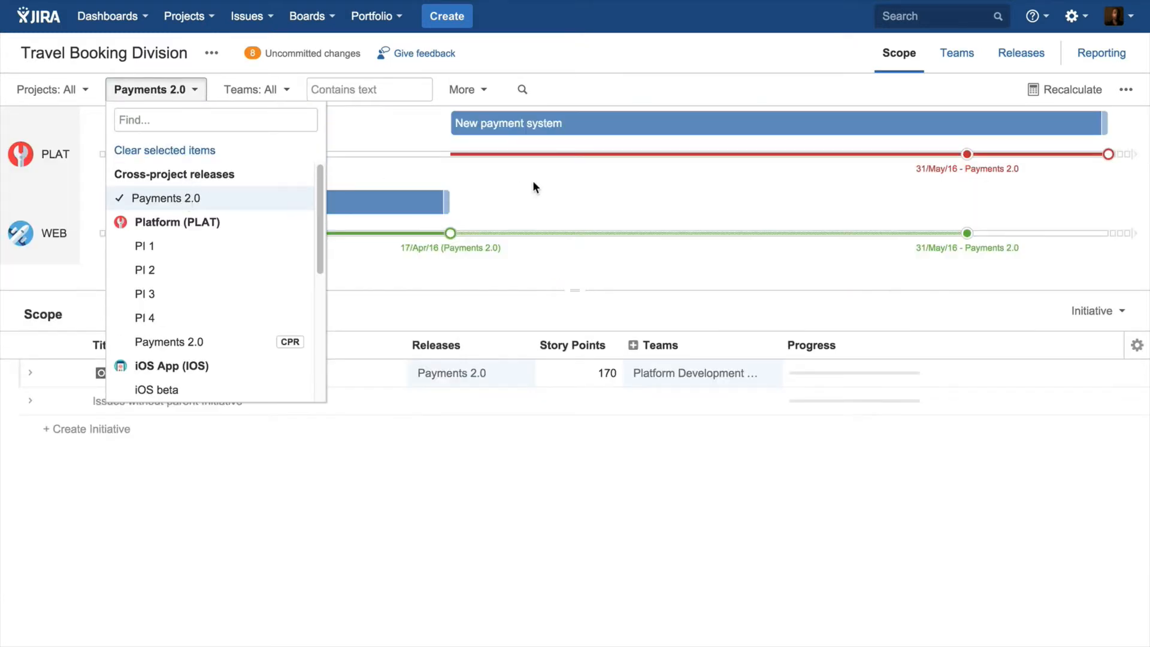
{"action": "left_click", "coordinate": [557, 183]}
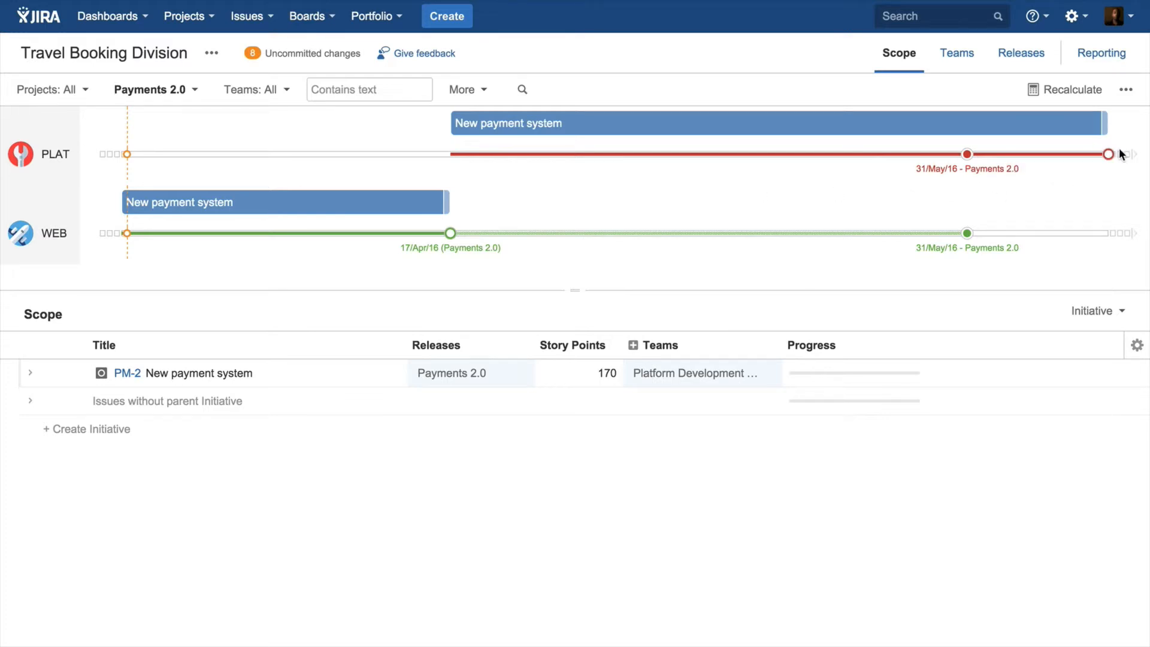
Step: Show the scope at epic level and examine the Platform epics scheduled against the Payments 2.0 release date
{"action": "mouse_move", "coordinate": [1109, 157]}
{"action": "left_click", "coordinate": [1120, 311]}
{"action": "left_click", "coordinate": [959, 364]}
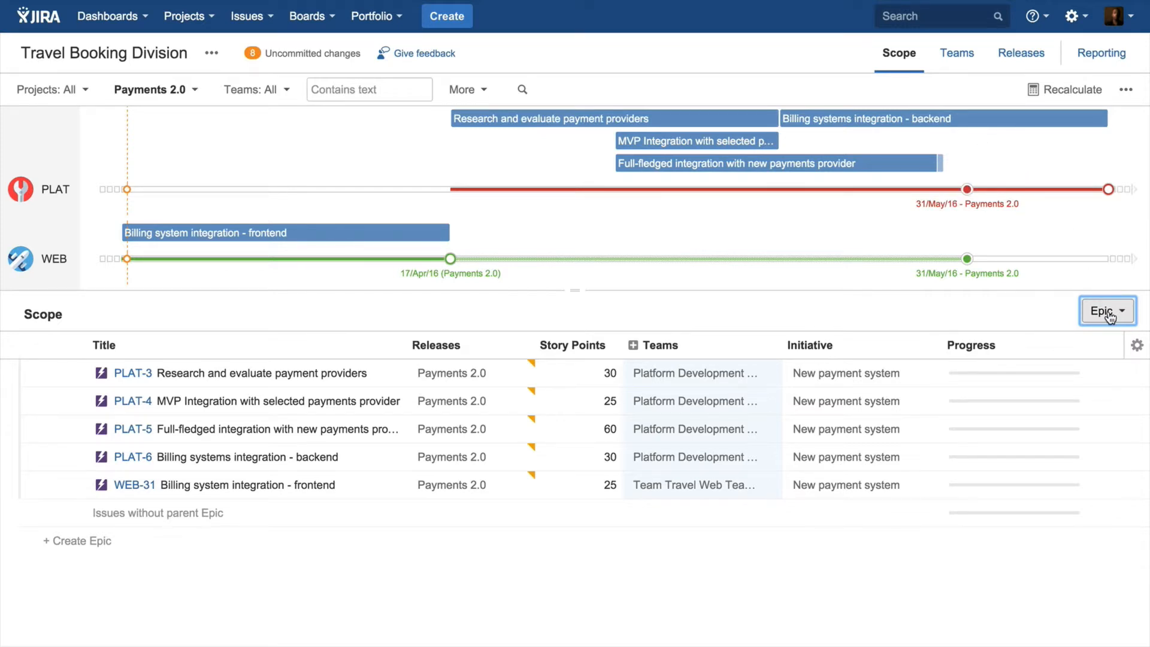
{"action": "left_click", "coordinate": [983, 124]}
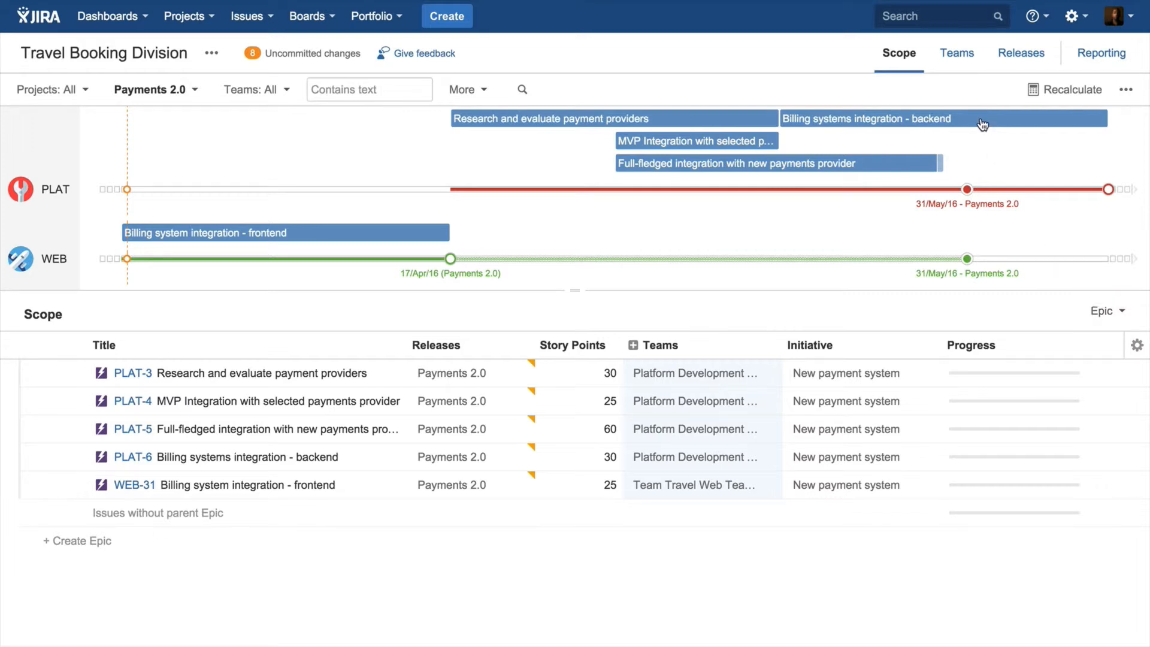
{"action": "left_click", "coordinate": [1008, 153]}
{"action": "mouse_move", "coordinate": [1108, 190]}
Step: Align the project-specific releases of Payments 2.0 to a fixed release date of 30/Jun/16 and recalculate the plan
{"action": "left_click", "coordinate": [1016, 55]}
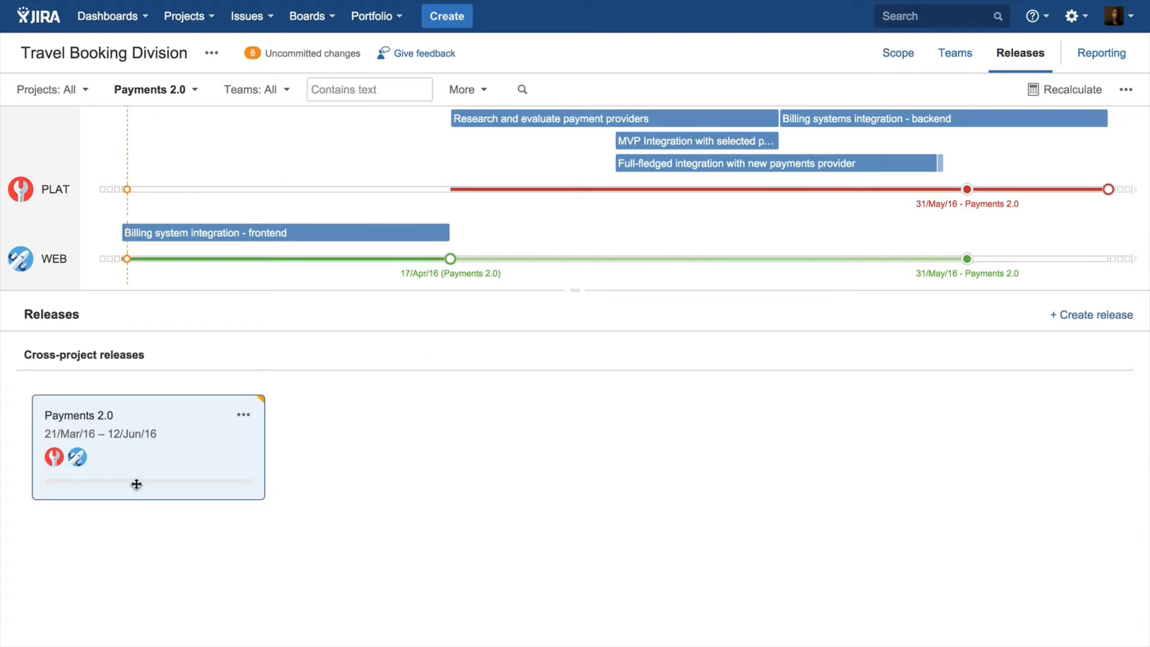
{"action": "left_click", "coordinate": [60, 437]}
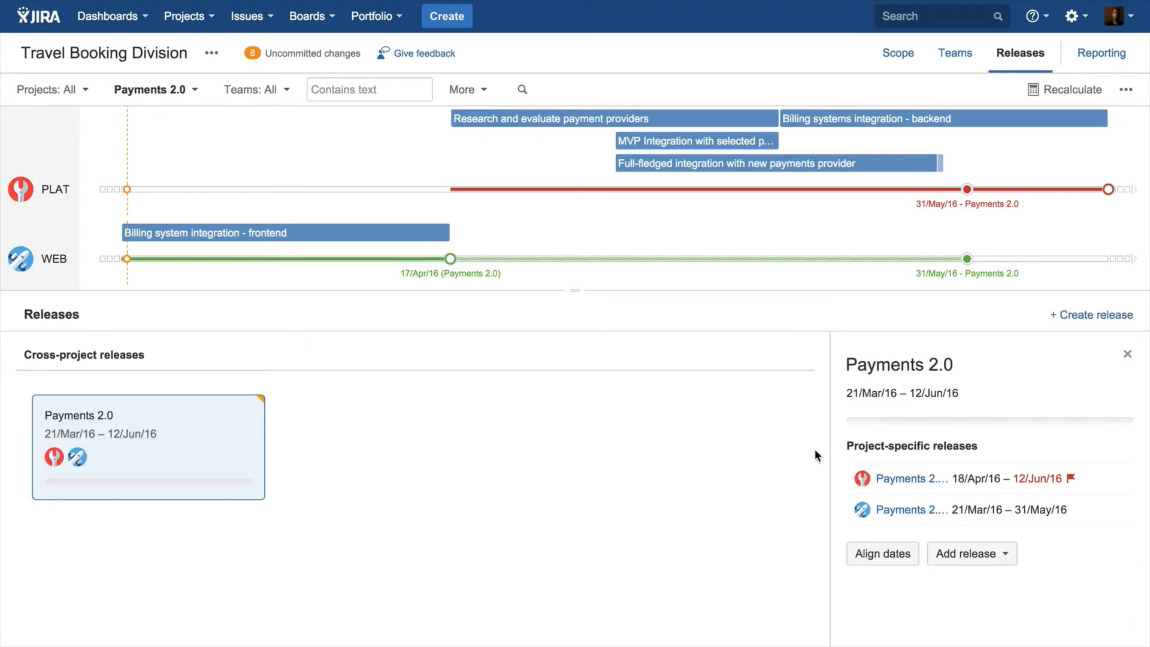
{"action": "left_click", "coordinate": [881, 553]}
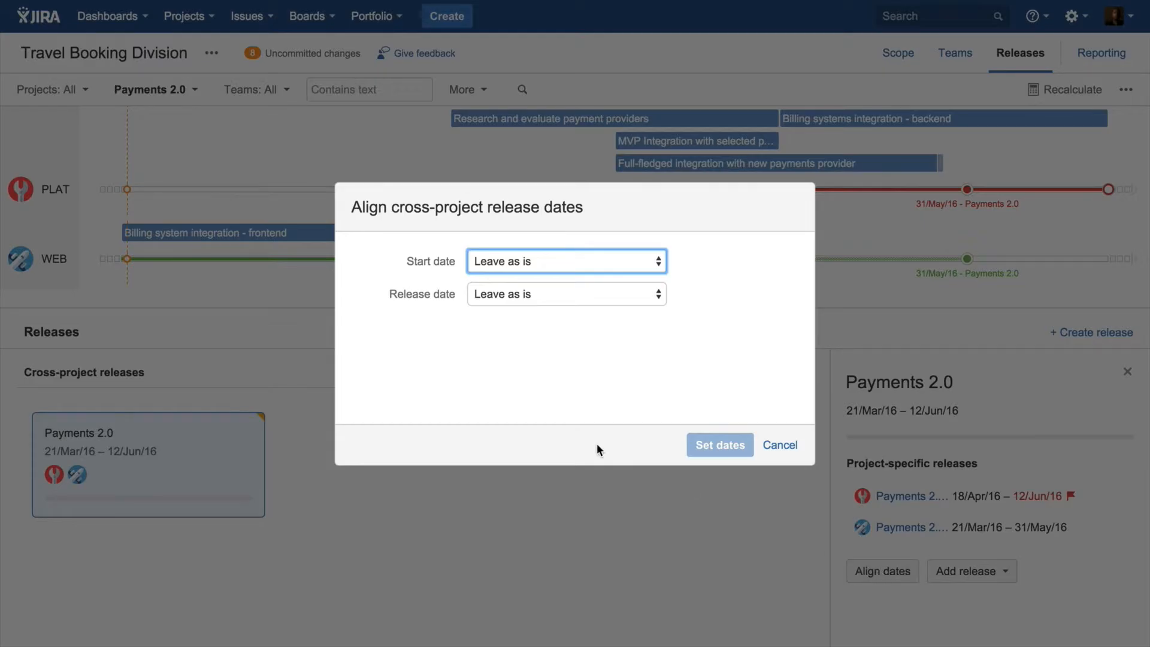
{"action": "left_click", "coordinate": [535, 295]}
{"action": "left_click", "coordinate": [541, 325]}
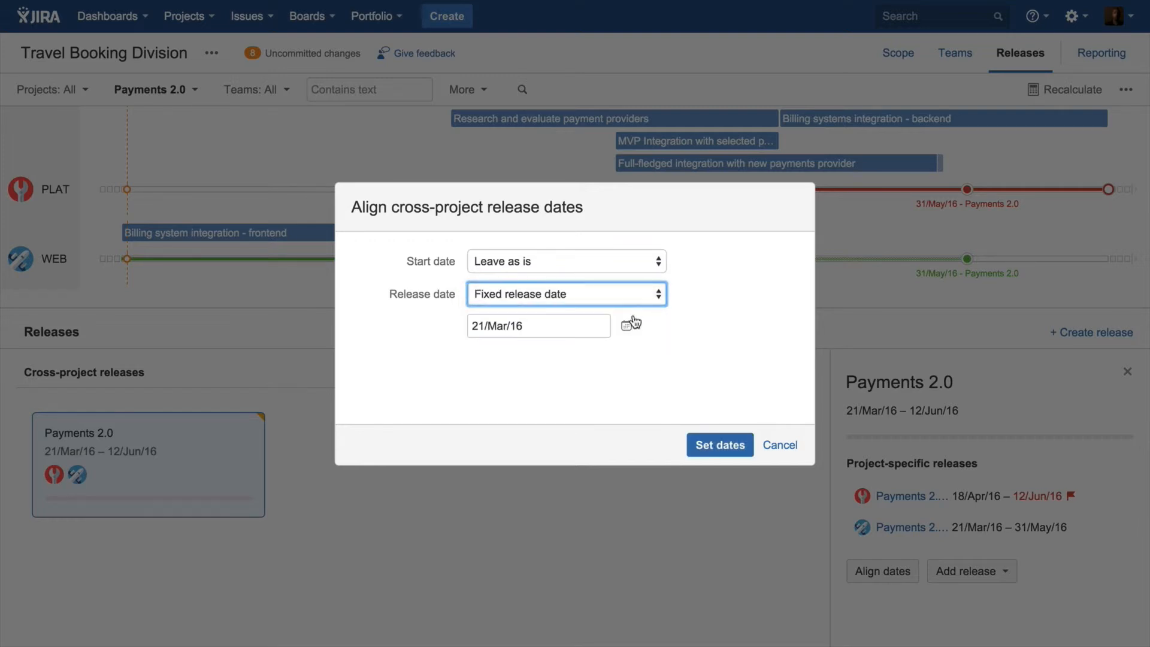
{"action": "left_click", "coordinate": [627, 327]}
{"action": "left_click", "coordinate": [647, 354]}
{"action": "left_click", "coordinate": [647, 354]}
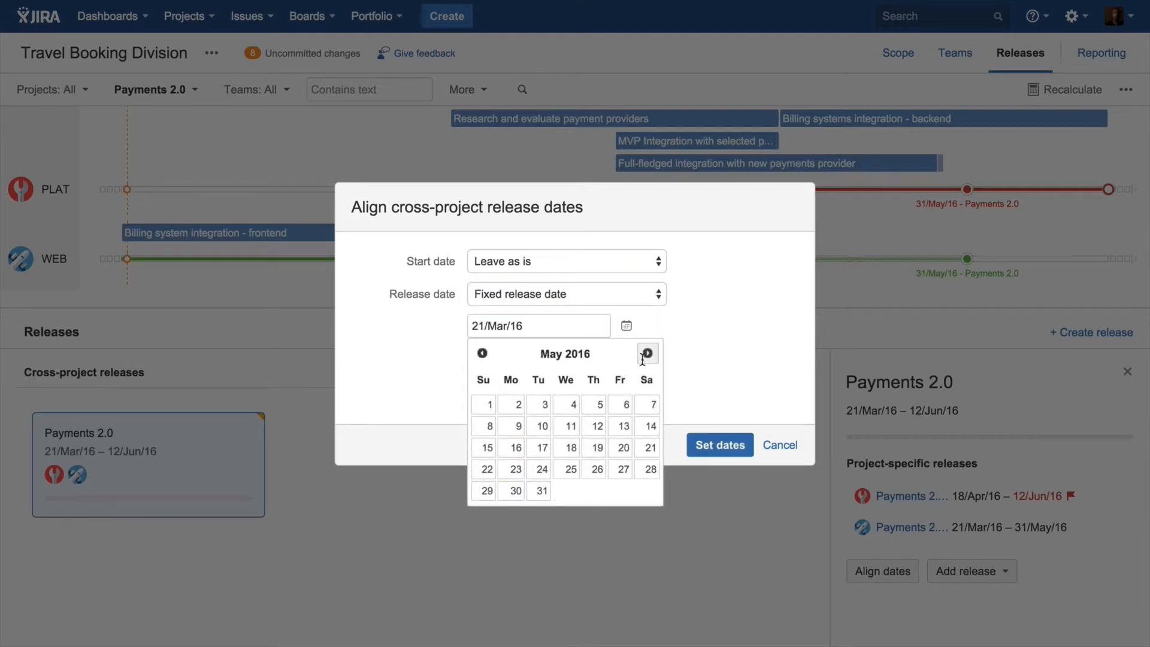
{"action": "left_click", "coordinate": [647, 354]}
{"action": "left_click", "coordinate": [597, 491]}
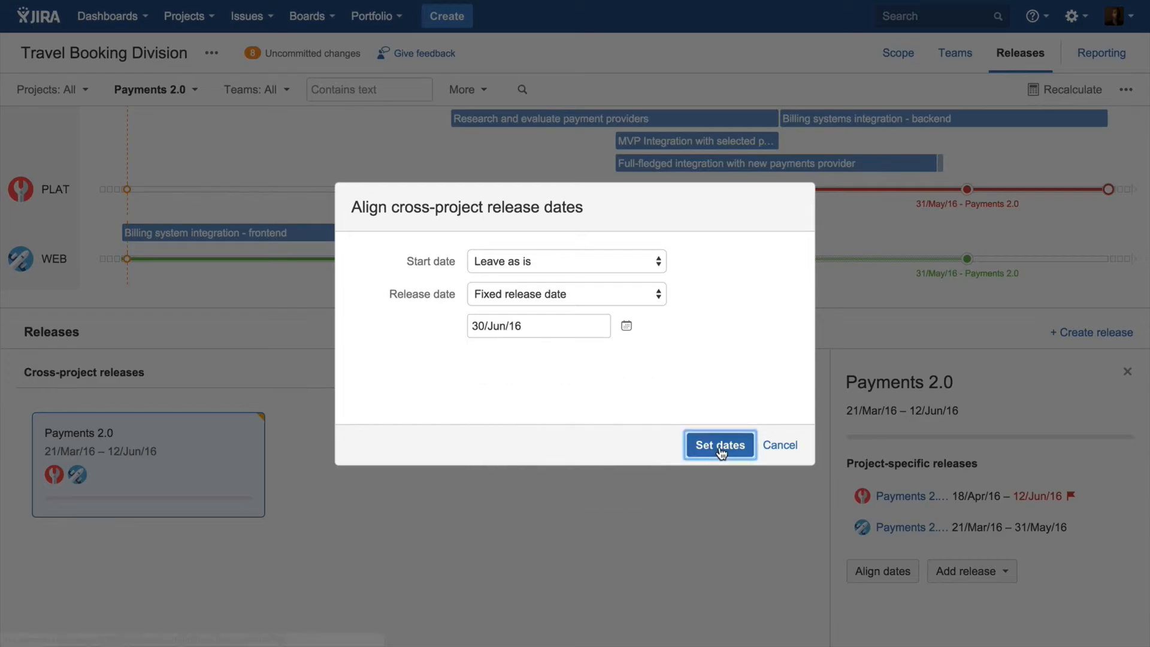
{"action": "left_click", "coordinate": [720, 444]}
{"action": "left_click", "coordinate": [1050, 89]}
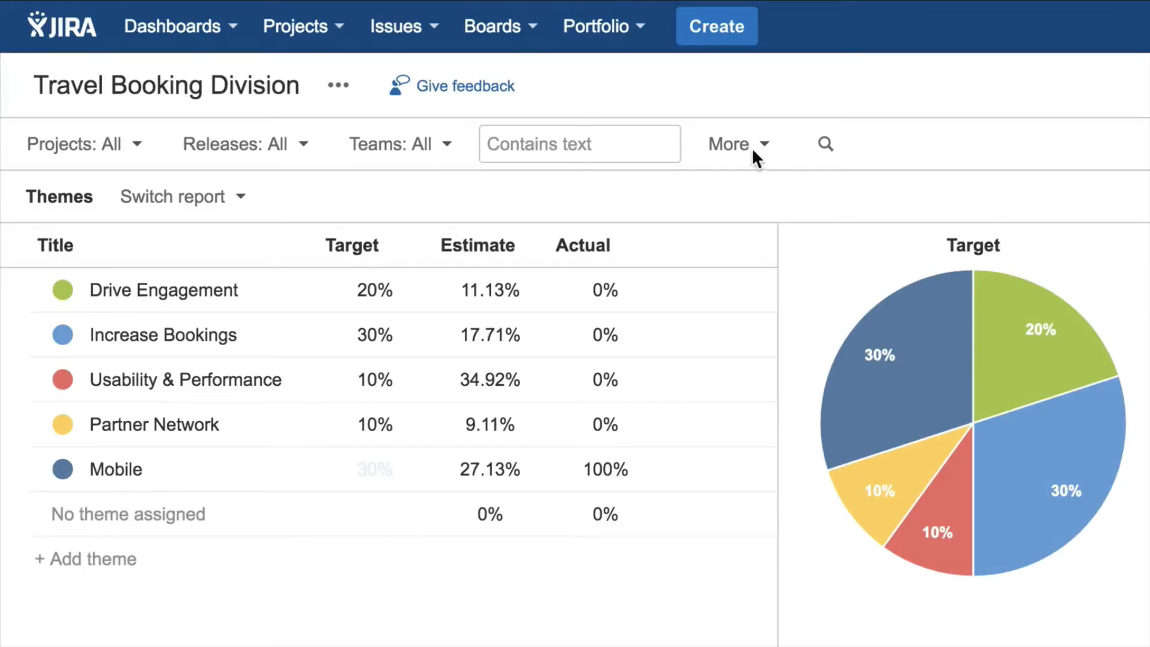
Step: Filter the Themes report by completion date to work completed since the beginning of the last quarter
{"action": "left_click", "coordinate": [753, 148]}
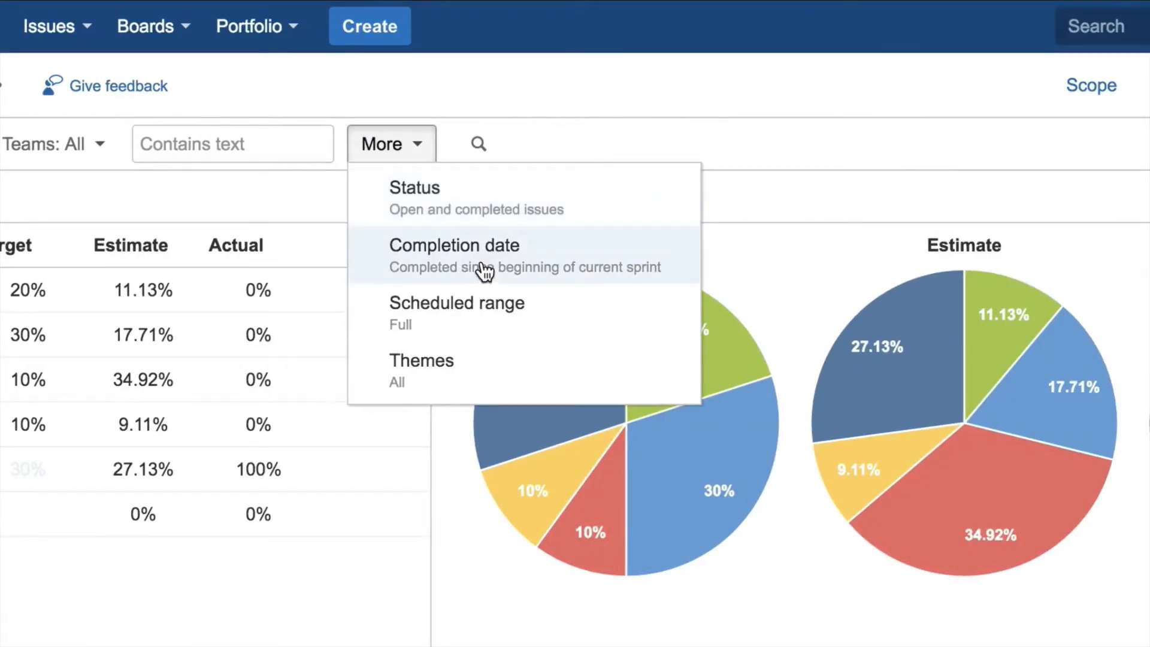
{"action": "left_click", "coordinate": [484, 271]}
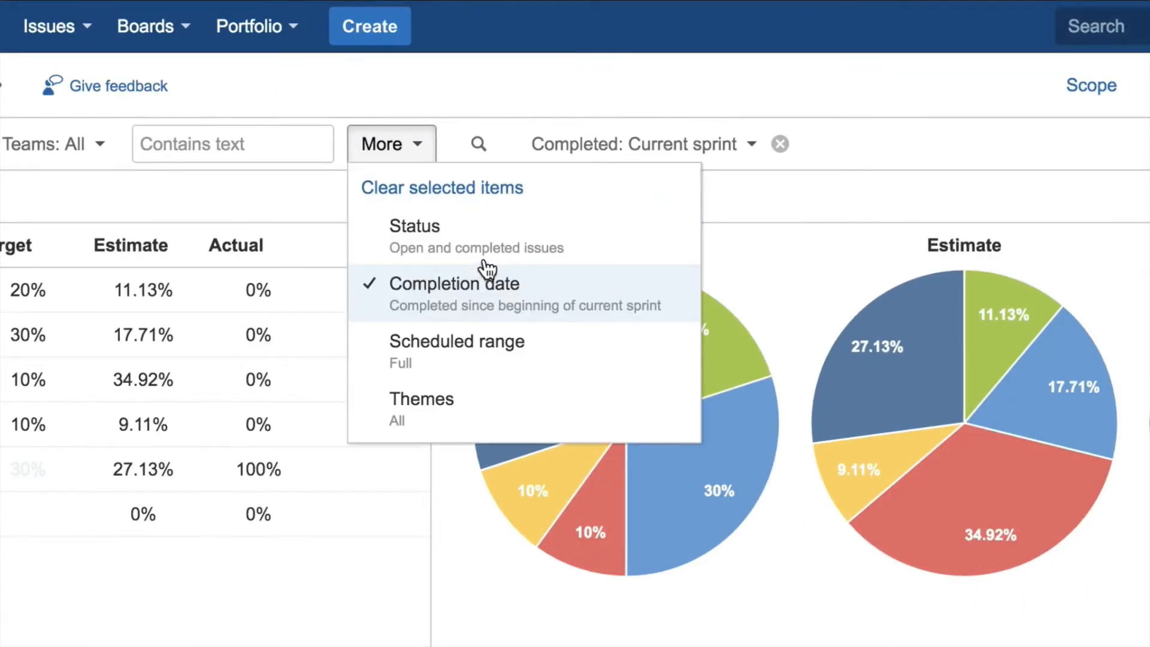
{"action": "left_click", "coordinate": [707, 147]}
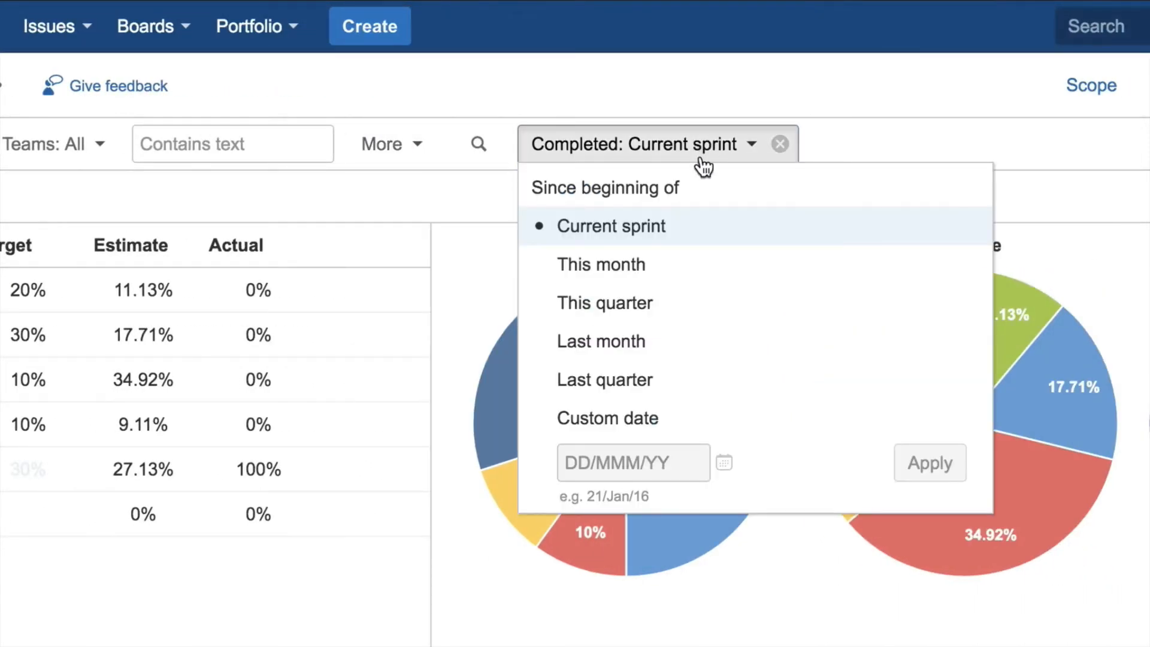
{"action": "left_click", "coordinate": [637, 396]}
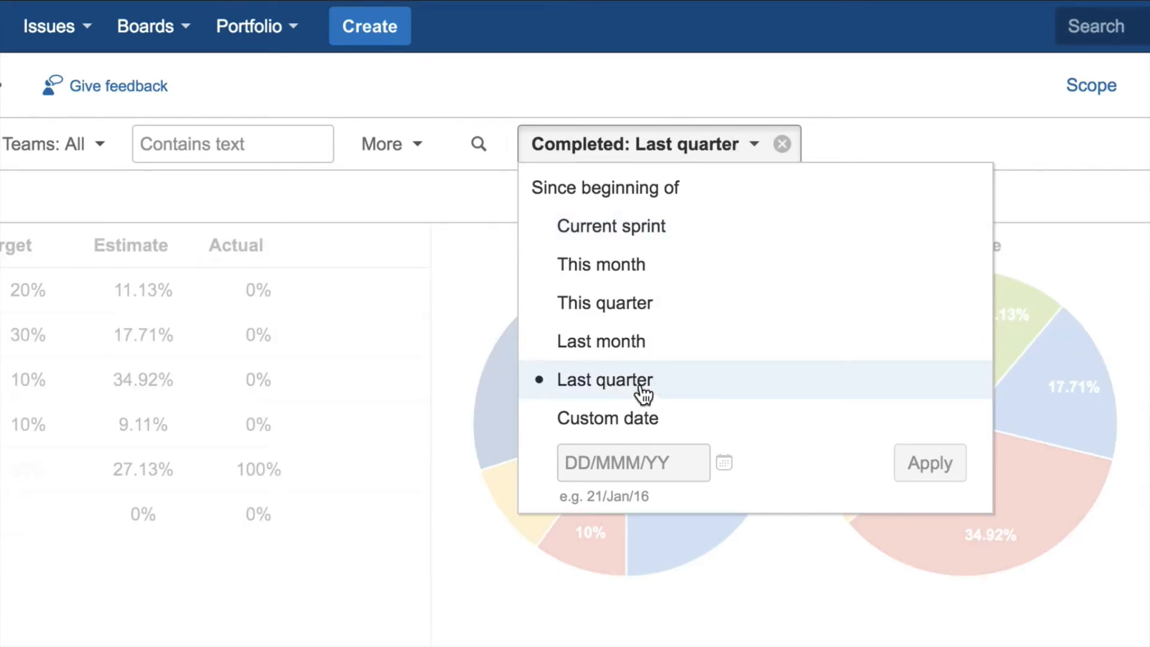
{"action": "left_click", "coordinate": [888, 137]}
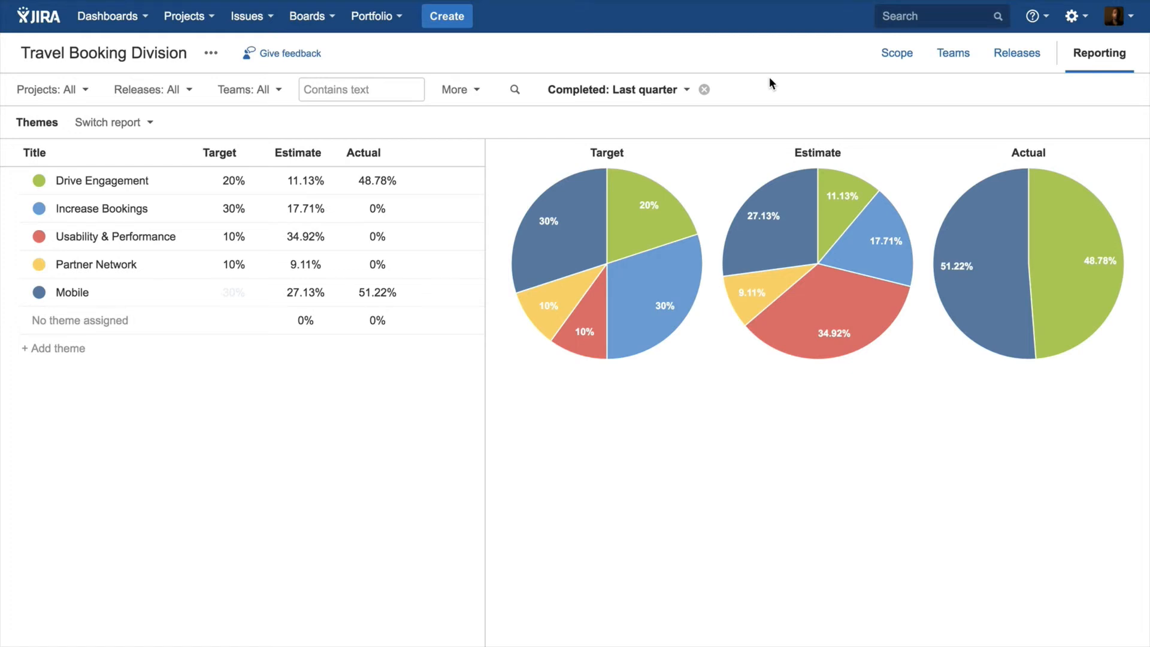
Step: Switch to the Releases report and look through the releases of each project
{"action": "left_click", "coordinate": [131, 125]}
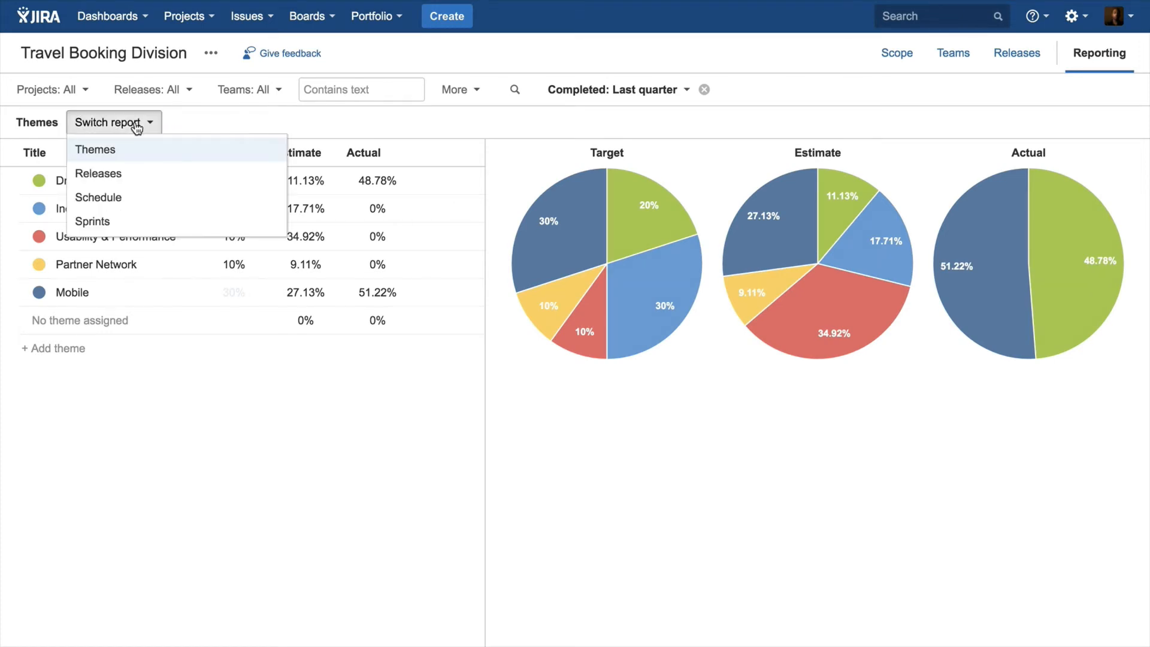
{"action": "left_click", "coordinate": [119, 176]}
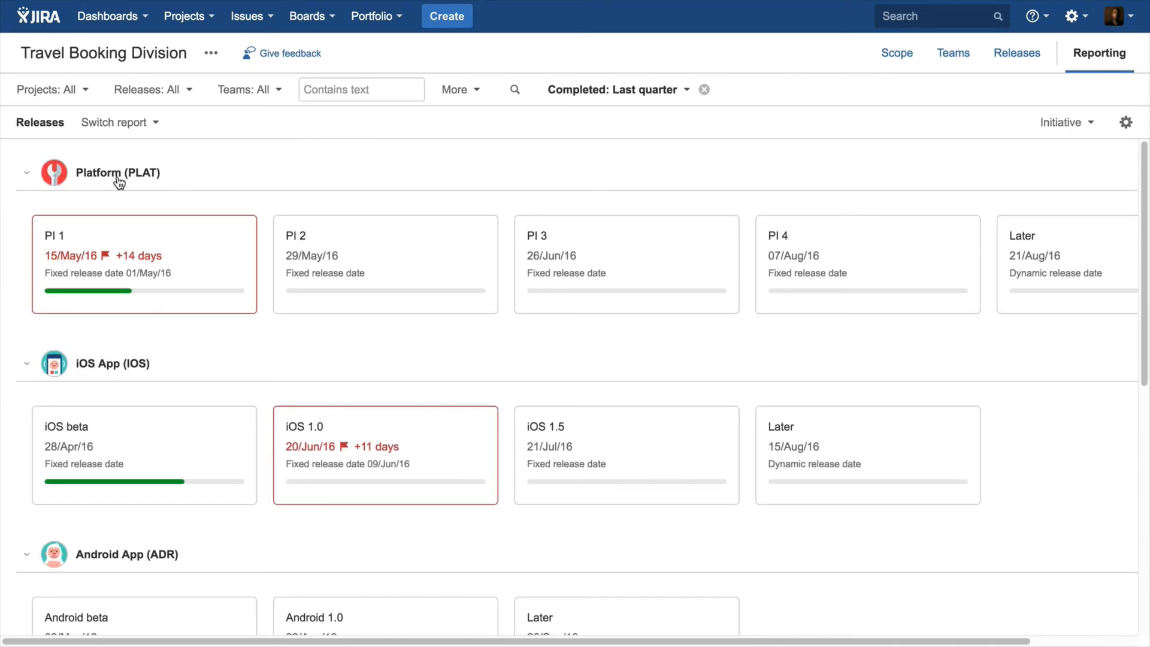
{"action": "scroll", "coordinate": [392, 178], "scroll_direction": "down", "scroll_amount": 3}
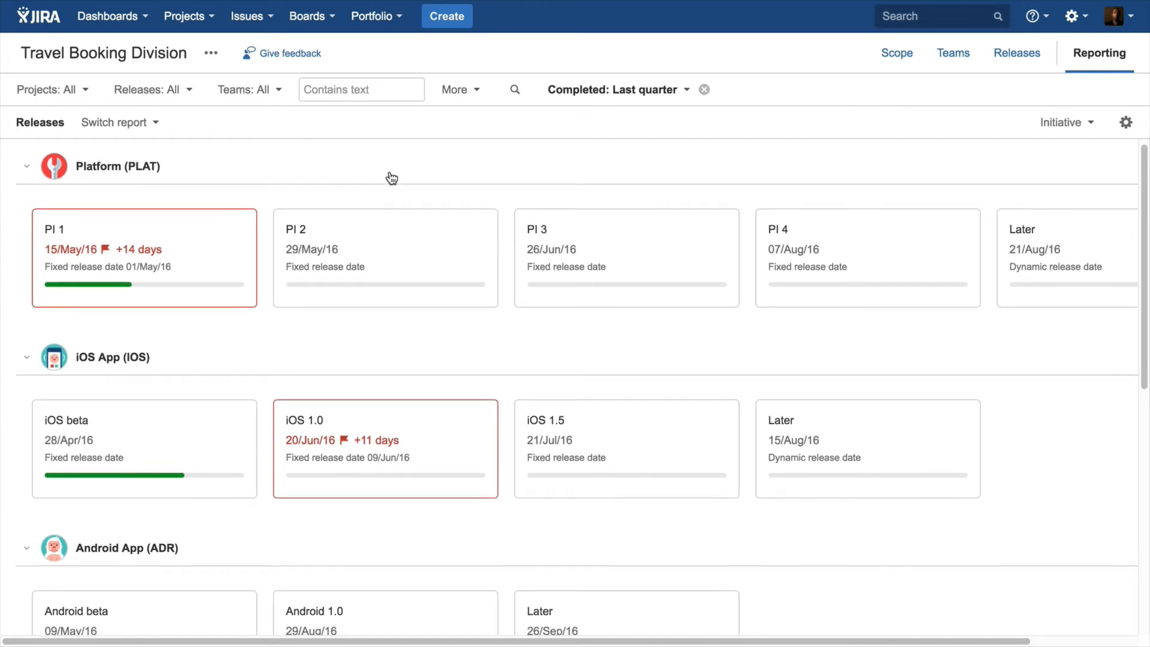
{"action": "scroll", "coordinate": [392, 178], "scroll_direction": "down", "scroll_amount": 5}
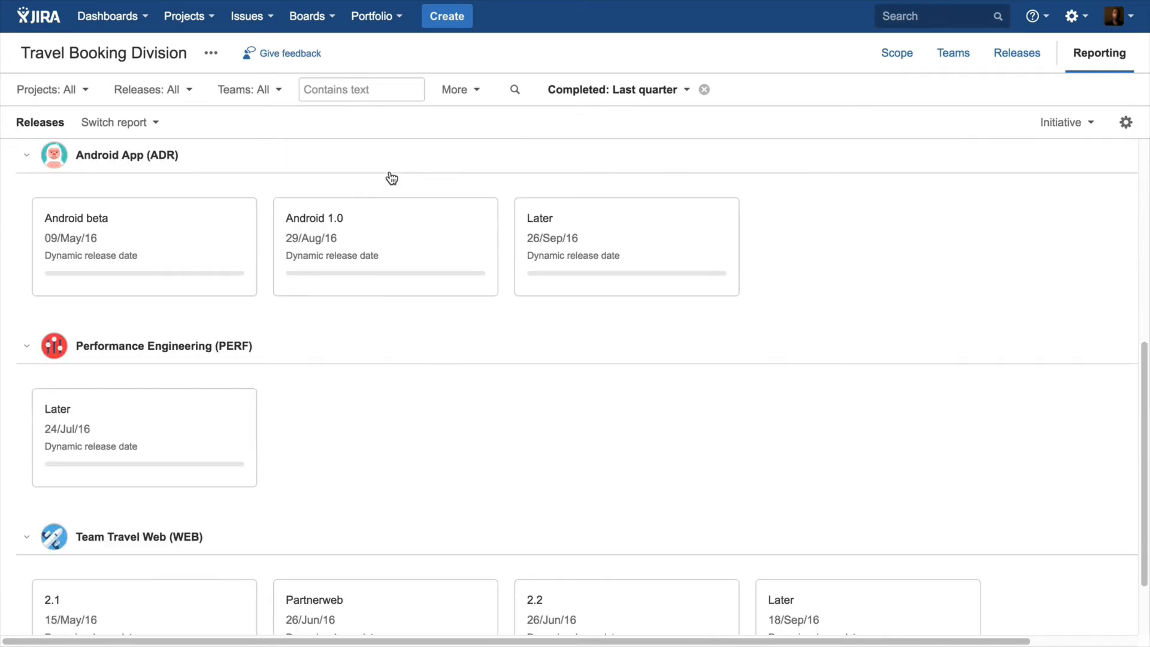
{"action": "scroll", "coordinate": [392, 178], "scroll_direction": "up", "scroll_amount": 7}
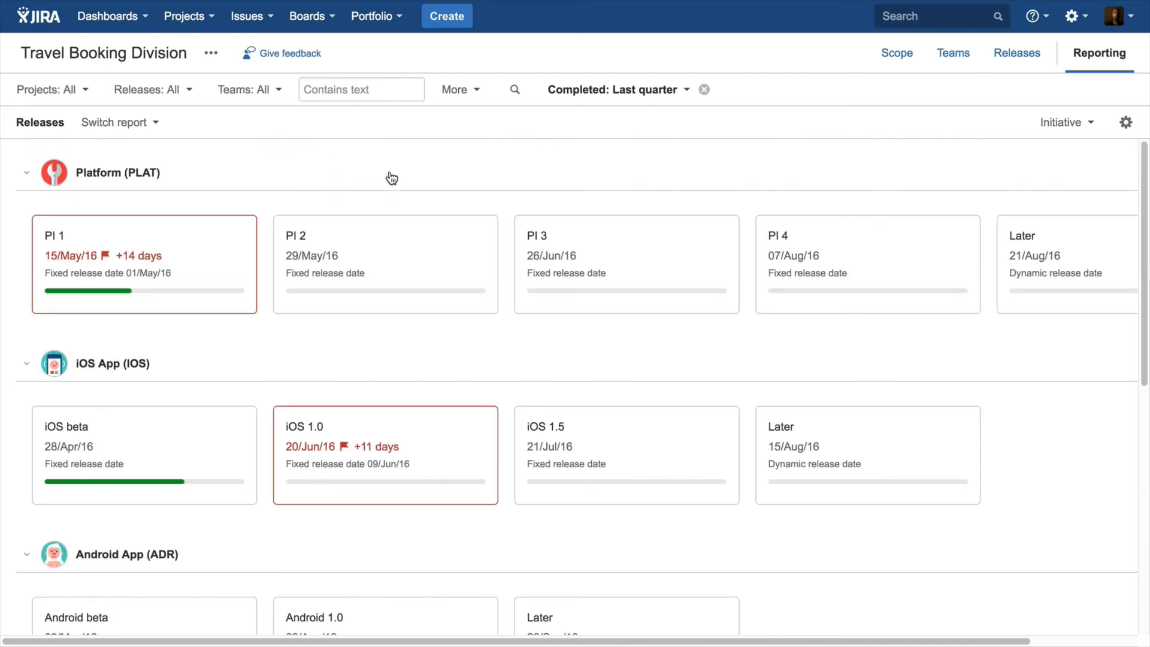
Step: Set the Releases report to show the issues contained in each release
{"action": "left_click", "coordinate": [1125, 123]}
{"action": "left_click", "coordinate": [992, 252]}
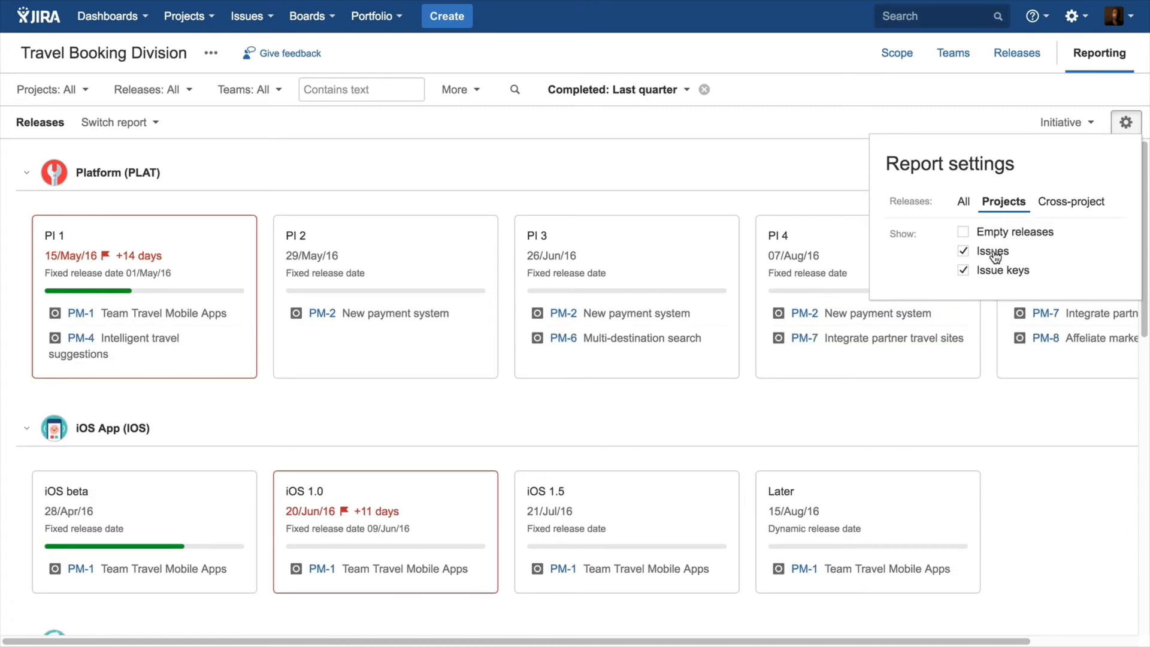
{"action": "left_click", "coordinate": [958, 122]}
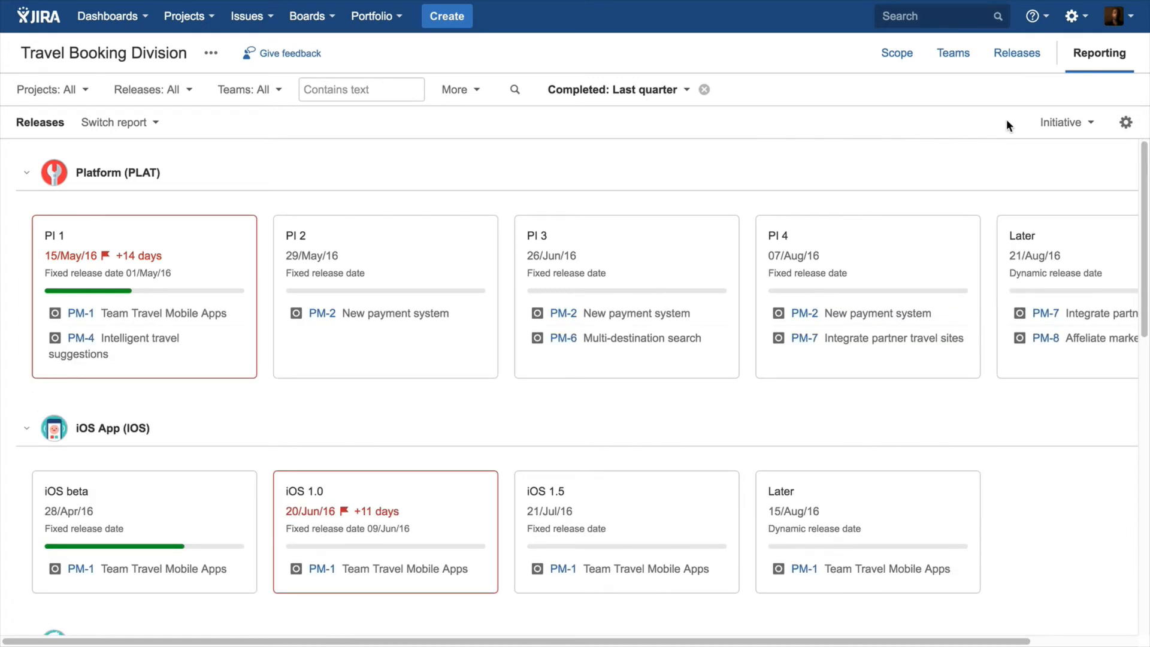
Step: Examine the Releases report at epic and story level, and return it to initiative level
{"action": "left_click", "coordinate": [1051, 123]}
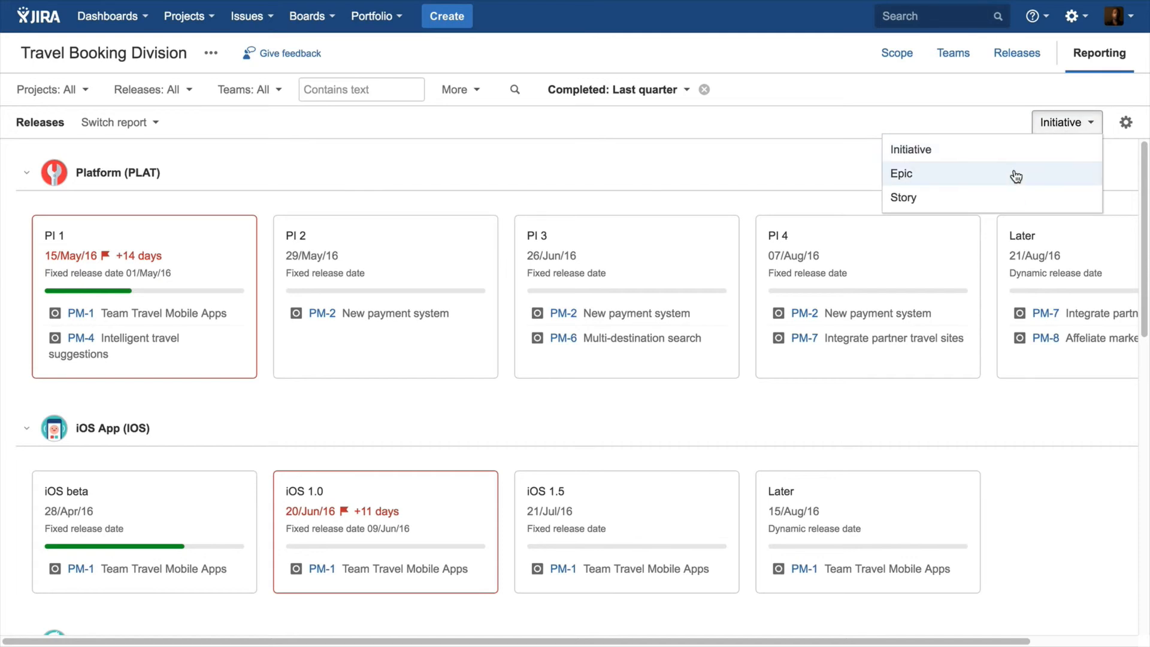
{"action": "left_click", "coordinate": [1018, 174]}
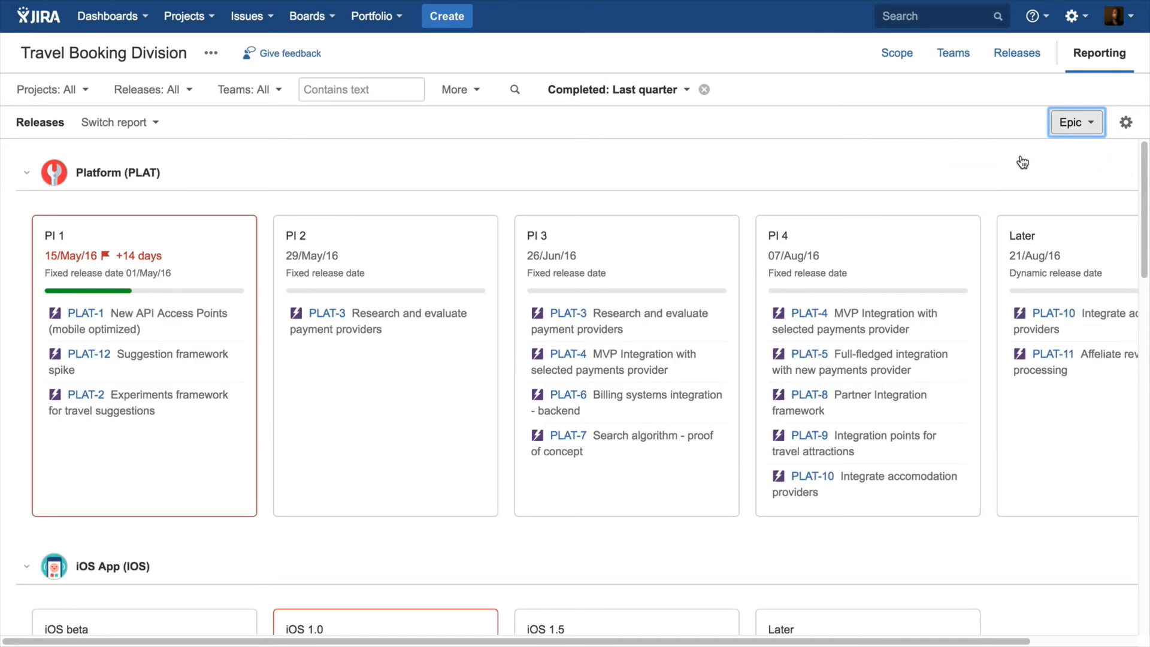
{"action": "left_click", "coordinate": [1067, 130]}
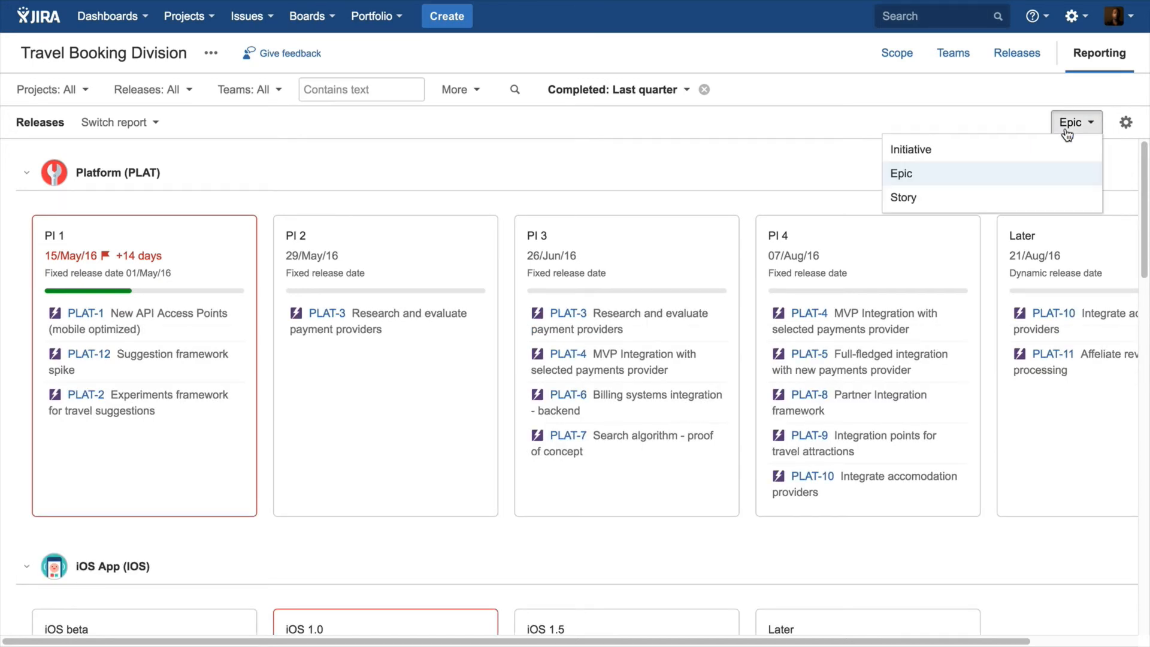
{"action": "left_click", "coordinate": [965, 204]}
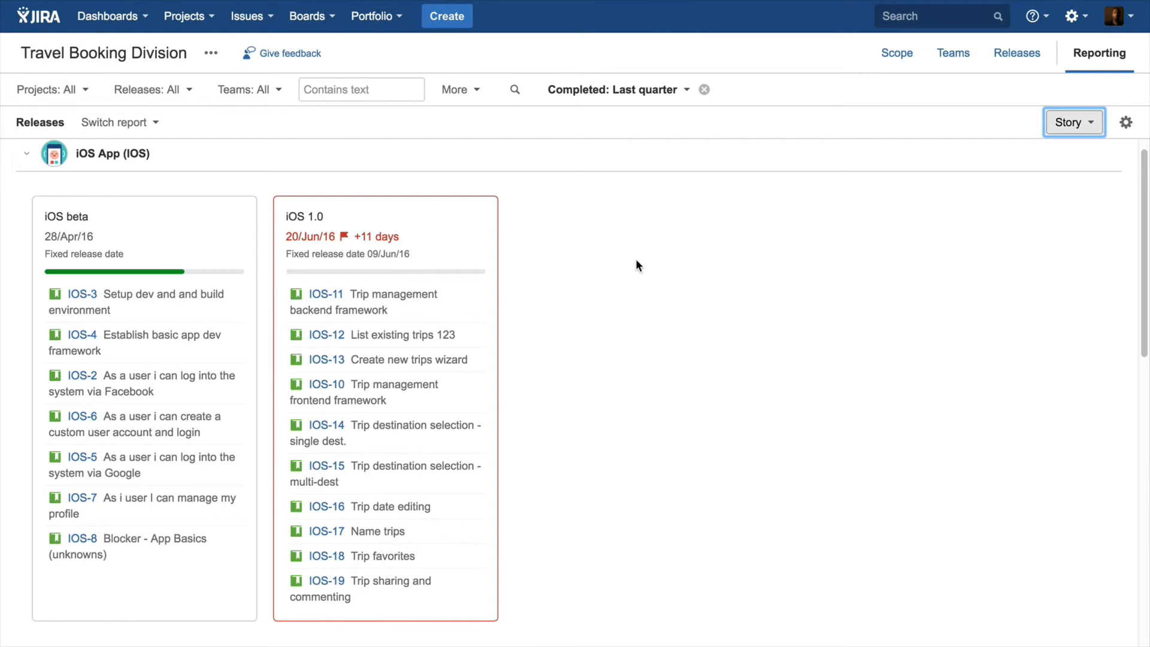
{"action": "scroll", "coordinate": [636, 265], "scroll_direction": "up", "scroll_amount": 1}
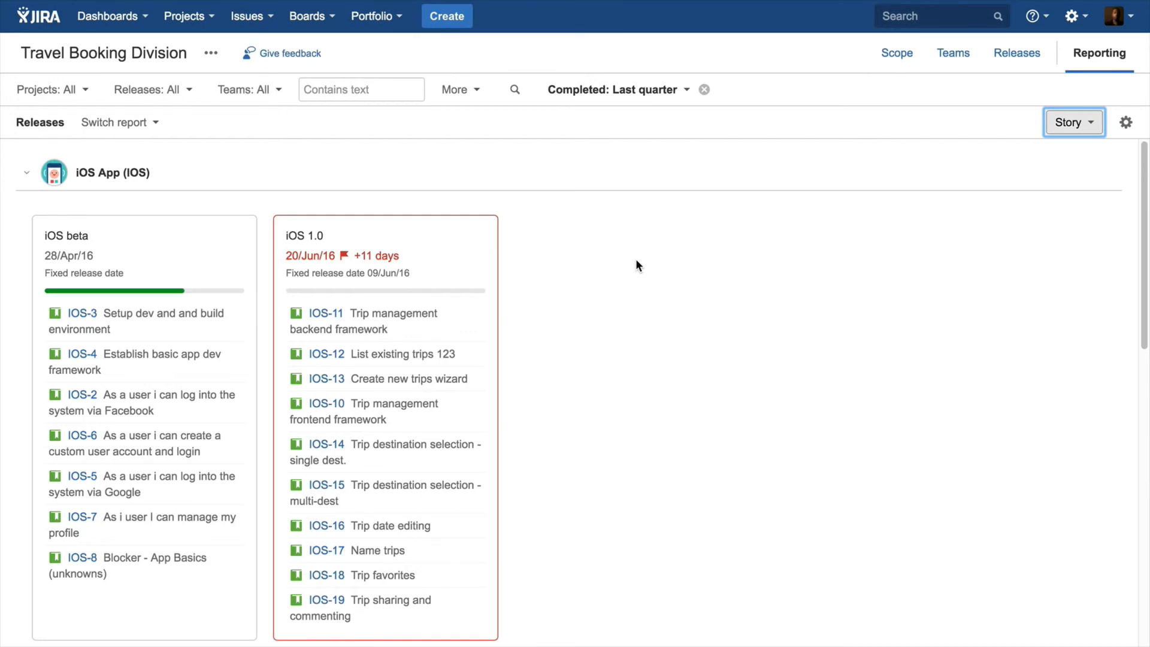
{"action": "left_click", "coordinate": [1088, 123]}
{"action": "left_click", "coordinate": [955, 149]}
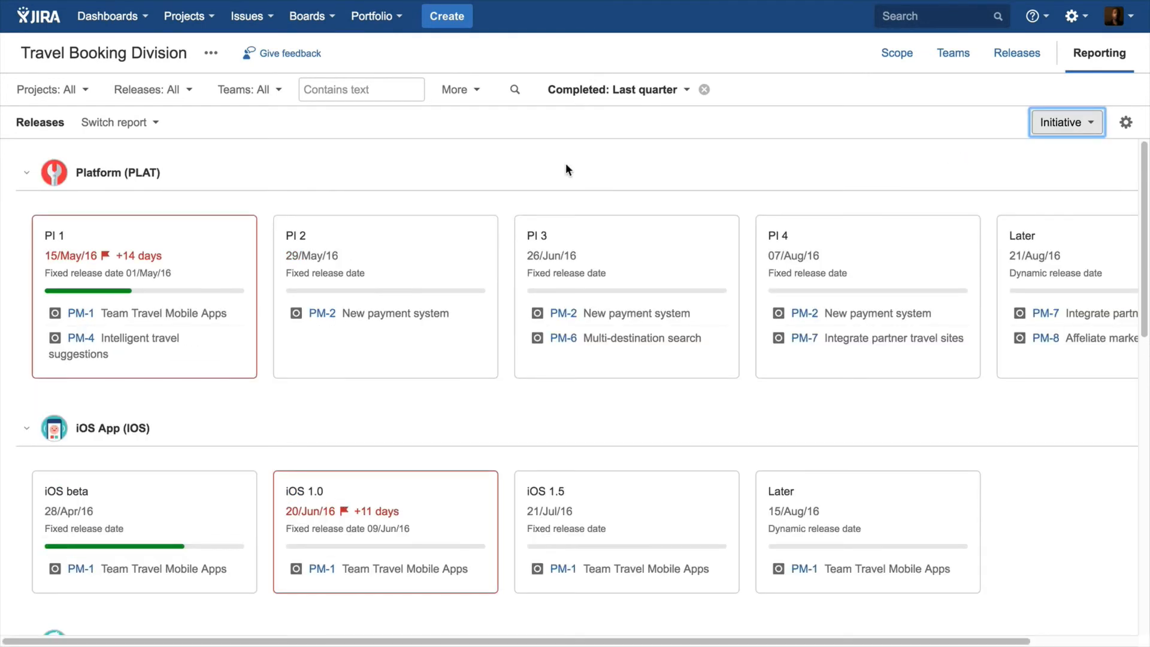
Step: Switch to the Schedule report and display it at epic level
{"action": "left_click", "coordinate": [134, 124]}
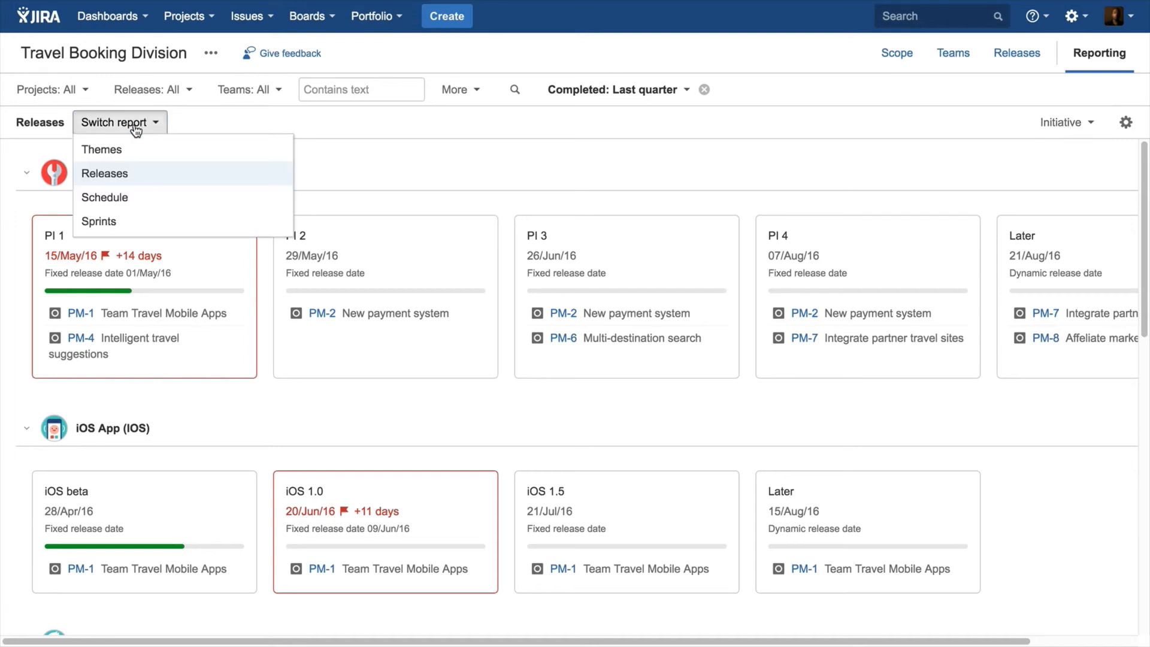
{"action": "left_click", "coordinate": [136, 198]}
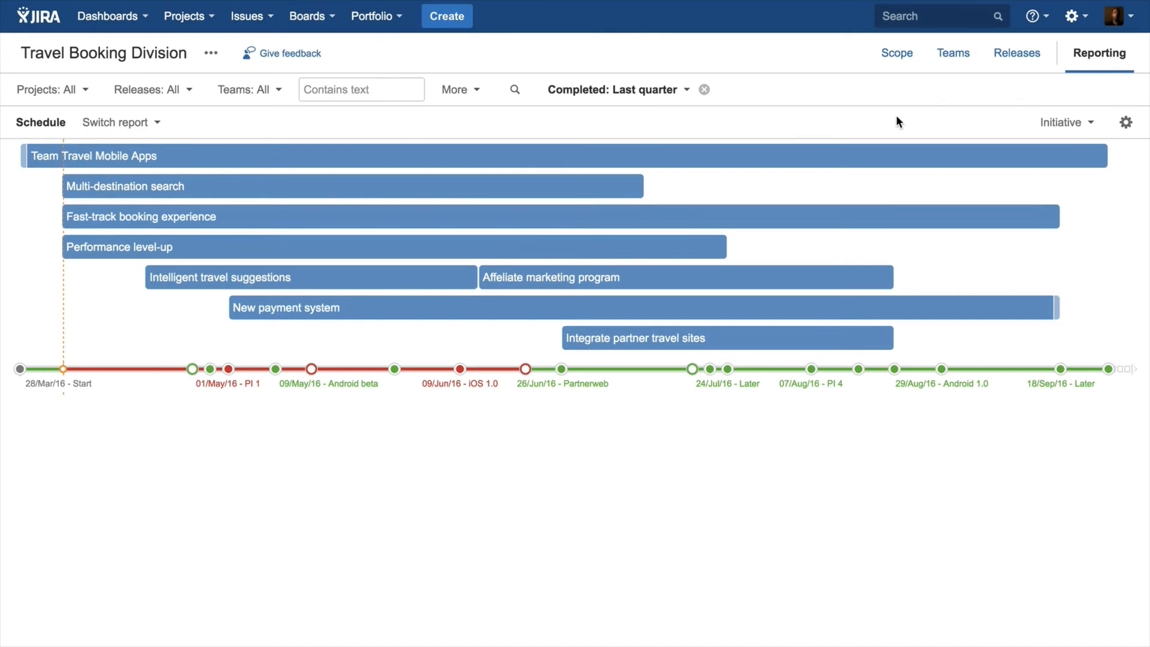
{"action": "left_click", "coordinate": [1050, 123]}
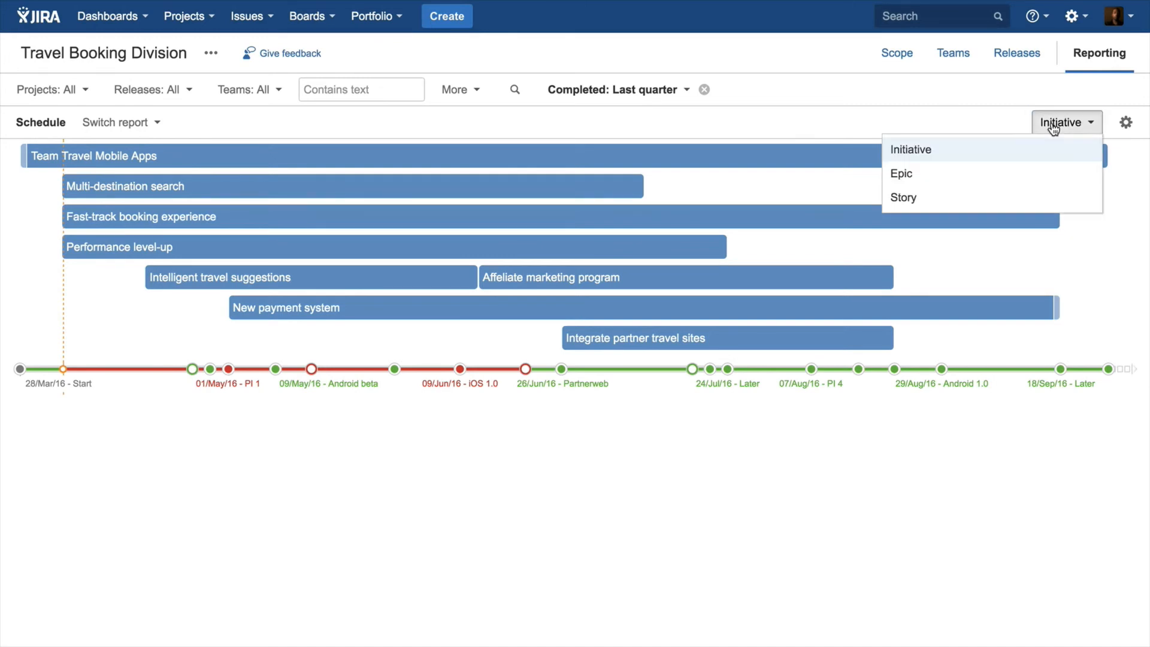
{"action": "left_click", "coordinate": [996, 179]}
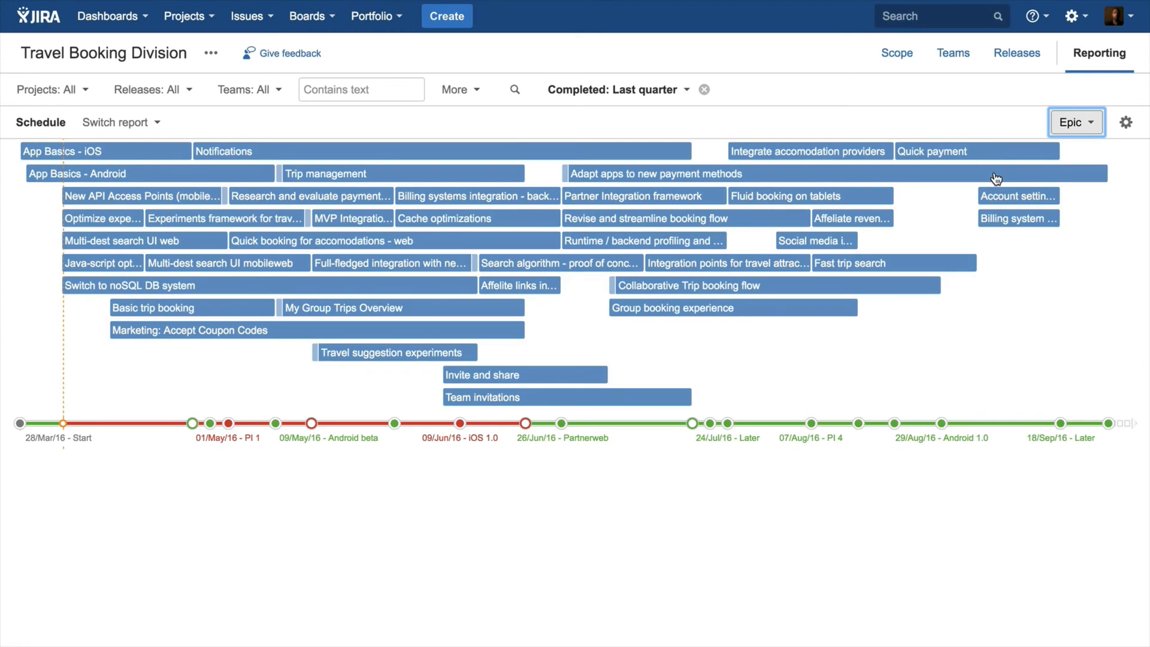
Step: Split the schedule's single global line into separate lines for the projects
{"action": "left_click", "coordinate": [1129, 123]}
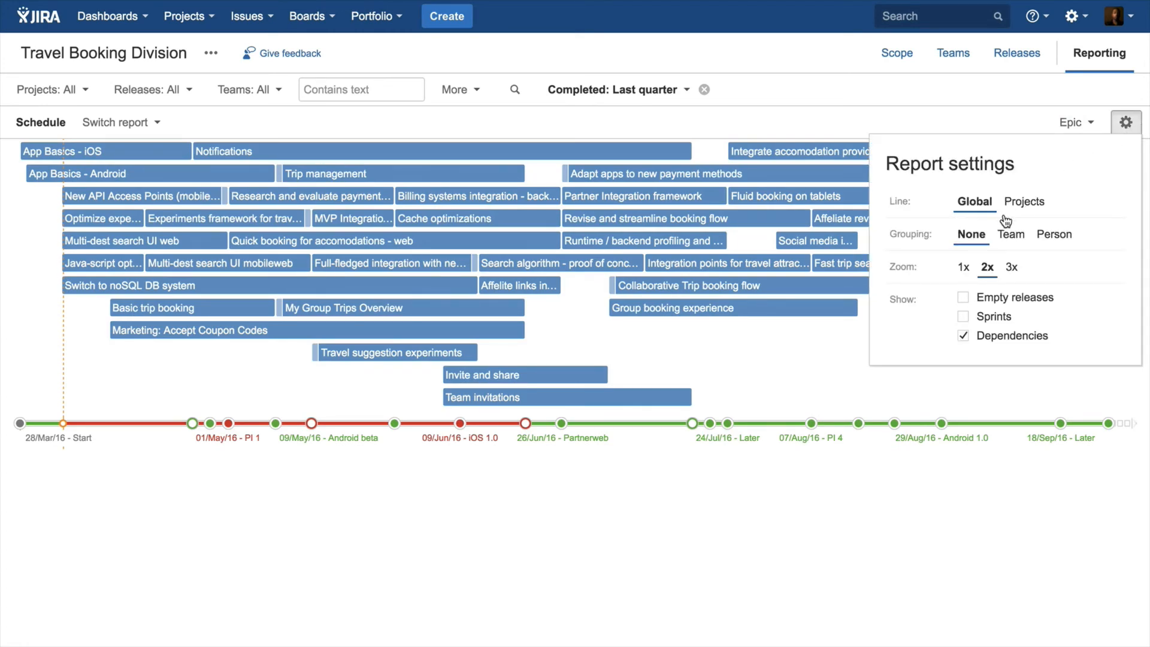
{"action": "left_click", "coordinate": [1026, 202]}
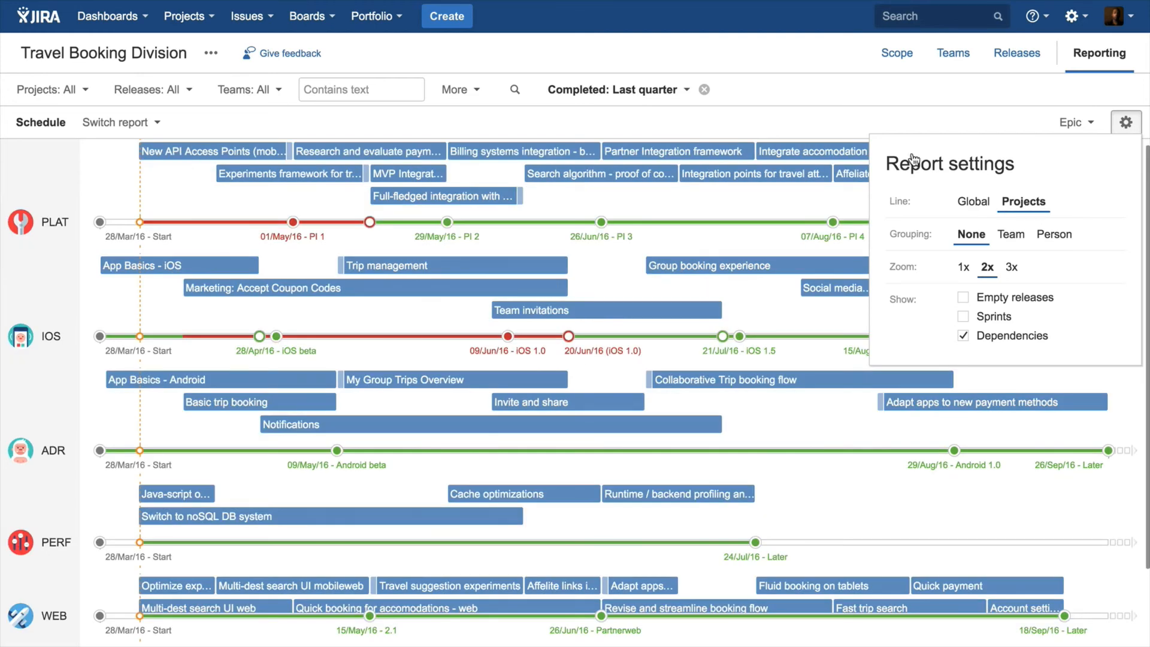
{"action": "left_click", "coordinate": [895, 115]}
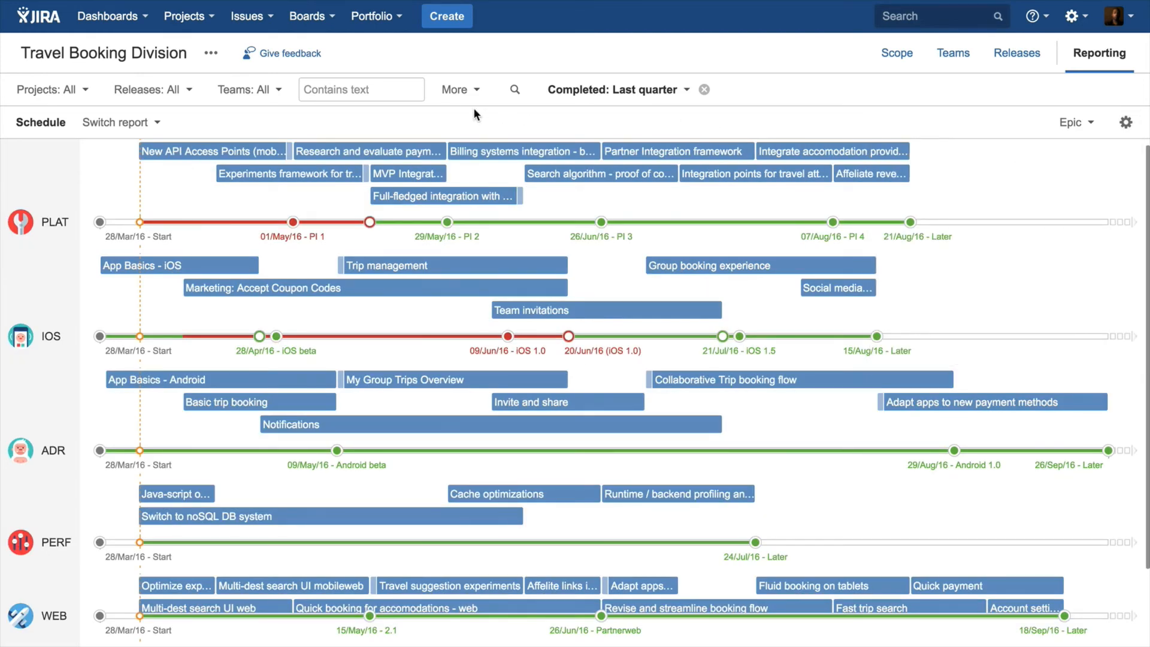
Step: Add a Themes filter to the Schedule report and limit it to the Drive Engagement theme
{"action": "left_click", "coordinate": [461, 91]}
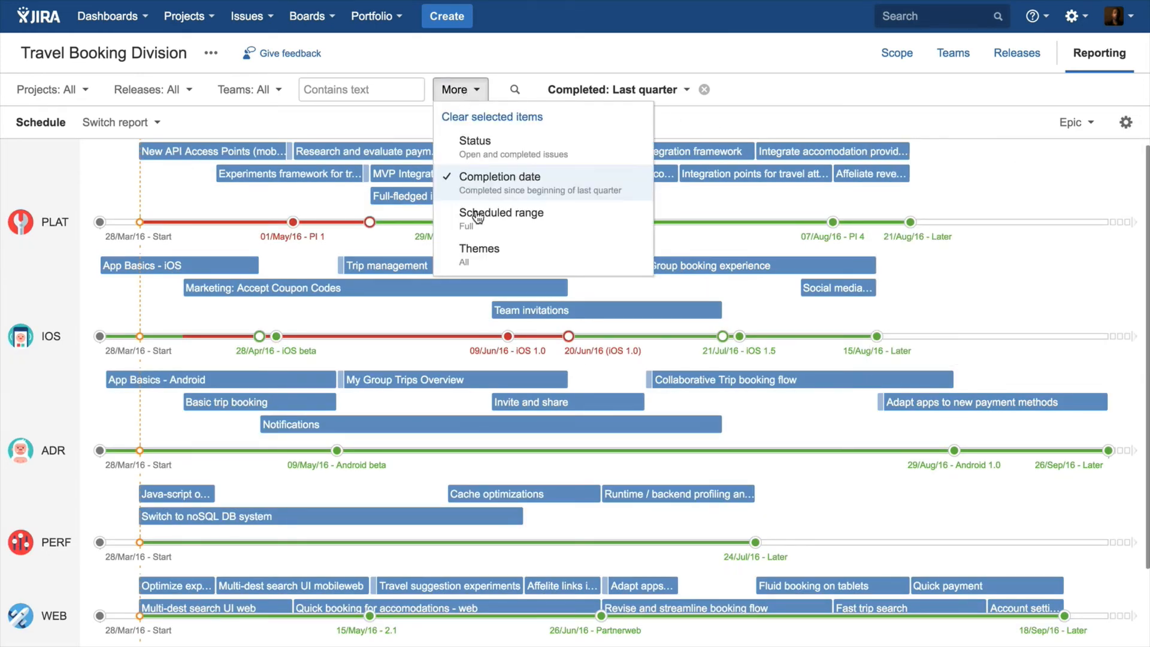
{"action": "left_click", "coordinate": [479, 253]}
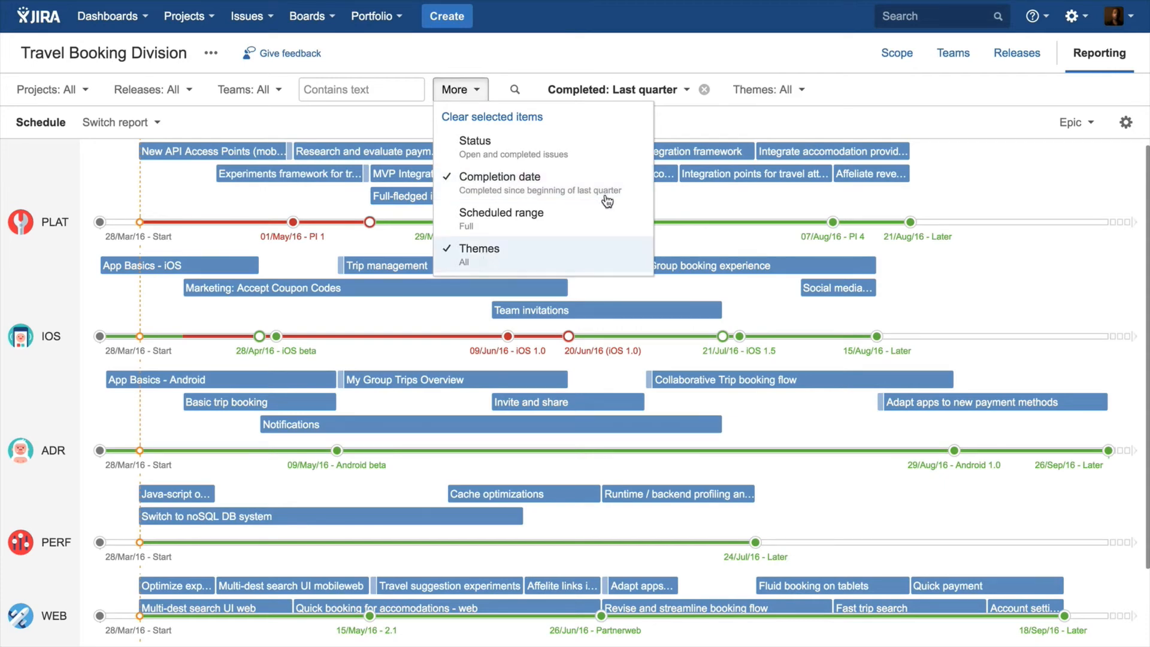
{"action": "left_click", "coordinate": [784, 91]}
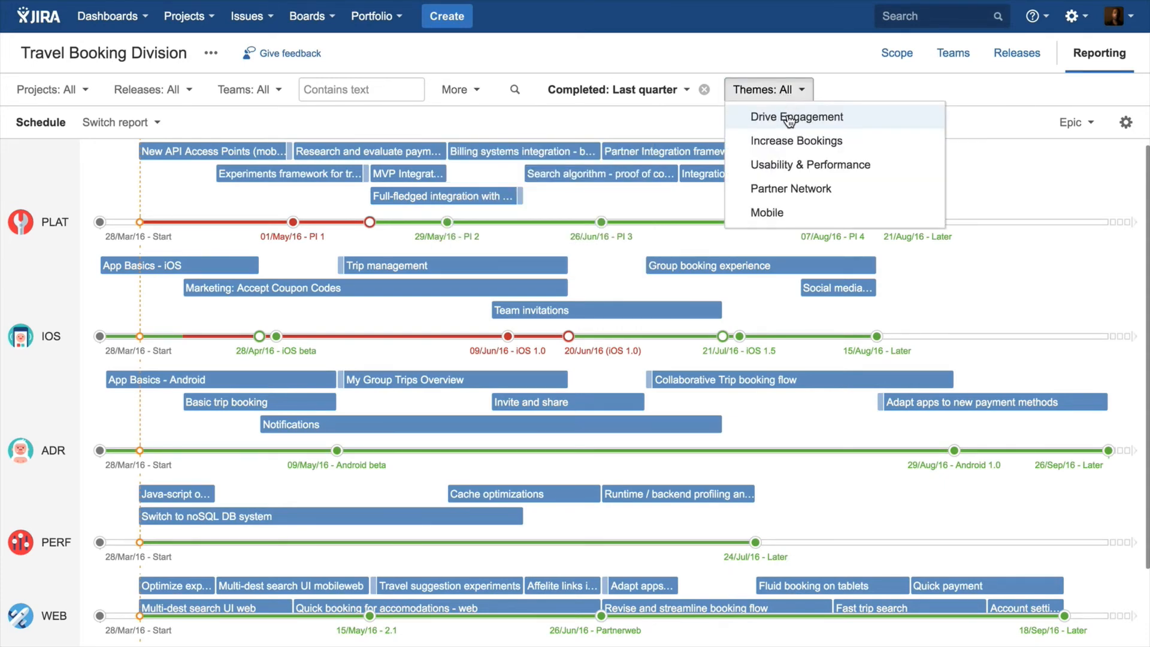
{"action": "left_click", "coordinate": [787, 117]}
{"action": "left_click", "coordinate": [916, 89]}
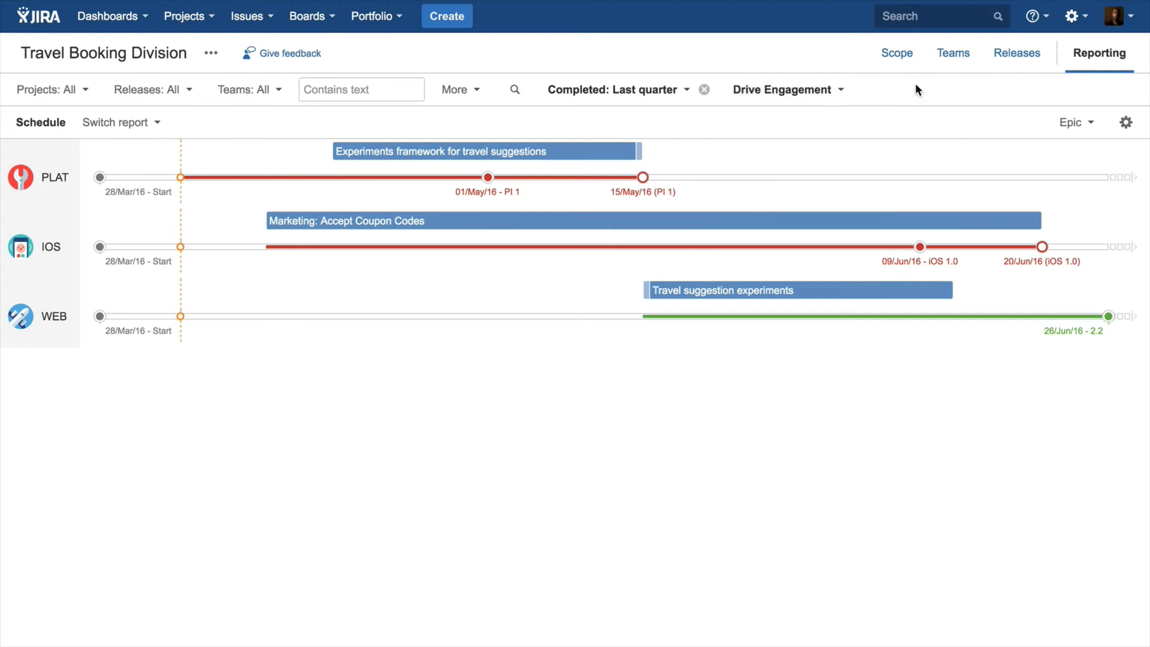